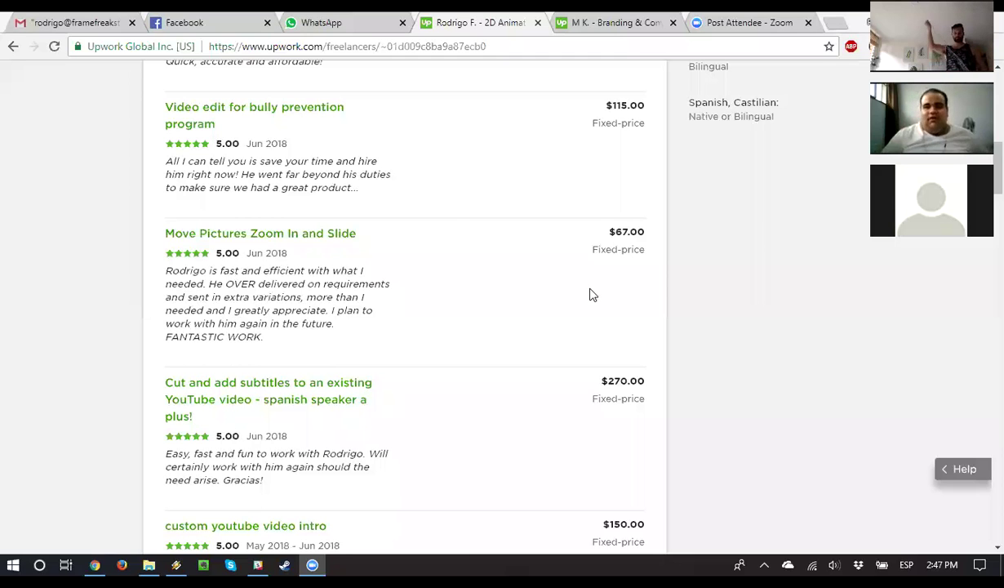
- Review the freelancer profile's overview, hourly rate, earnings and job statistics, and the start of its work history
scroll(677, 231, up, 10)
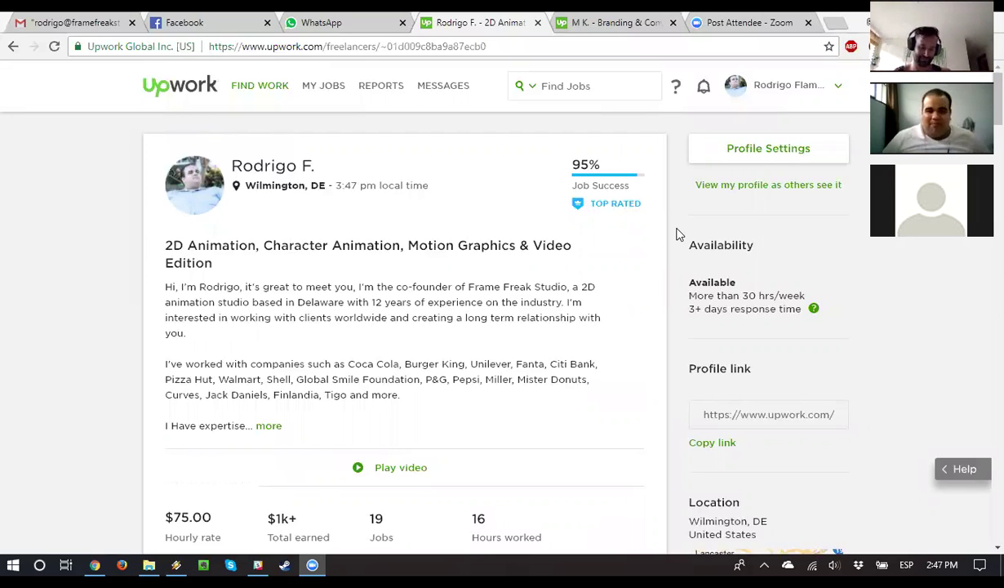
scroll(529, 255, down, 2)
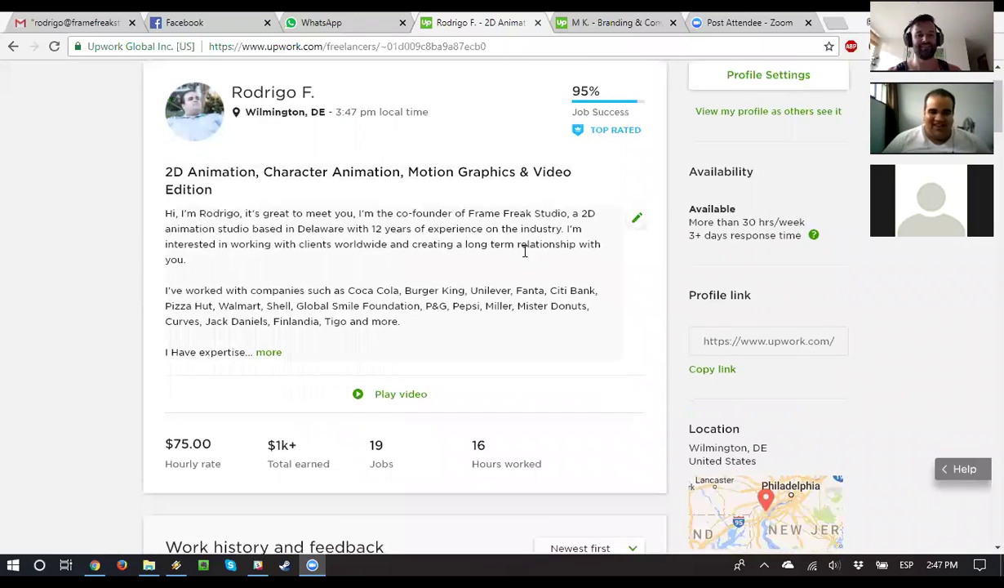
scroll(464, 205, down, 6)
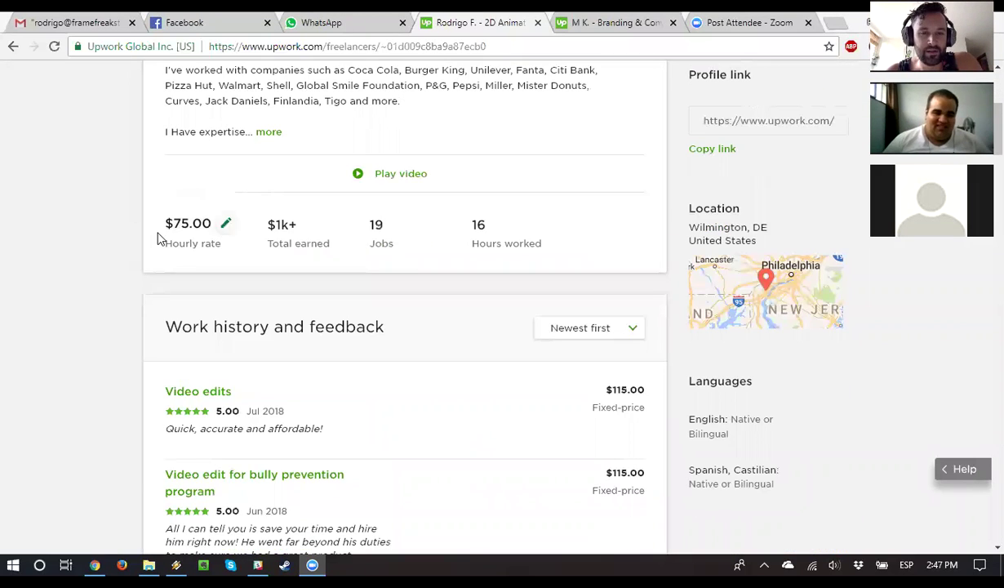
scroll(215, 256, up, 4)
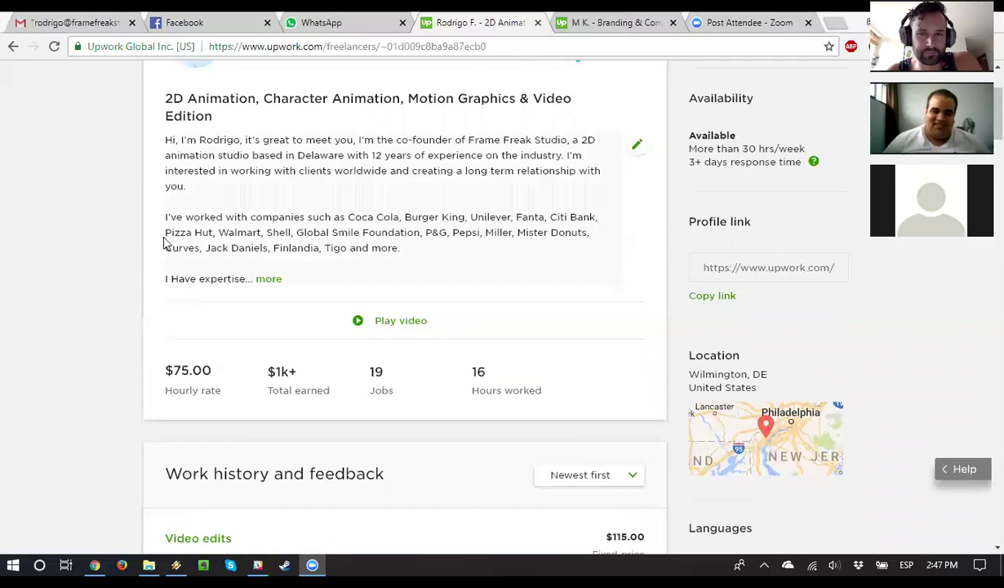
scroll(167, 251, down, 12)
scroll(165, 252, up, 15)
scroll(686, 192, down, 4)
scroll(686, 193, up, 1)
scroll(686, 196, up, 4)
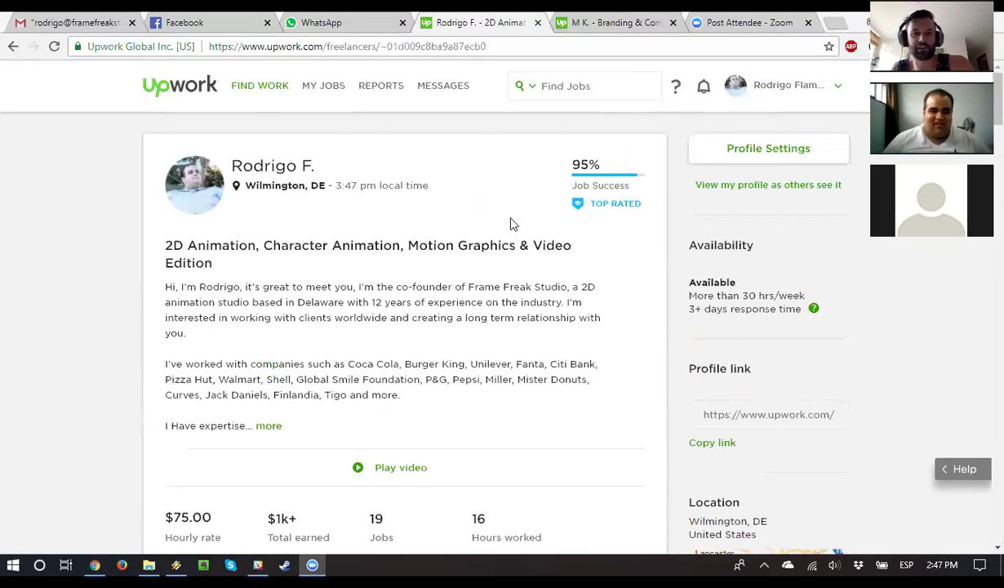
- Examine the profile's Job Success score and Top Rated badge alongside its hourly rate and work statistics
mouse_move(575, 175)
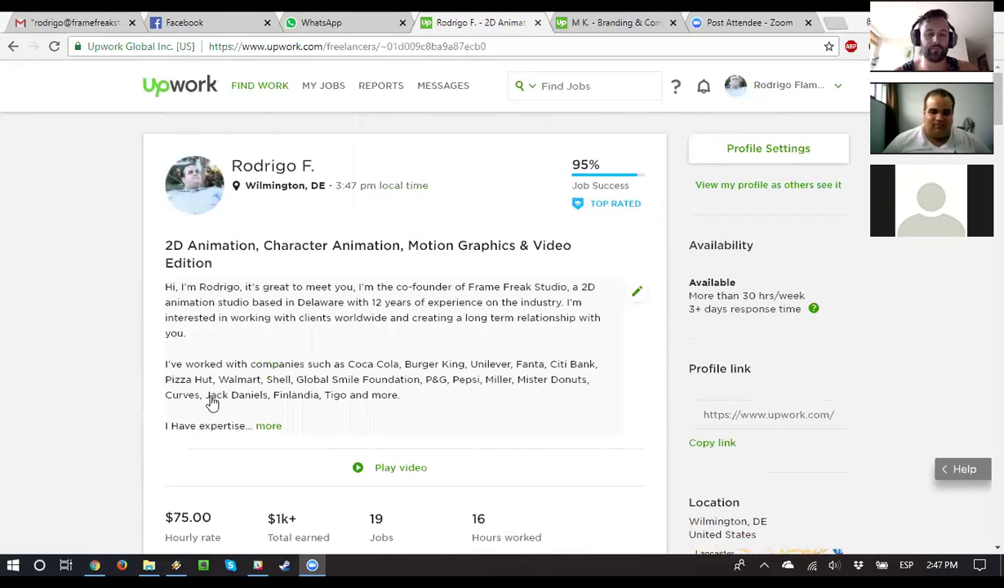
scroll(217, 384, down, 2)
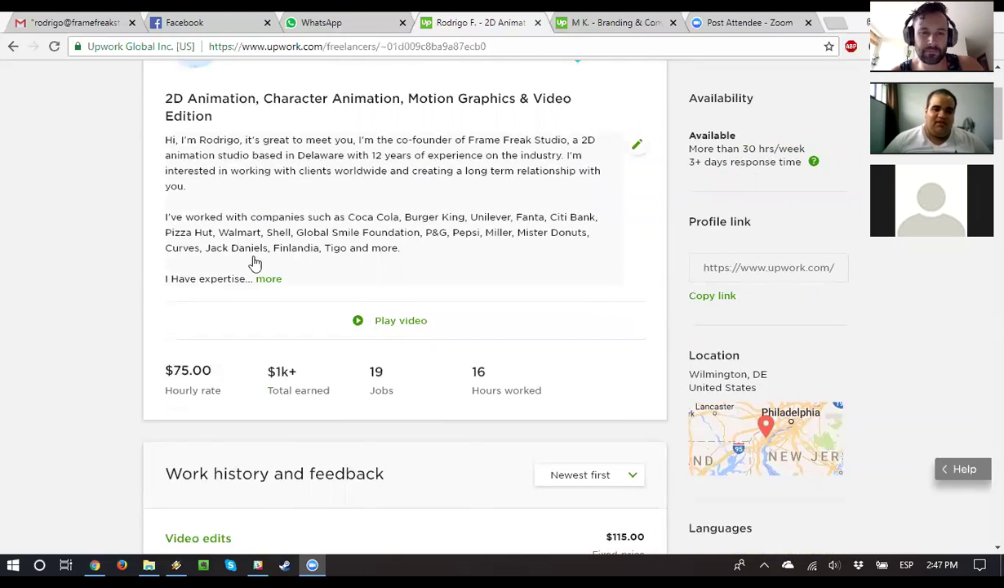
scroll(260, 265, up, 2)
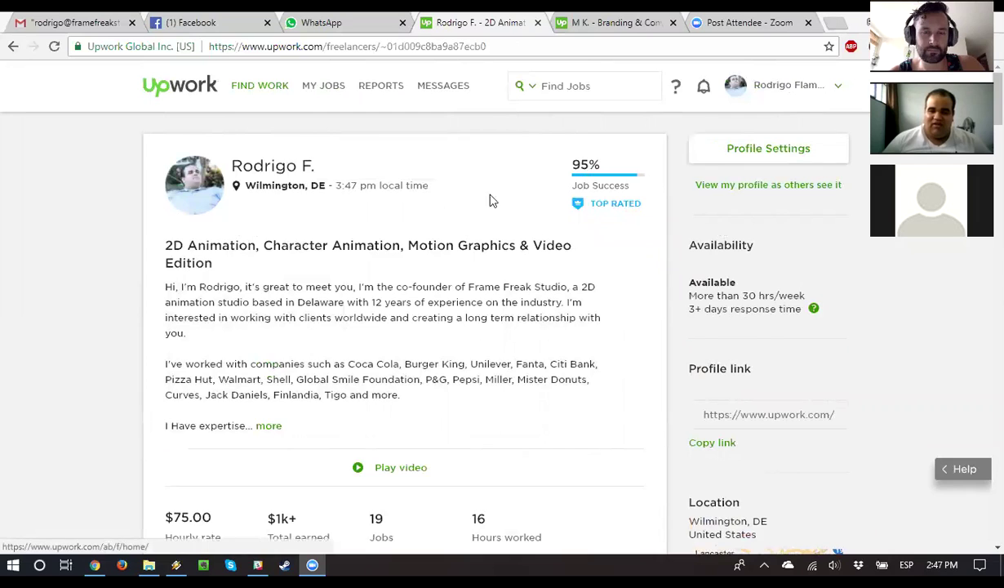
scroll(173, 282, down, 4)
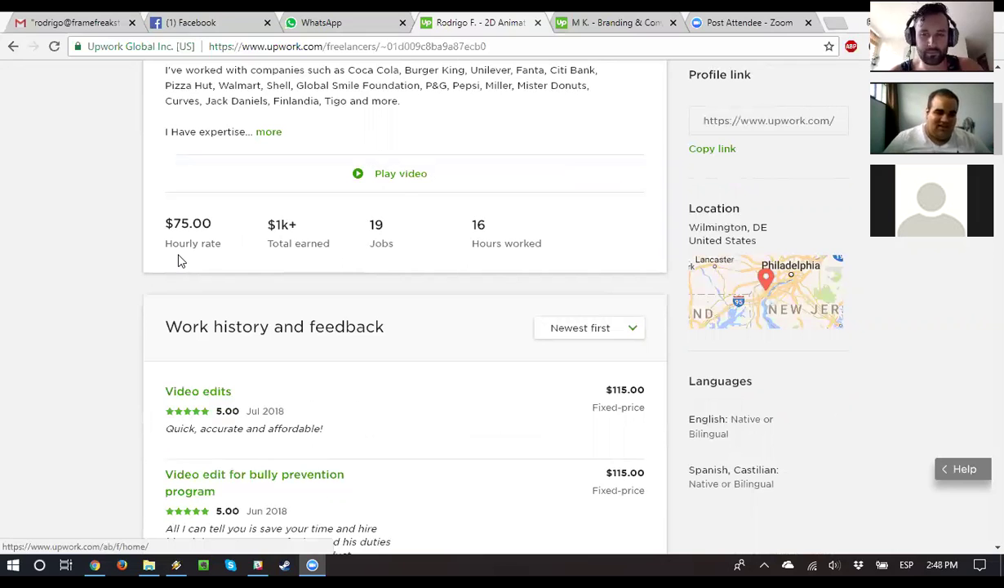
scroll(282, 261, up, 4)
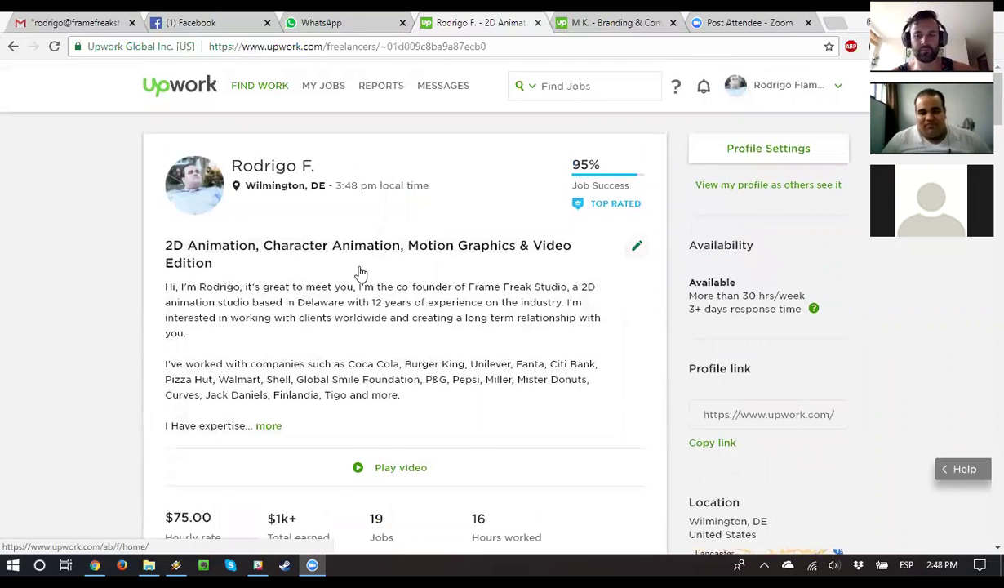
mouse_move(621, 181)
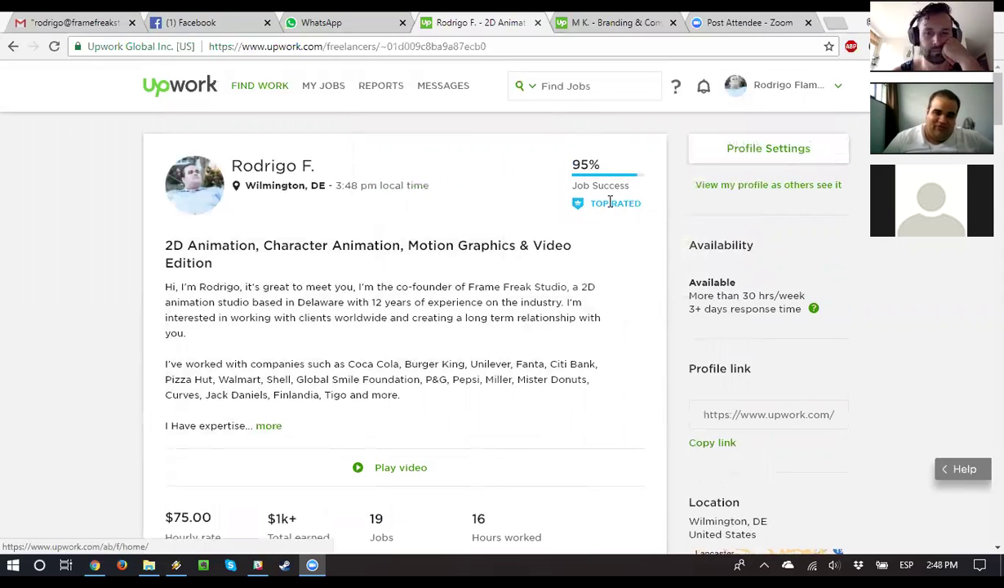
scroll(446, 232, down, 2)
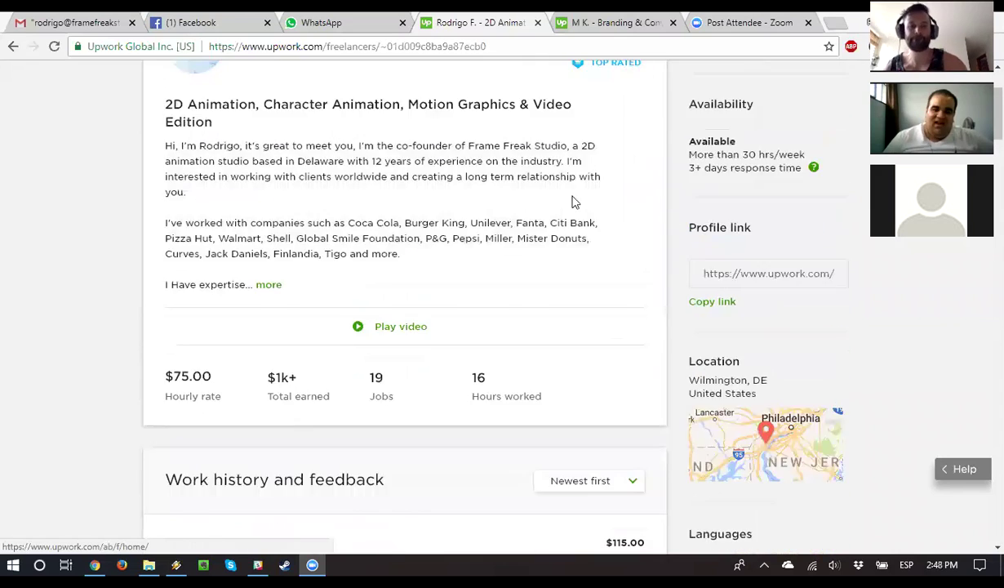
scroll(574, 199, up, 2)
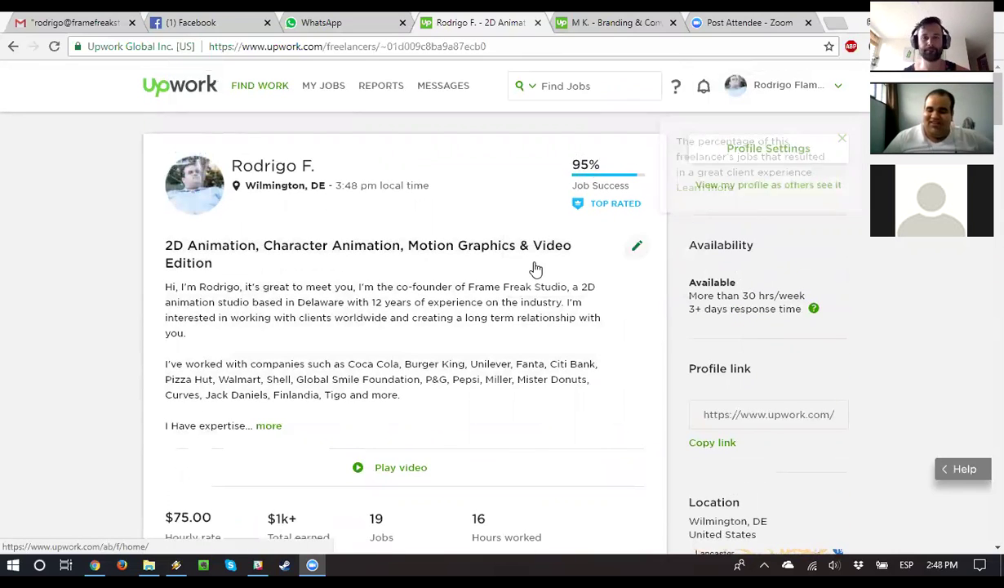
scroll(555, 165, down, 3)
scroll(565, 165, up, 3)
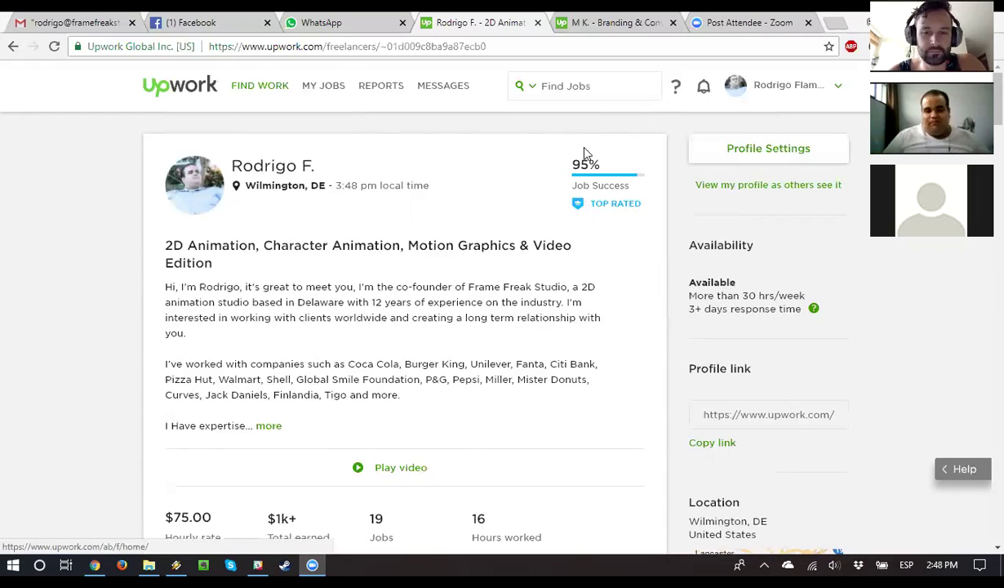
scroll(489, 264, down, 4)
scroll(489, 262, up, 4)
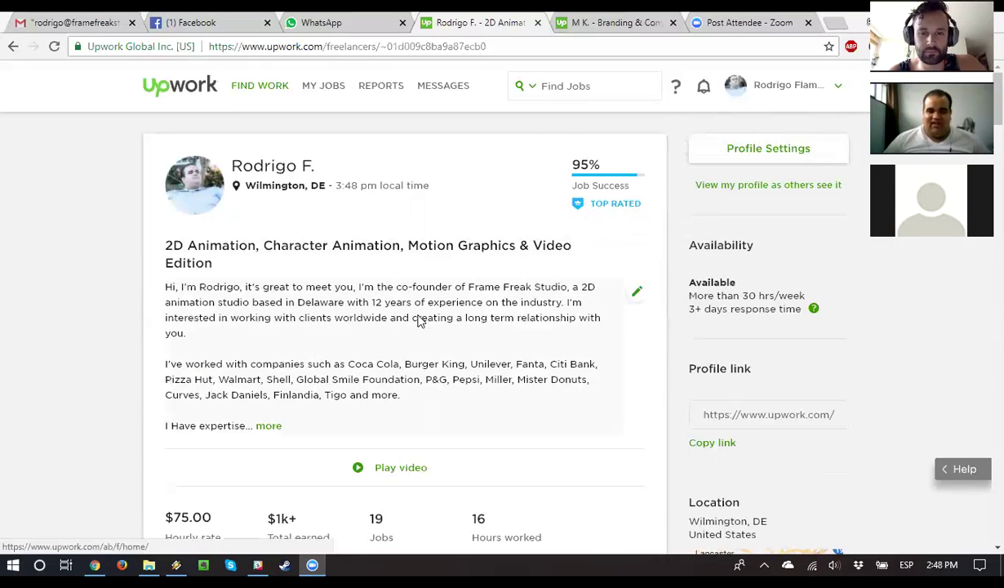
scroll(417, 321, down, 1)
scroll(417, 321, down, 5)
scroll(424, 341, up, 6)
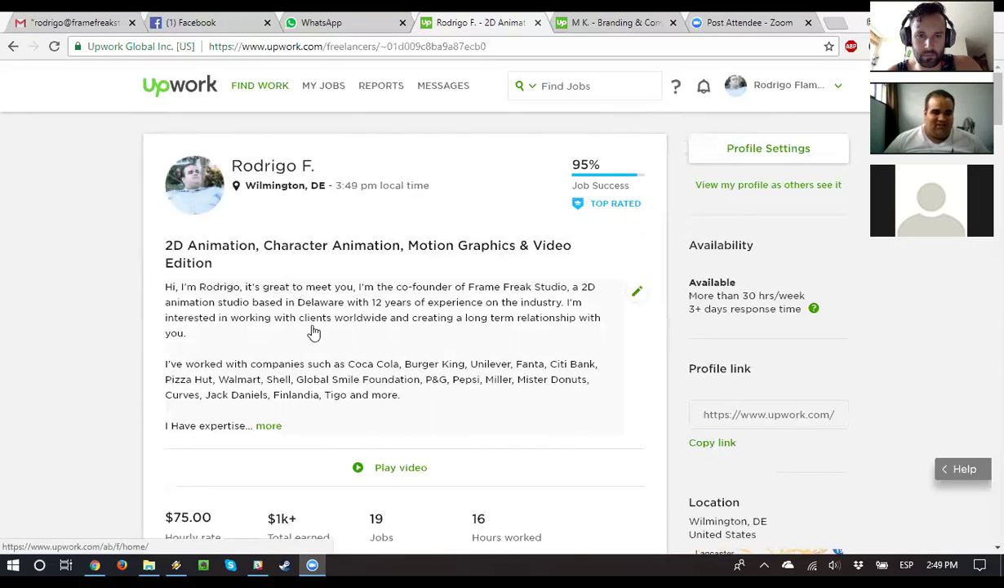
scroll(490, 187, down, 2)
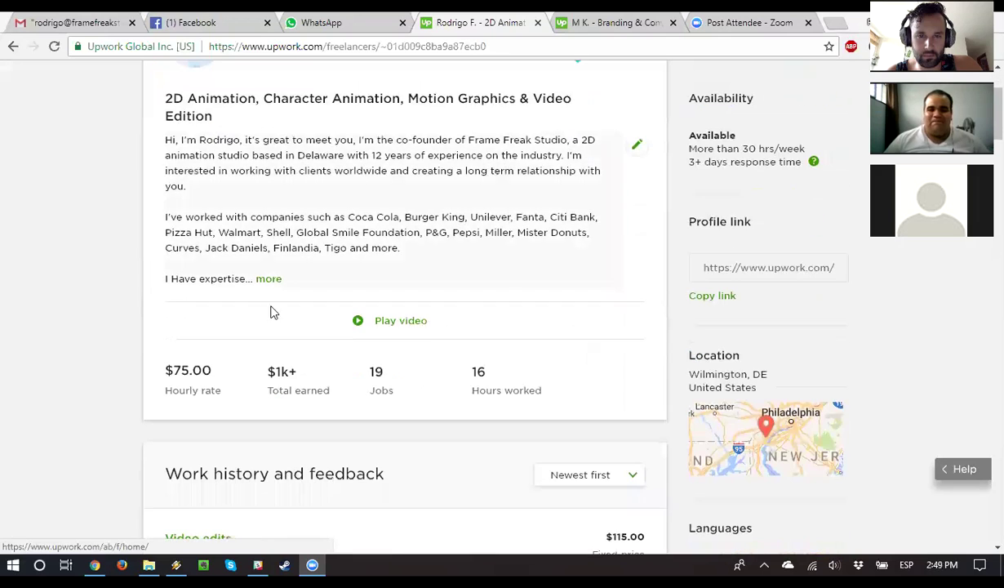
scroll(488, 196, up, 2)
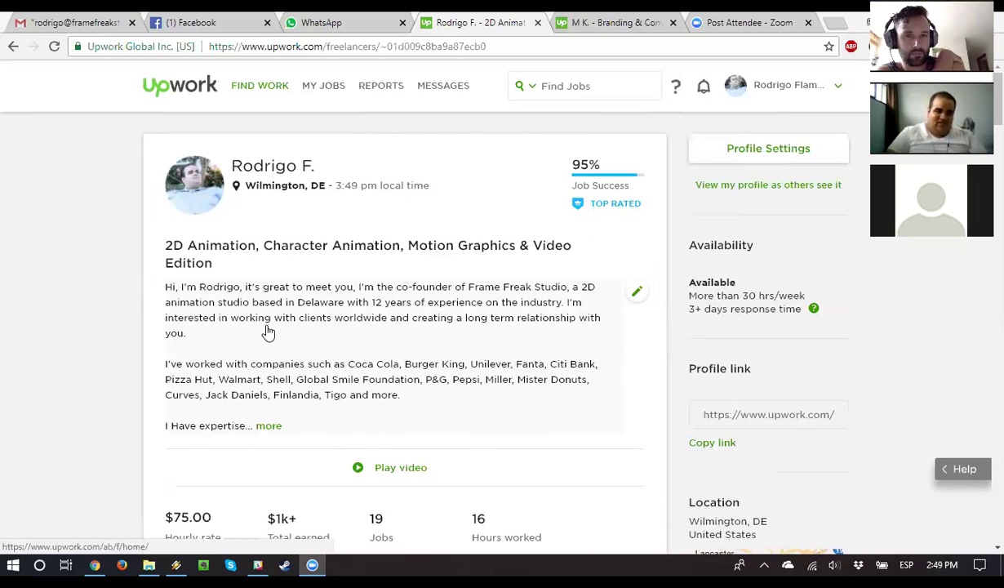
- Expand the profile's work history and feedback list to show the remaining jobs
scroll(348, 305, down, 15)
scroll(358, 295, up, 2)
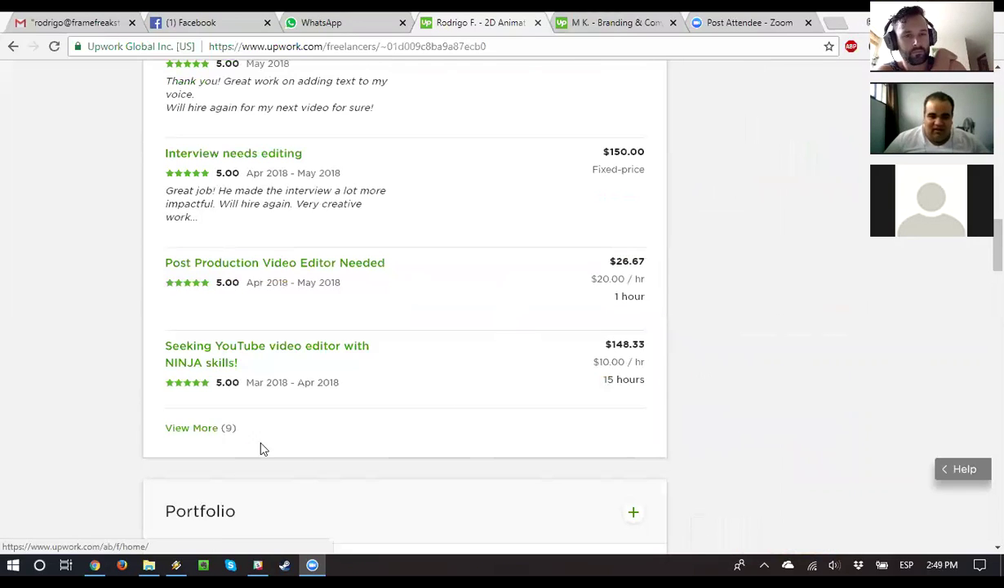
click(208, 428)
- Examine the older jobs in the expanded work history, comparing their client ratings, feedback comments and prices
scroll(225, 352, down, 10)
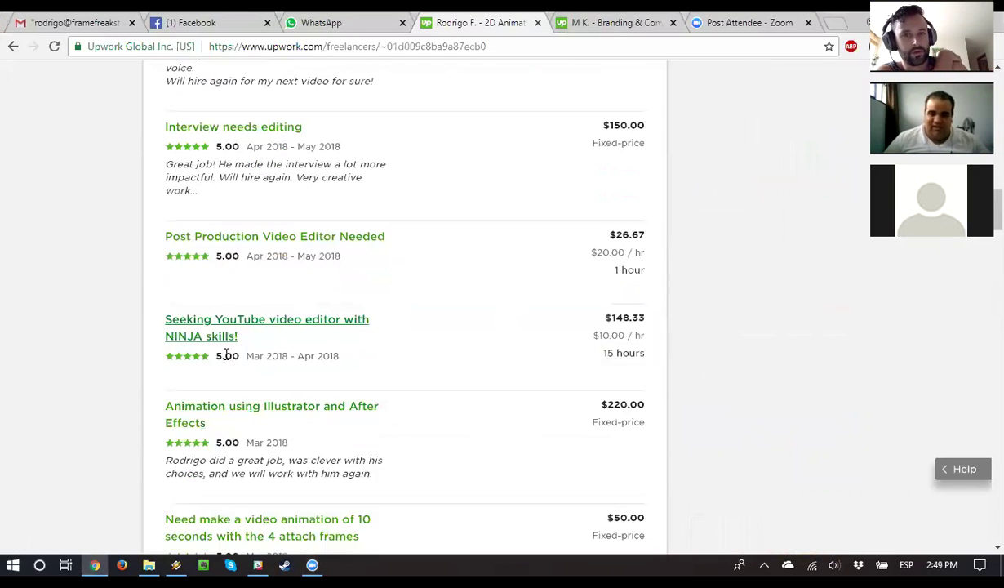
scroll(226, 353, down, 5)
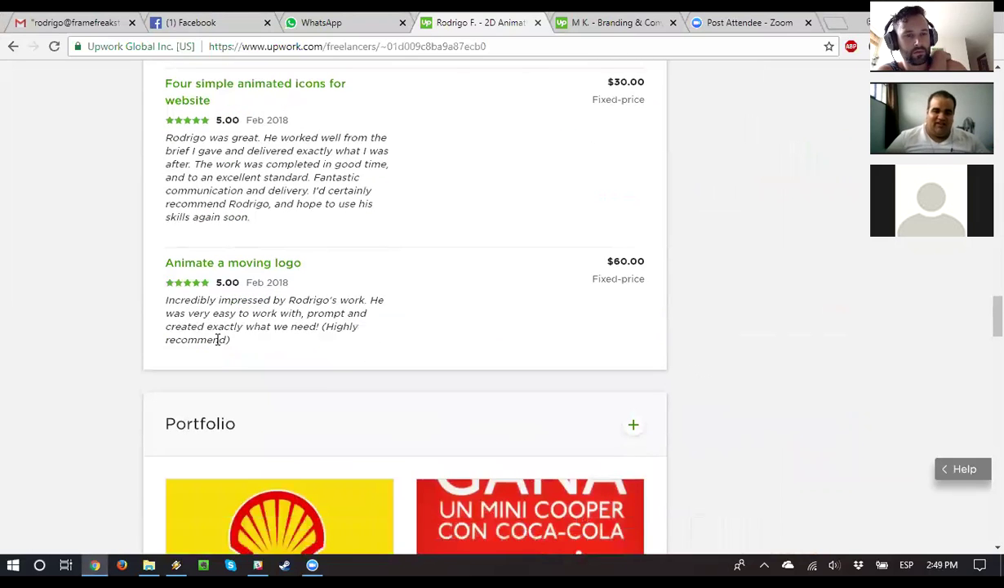
scroll(720, 215, up, 3)
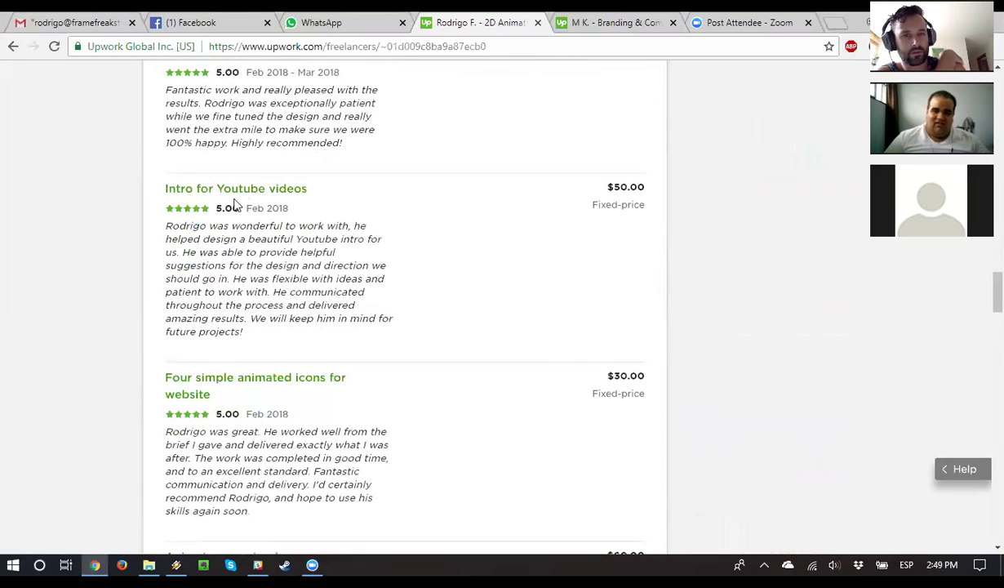
scroll(233, 210, up, 1)
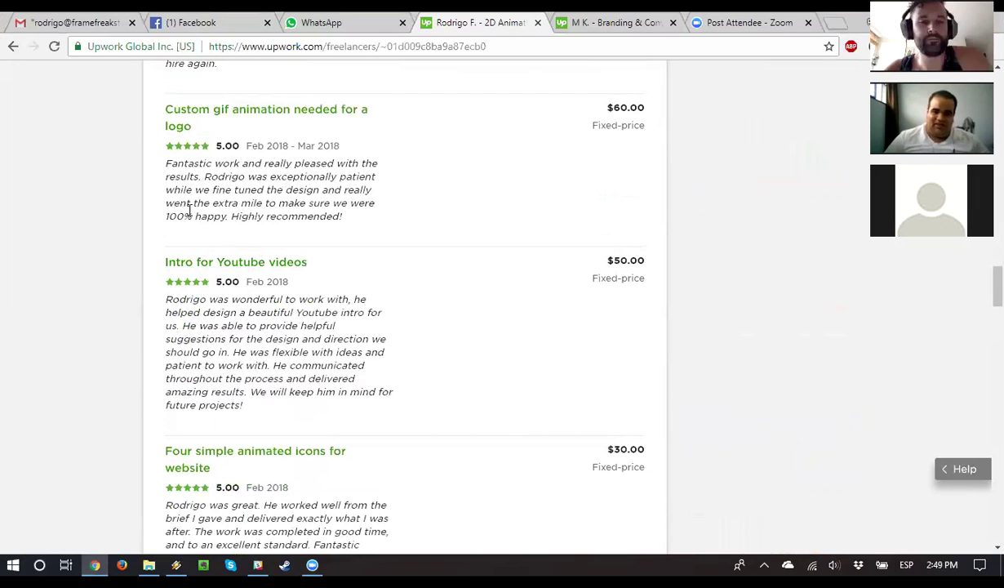
scroll(516, 339, up, 2)
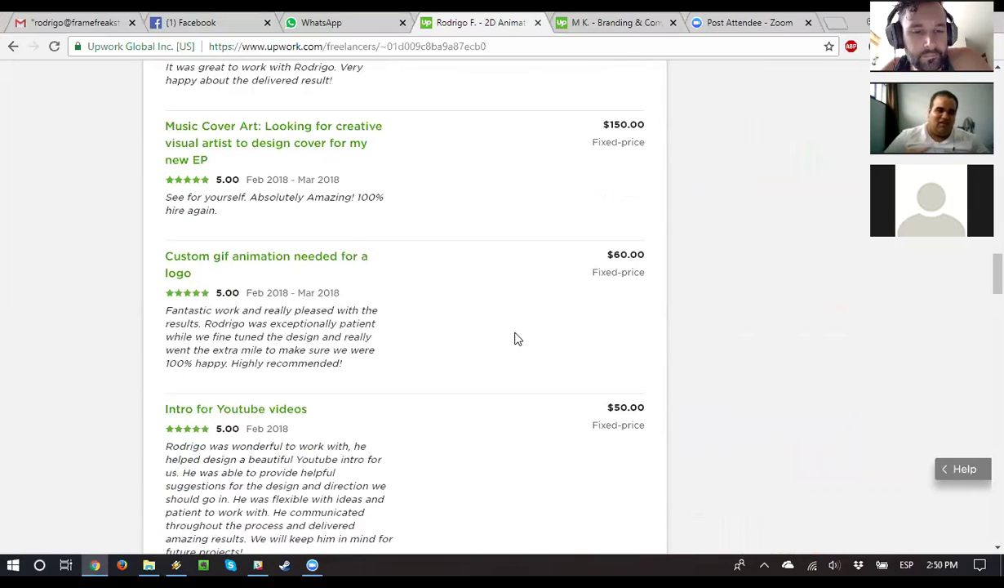
scroll(583, 403, down, 2)
scroll(578, 405, up, 6)
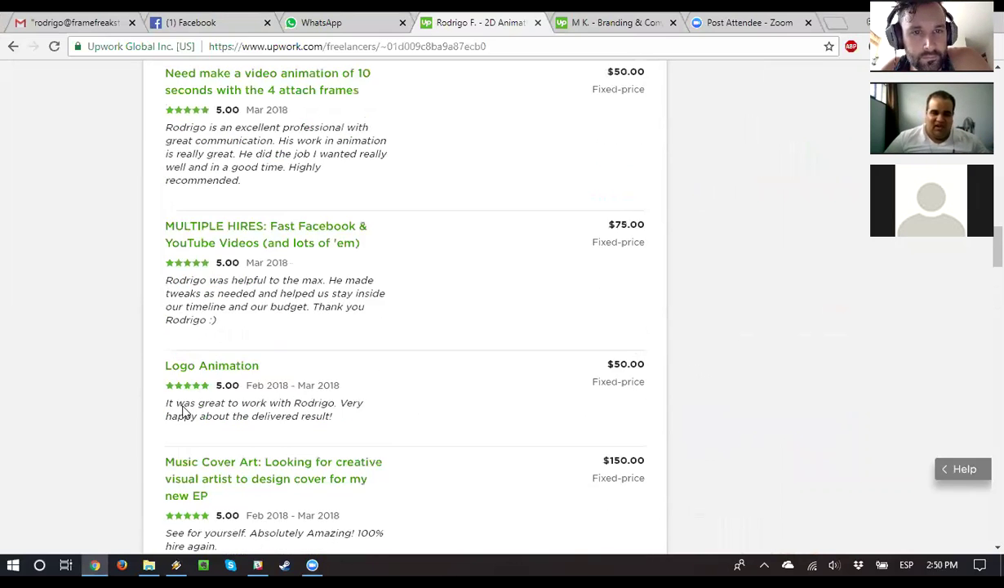
scroll(194, 411, up, 1)
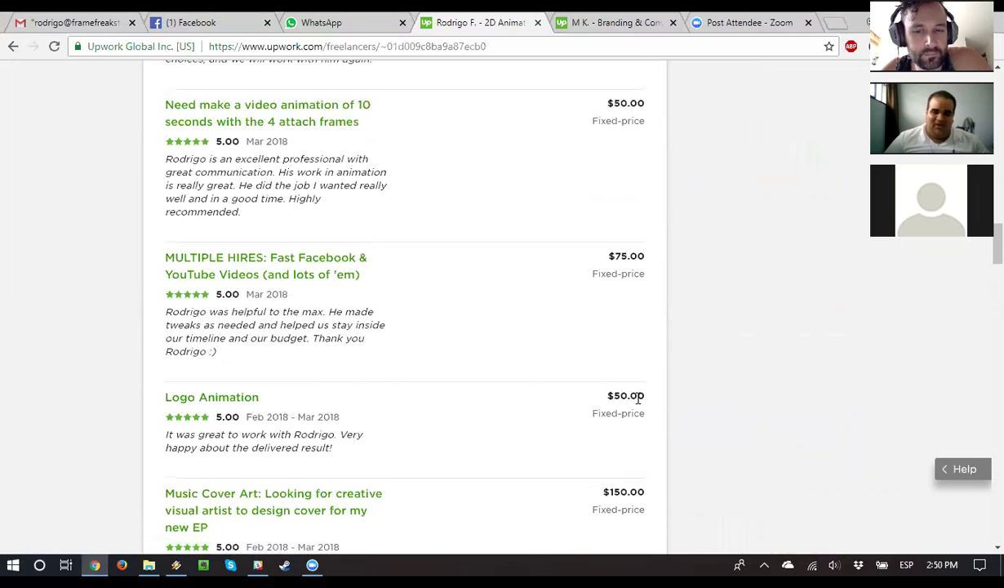
scroll(633, 399, up, 4)
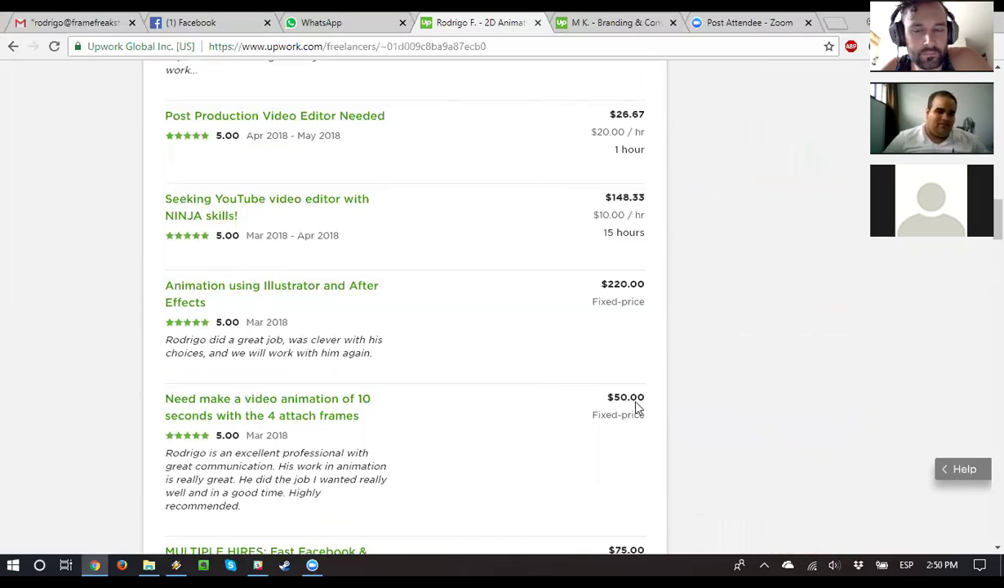
scroll(494, 319, down, 2)
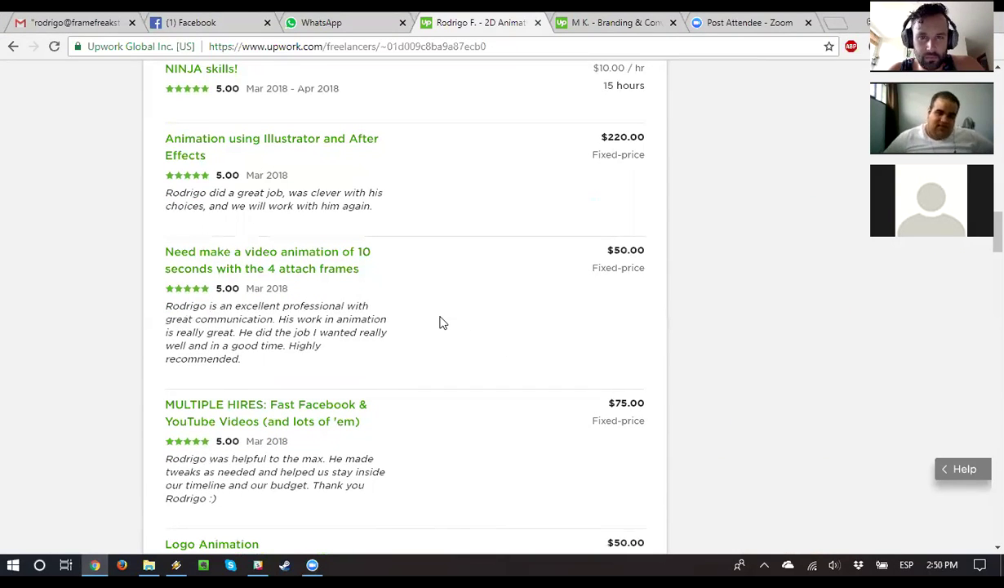
- Return to the profile header and view the explanation of the Job Success score
scroll(529, 312, up, 20)
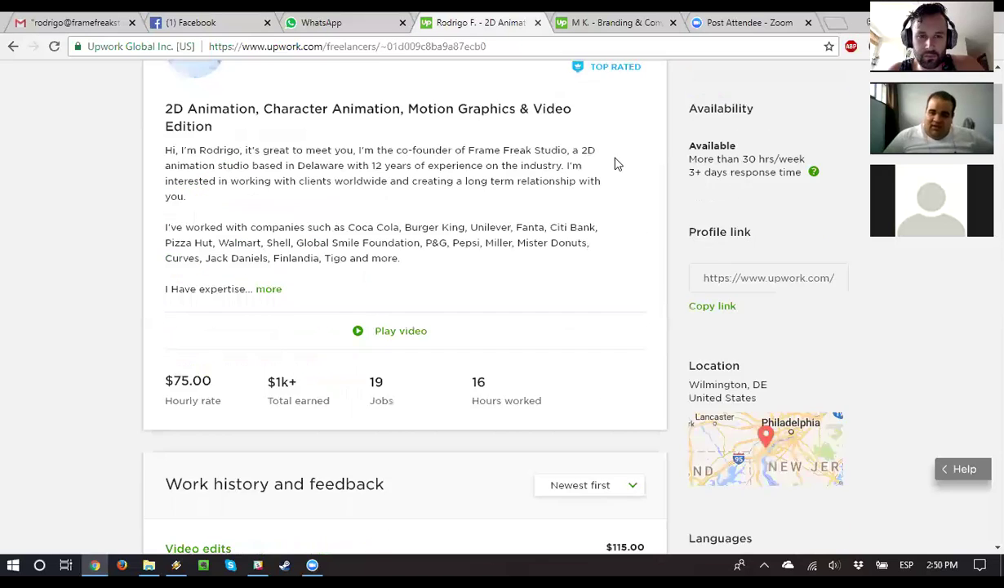
scroll(617, 163, up, 2)
mouse_move(599, 185)
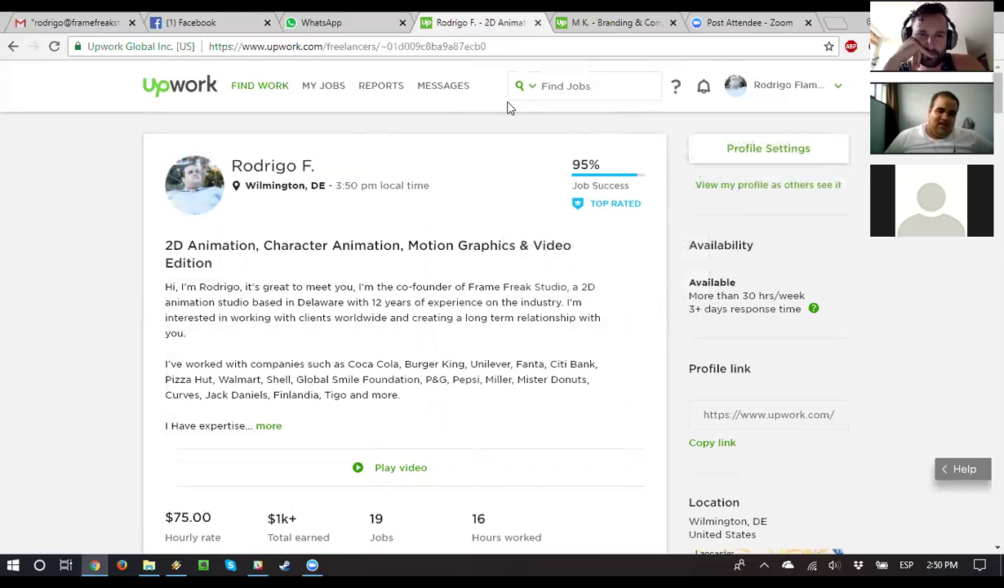
mouse_move(605, 168)
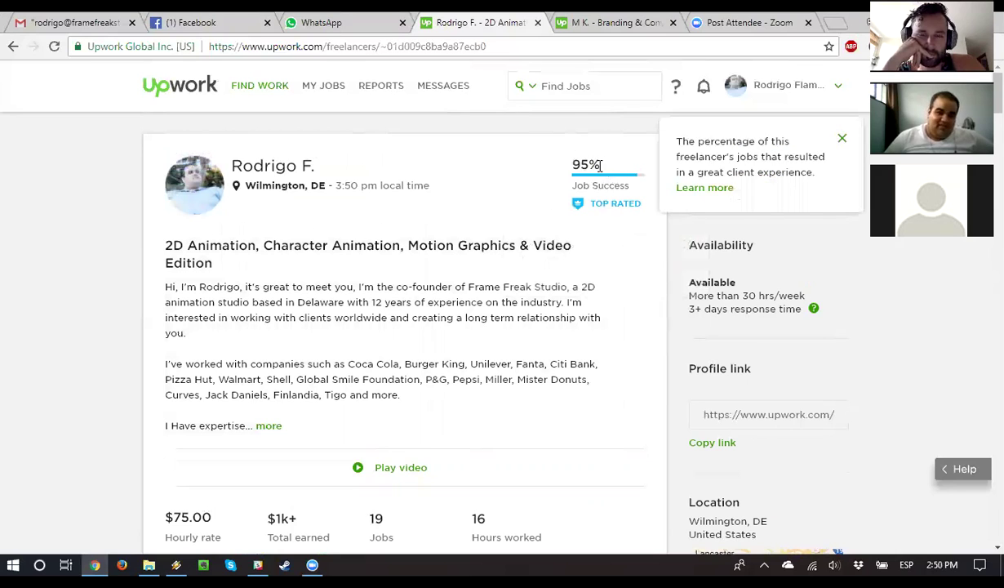
- Switch the site search from jobs to freelancers and search for "graphic designers"
click(533, 90)
click(551, 138)
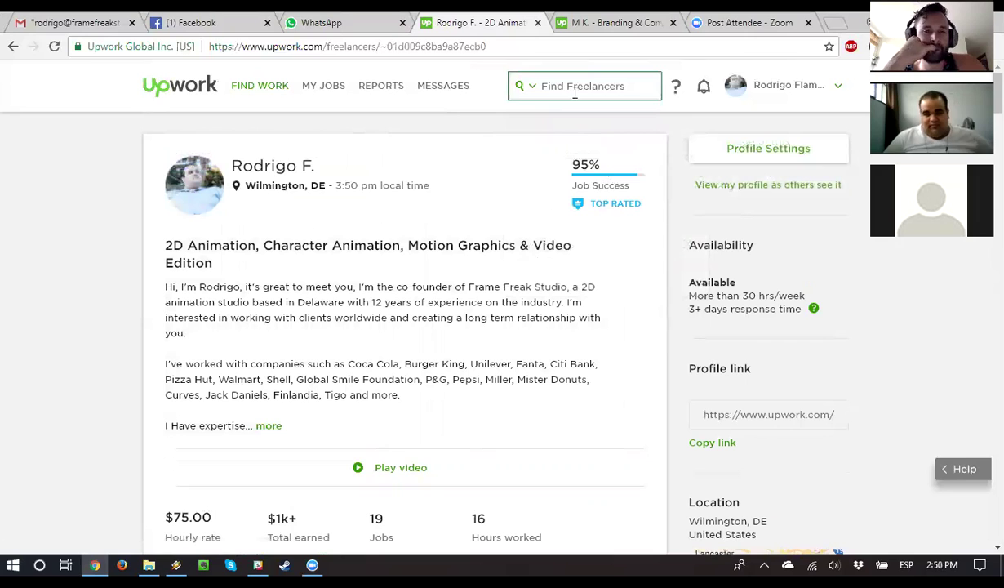
click(575, 92)
text(graph)
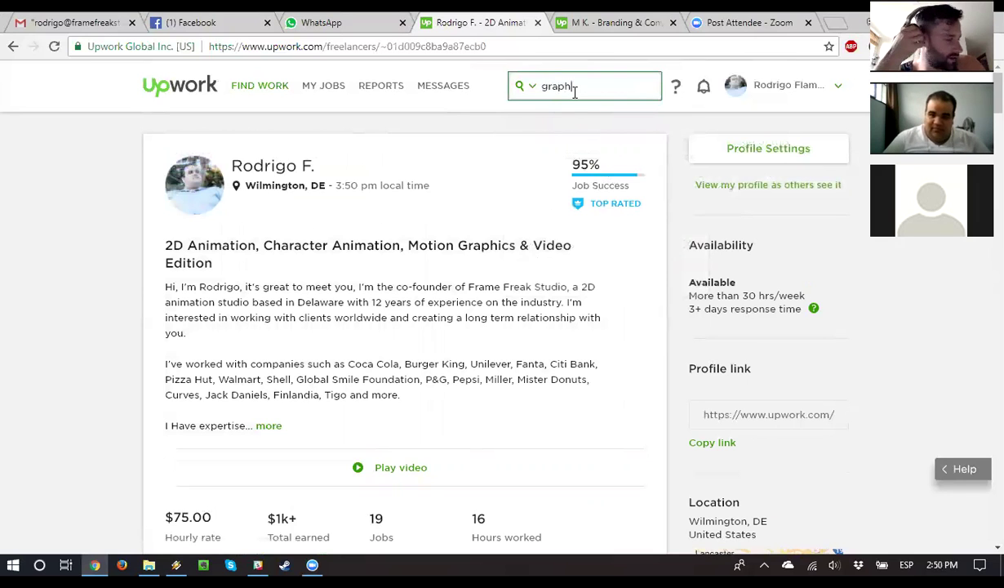
text(ic designers)
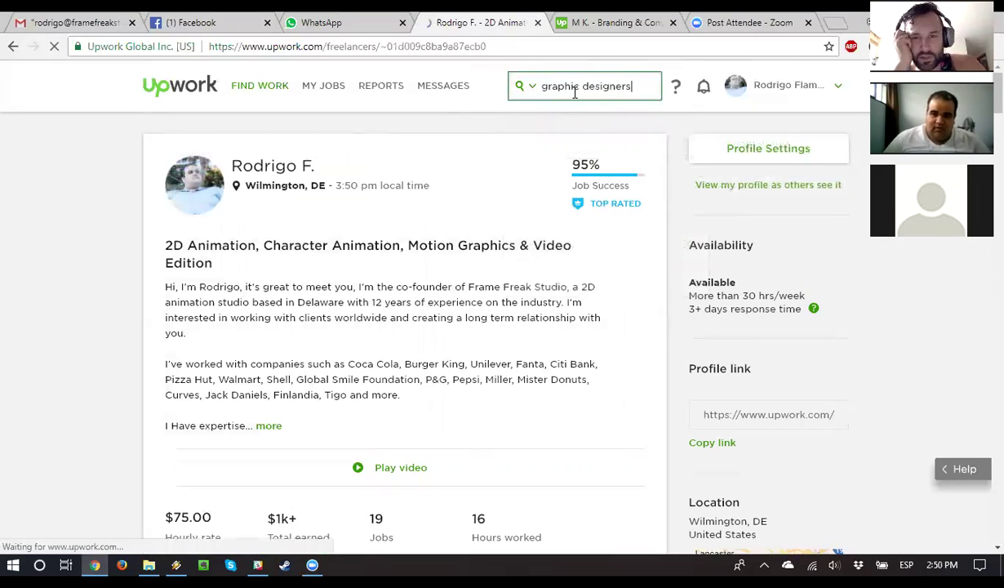
key(Return)
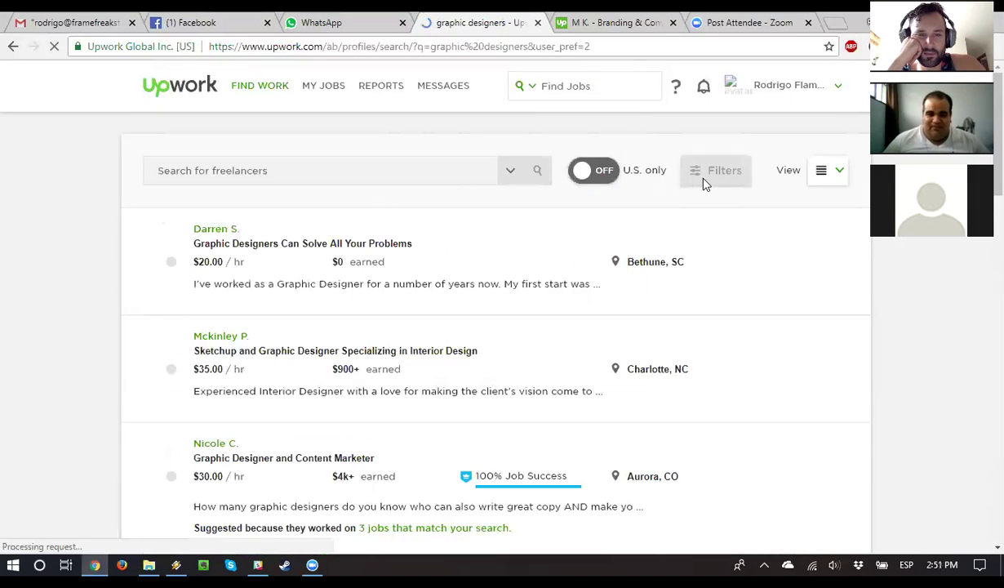
- Show the search filters and look through the filter options and the first page of graphic designer results
click(707, 181)
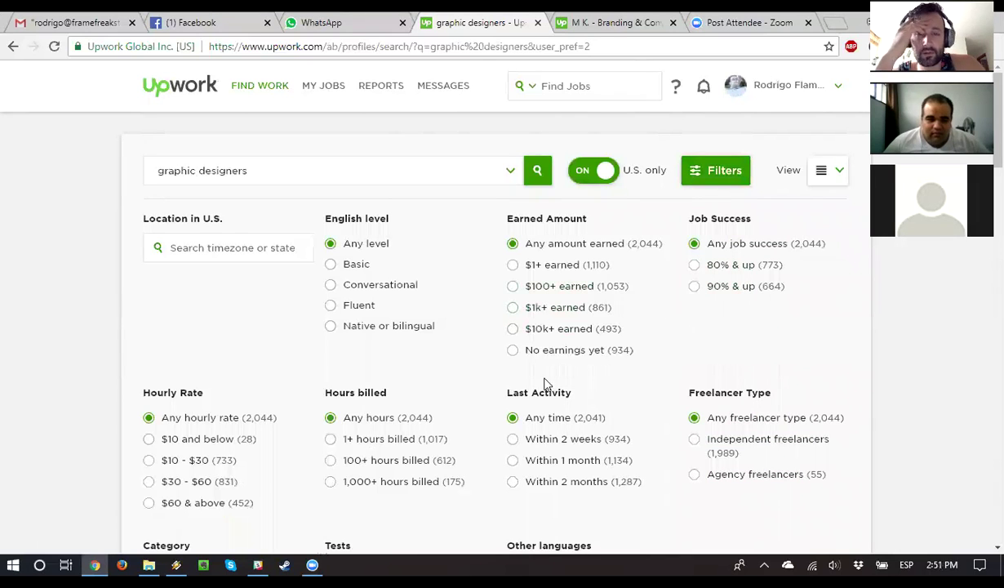
scroll(426, 294, down, 2)
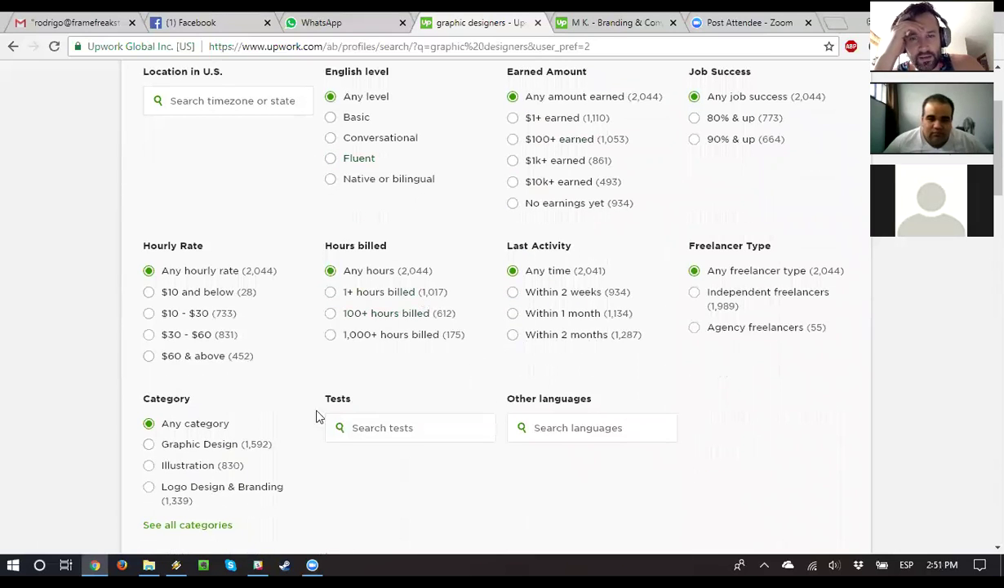
scroll(330, 381, down, 7)
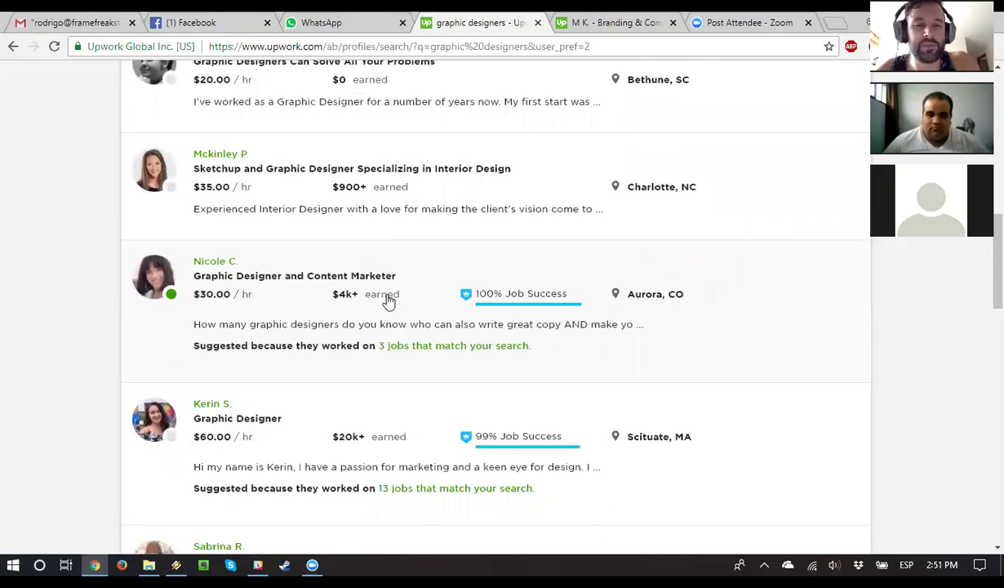
scroll(388, 300, down, 14)
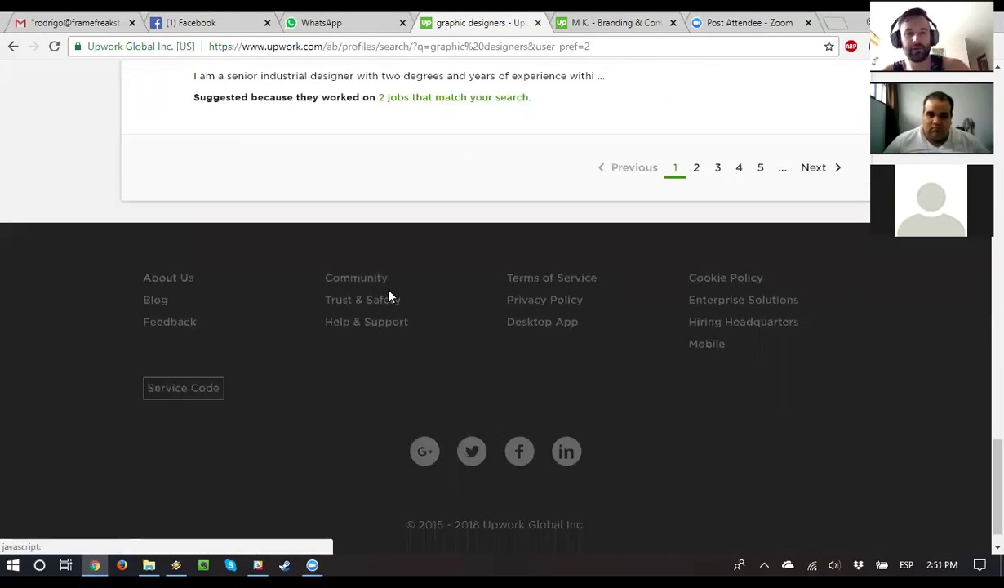
scroll(389, 296, up, 5)
- Go to the second page of results and view the explanation of a freelancer's Rising Talent badge
click(696, 535)
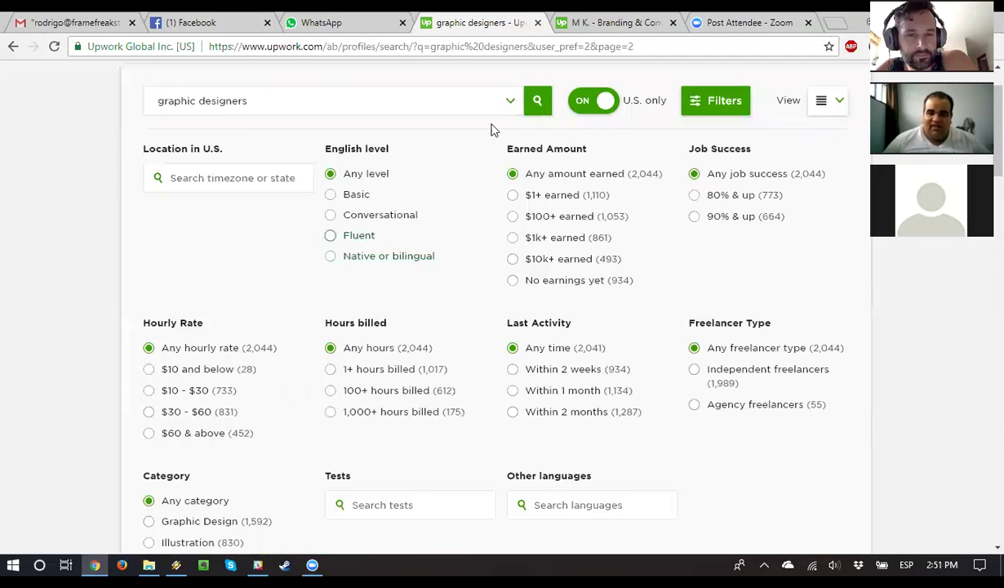
scroll(498, 267, down, 2)
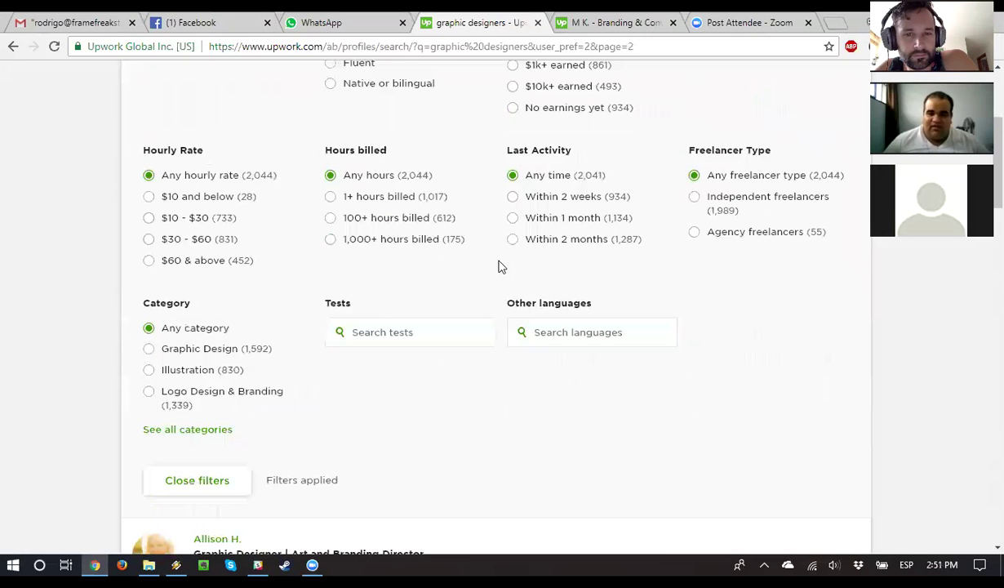
scroll(500, 267, down, 14)
mouse_move(482, 145)
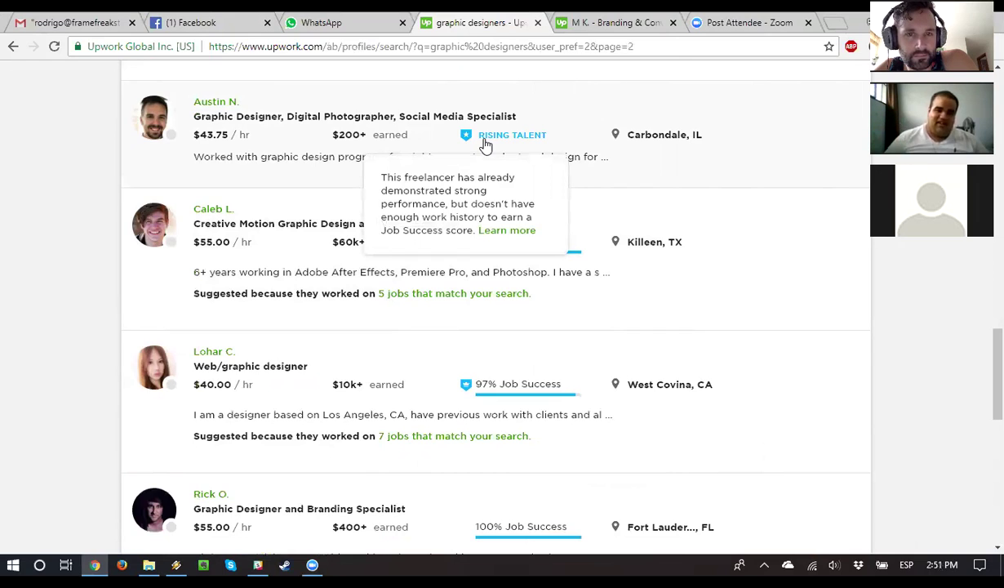
- Open the profile of the Rising Talent graphic designer and digital photographer in a new tab and switch to it
right_click(200, 109)
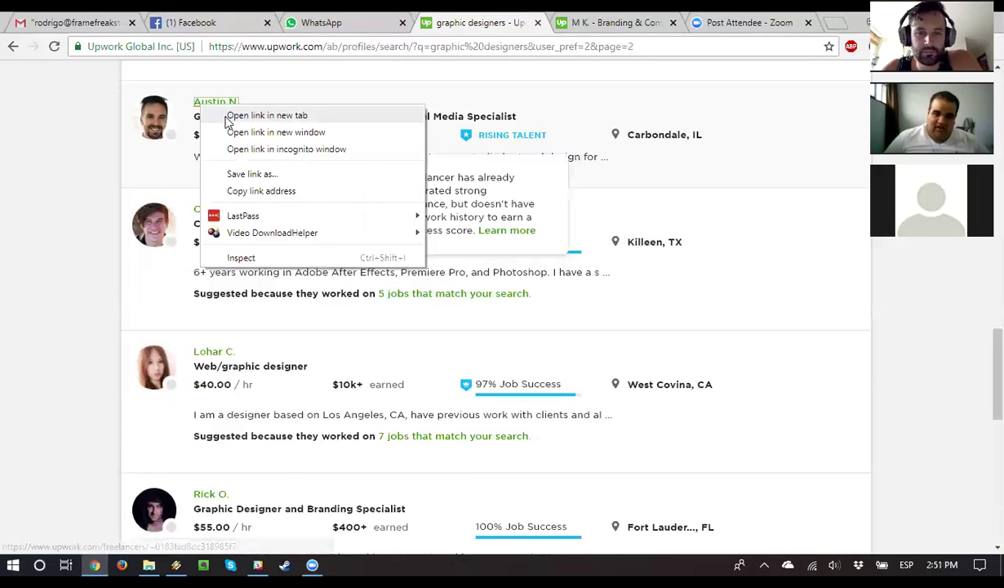
click(221, 118)
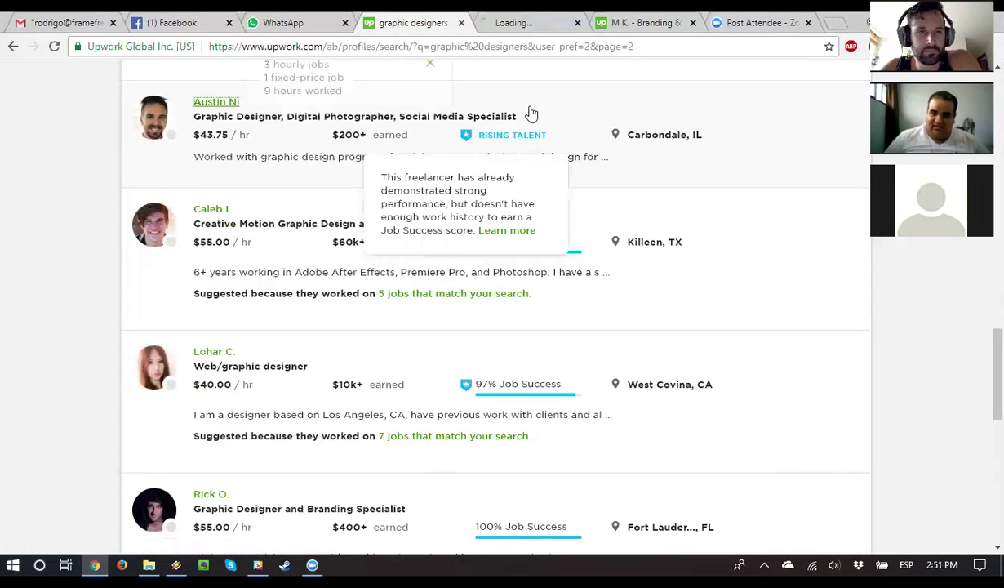
click(502, 30)
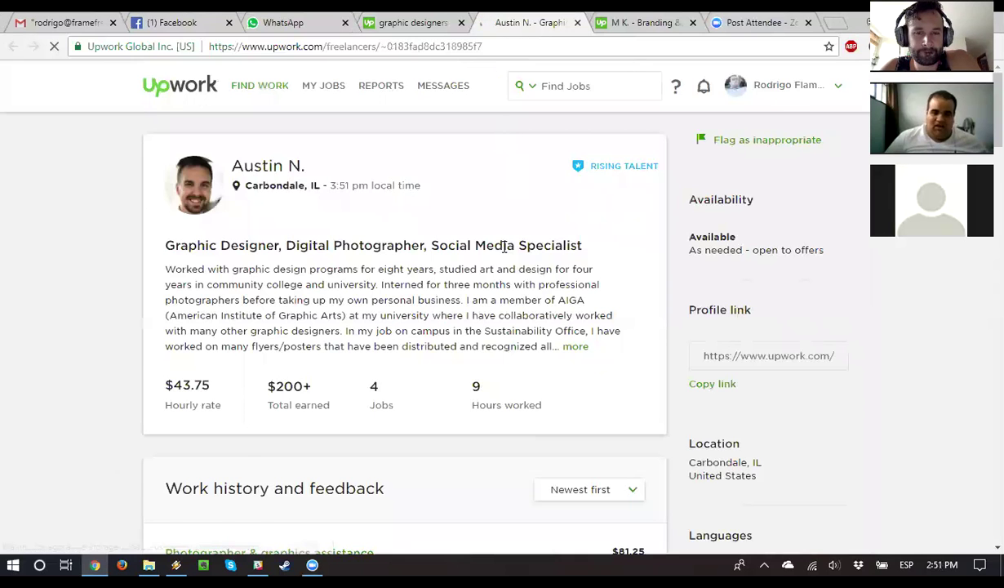
- Examine the Rising Talent freelancer's job count, work history, ratings and profile header badge
scroll(502, 249, down, 1)
scroll(502, 249, down, 2)
double_click(372, 240)
scroll(378, 281, down, 1)
scroll(378, 280, down, 5)
scroll(374, 311, up, 2)
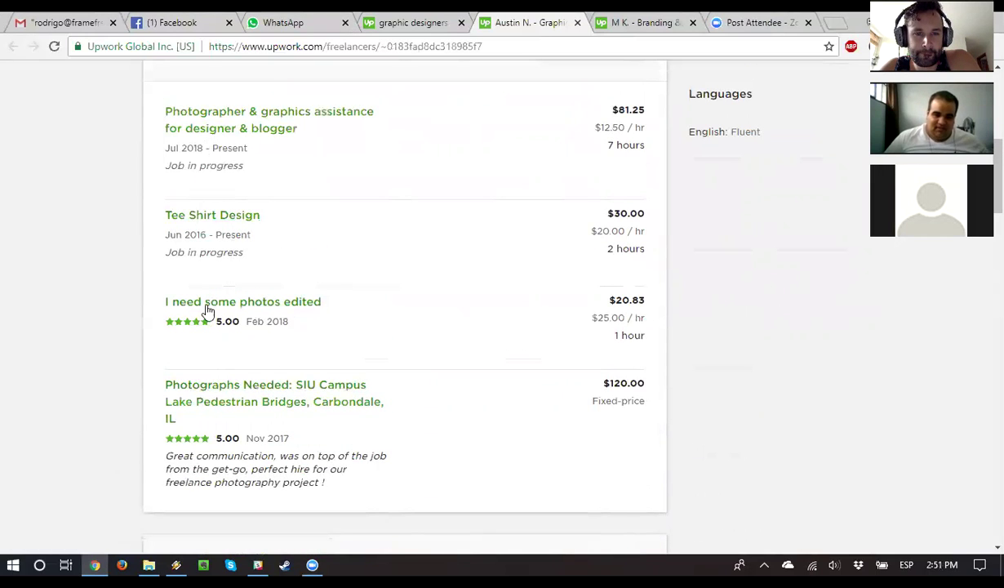
scroll(601, 231, up, 5)
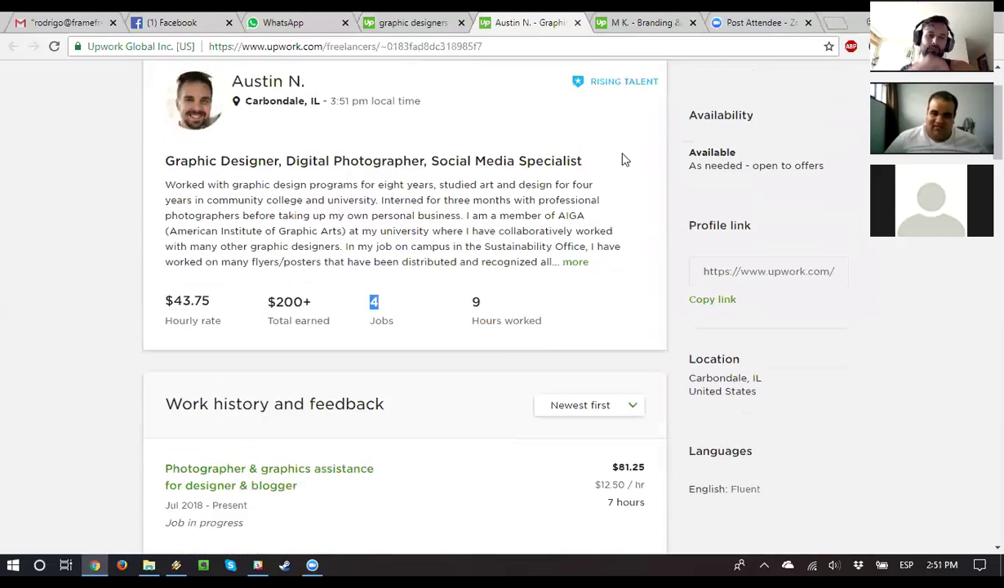
scroll(621, 160, up, 1)
mouse_move(600, 168)
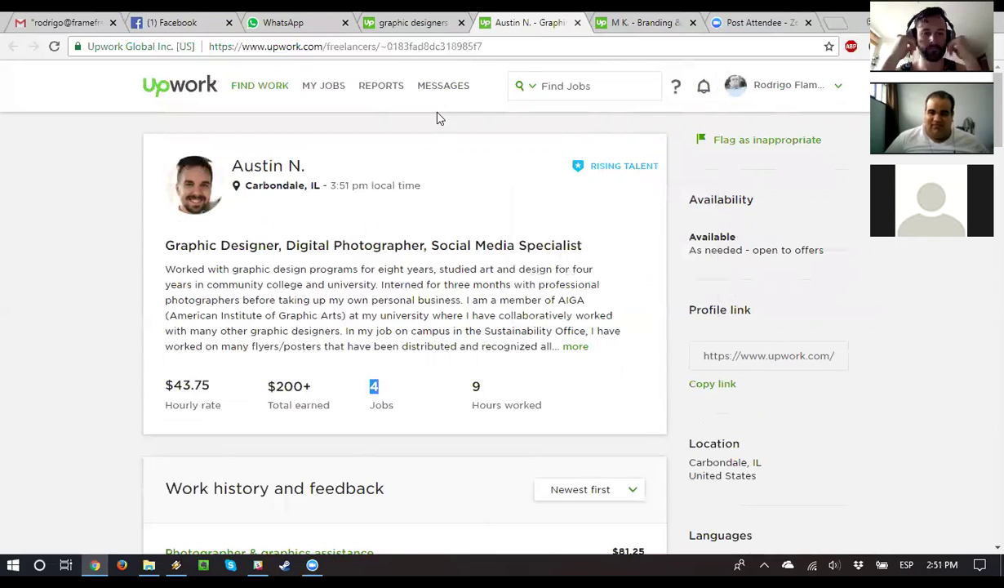
scroll(755, 251, down, 4)
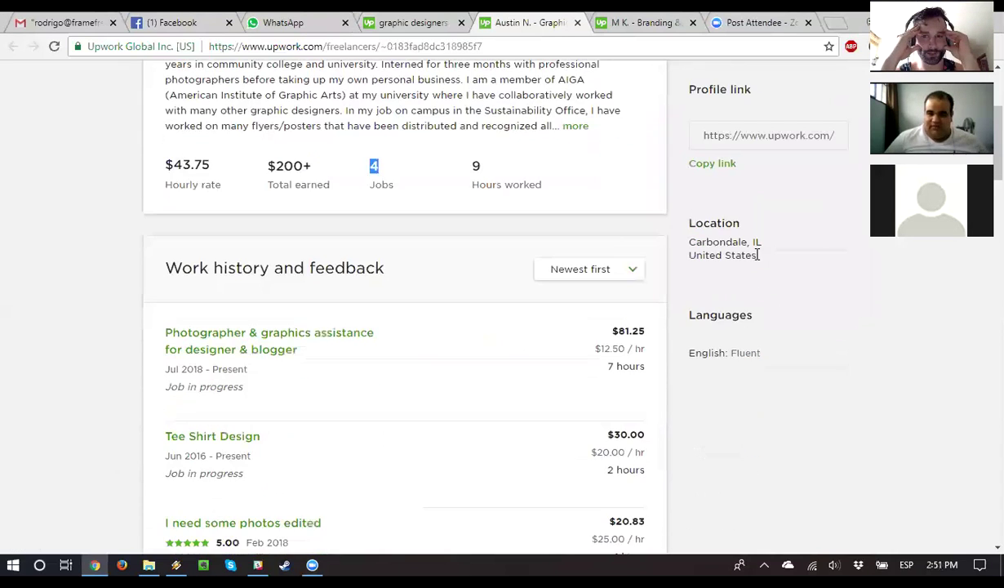
scroll(592, 240, up, 3)
scroll(481, 88, up, 1)
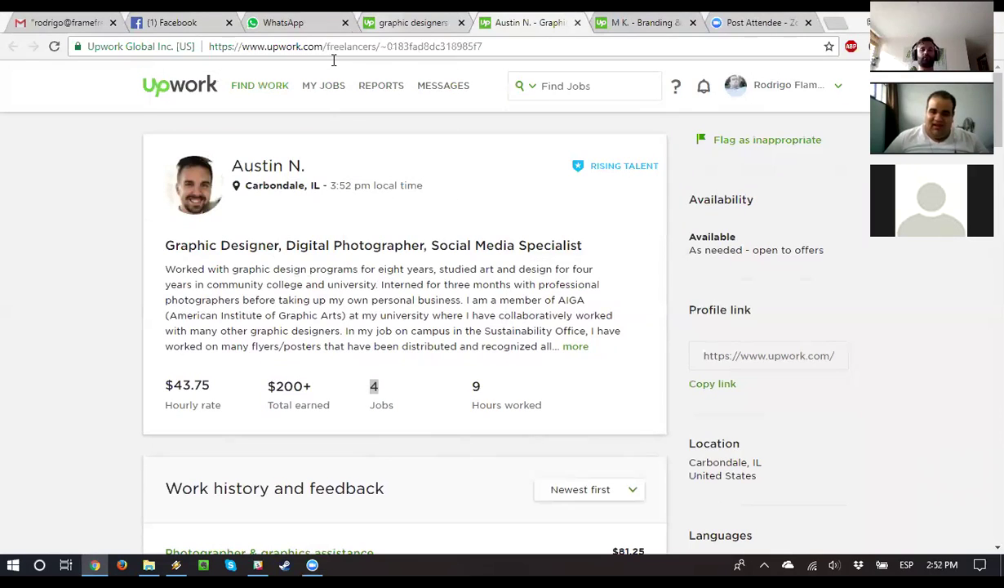
- Return to the graphic designers search tab and go back through its history to the 2D animation freelancer's own profile
key(ctrl+shift+Tab)
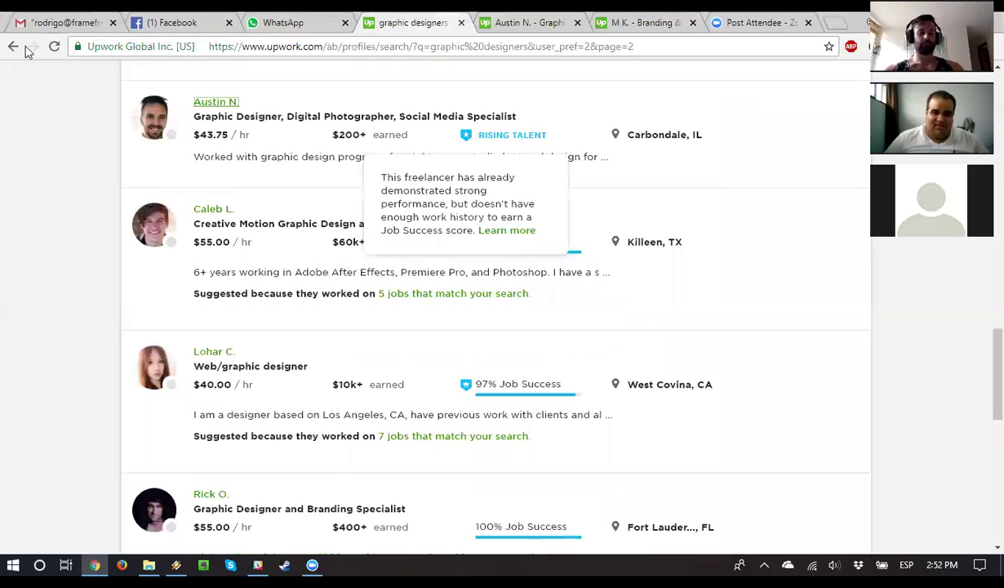
click(12, 47)
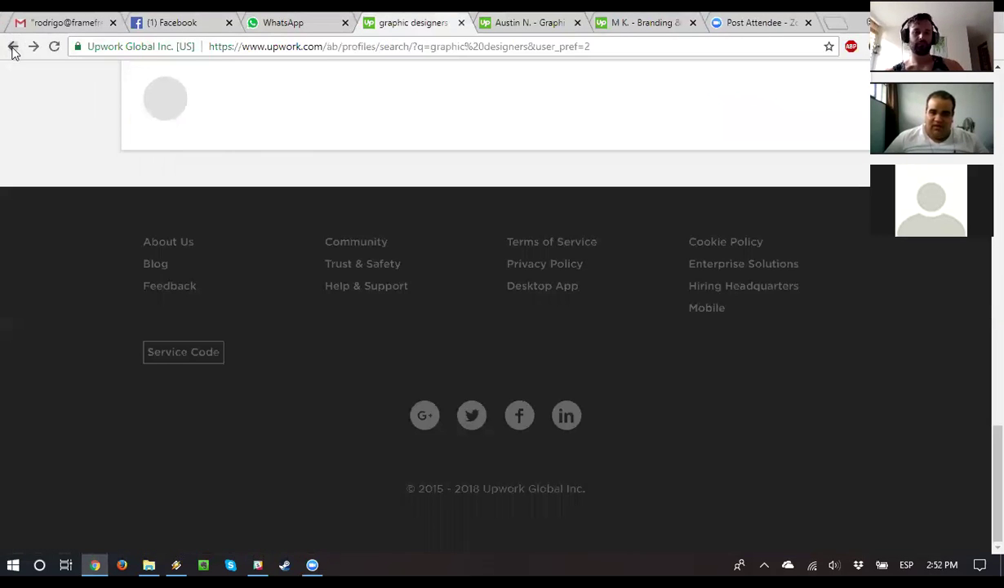
click(12, 49)
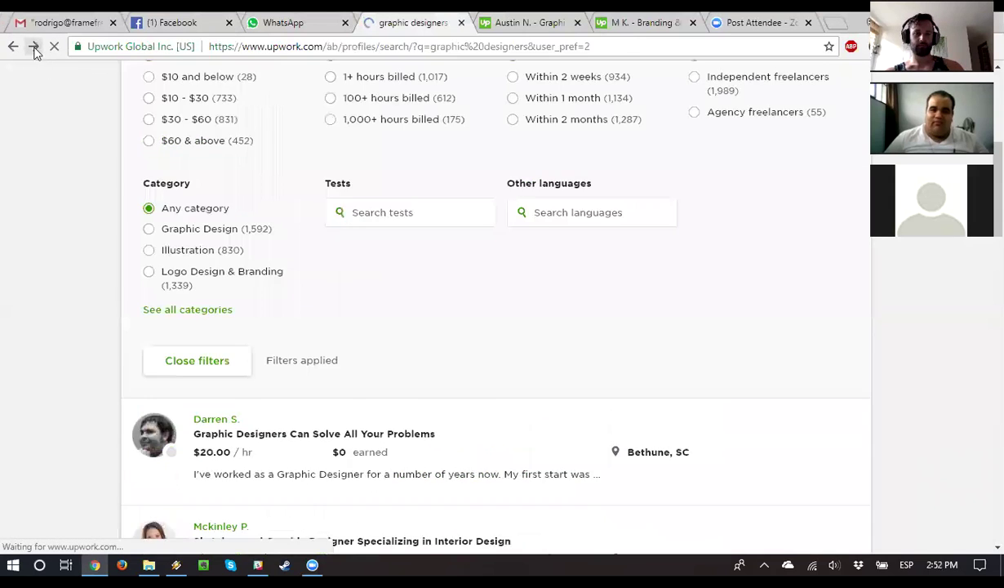
click(14, 47)
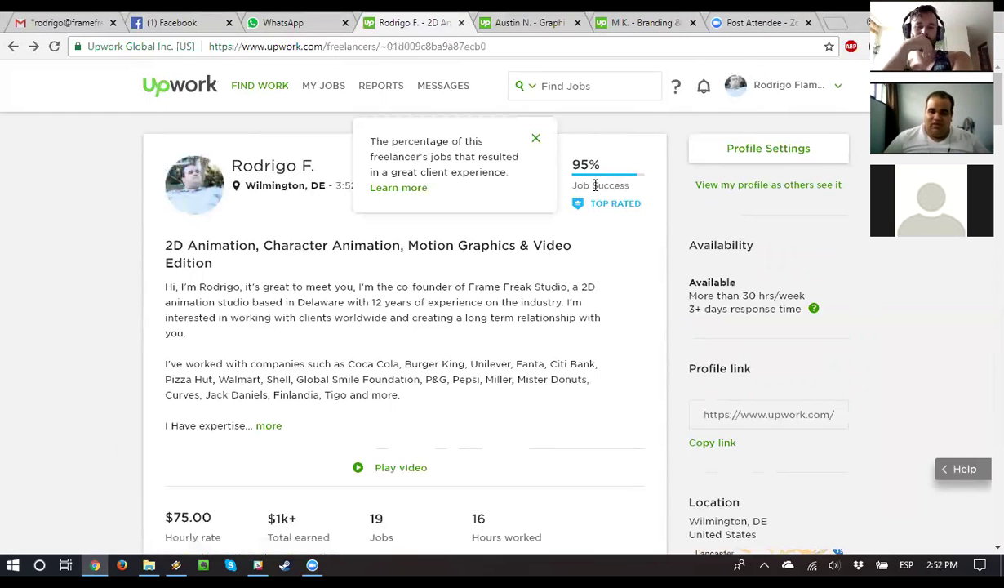
mouse_move(581, 205)
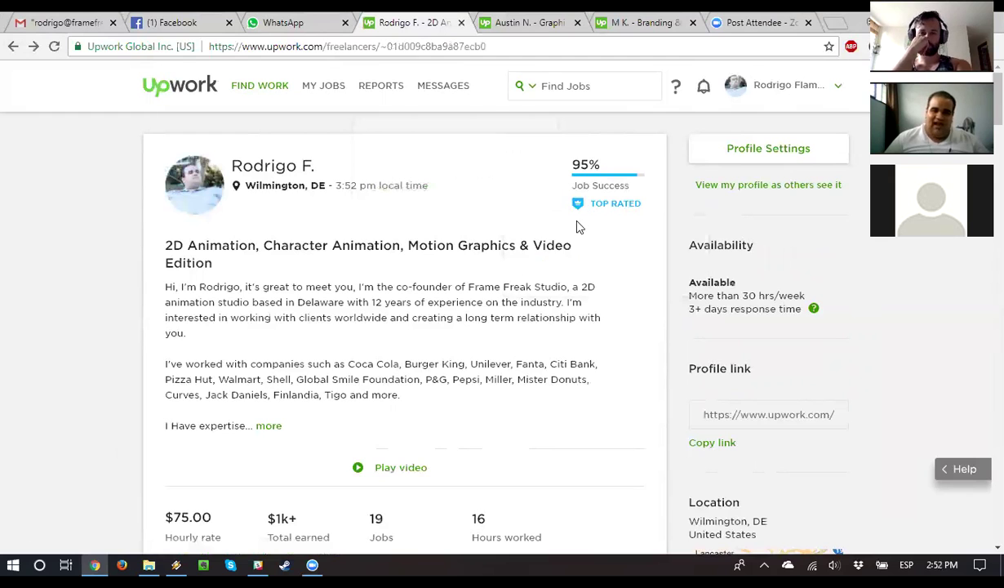
- Examine the animation profile's hourly rate, earnings, job totals, work history, skills and test scores
scroll(381, 358, down, 3)
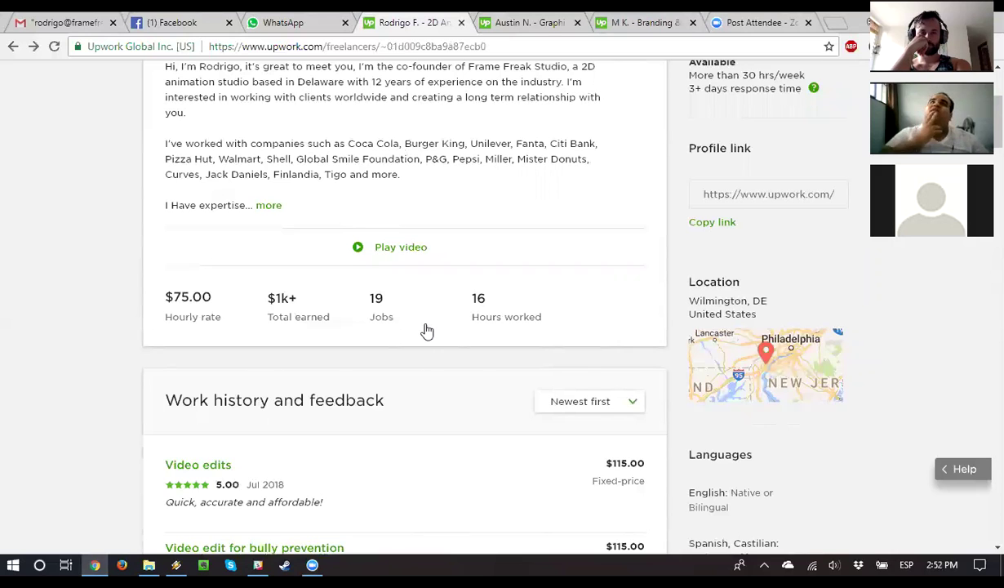
scroll(426, 329, up, 3)
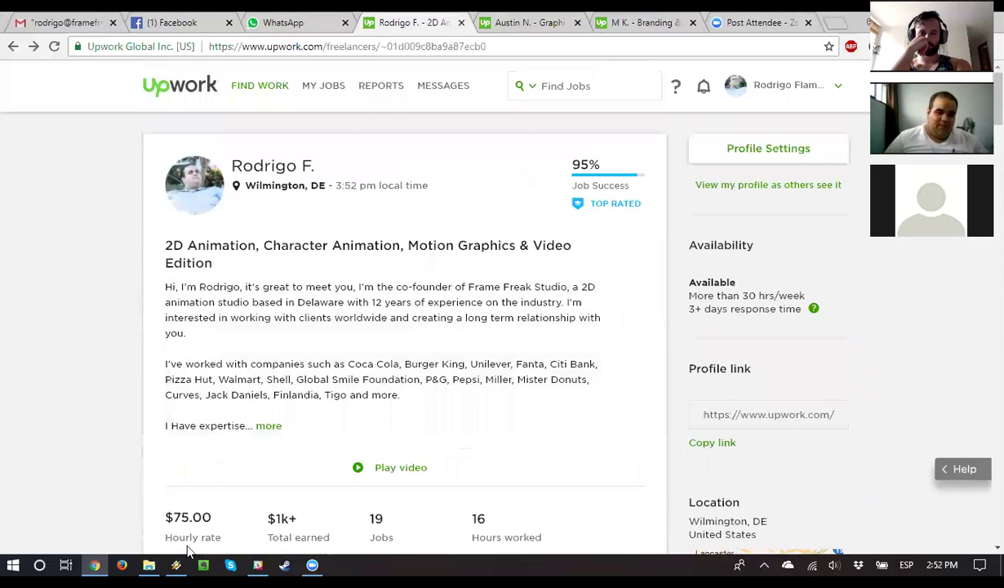
scroll(402, 132, down, 3)
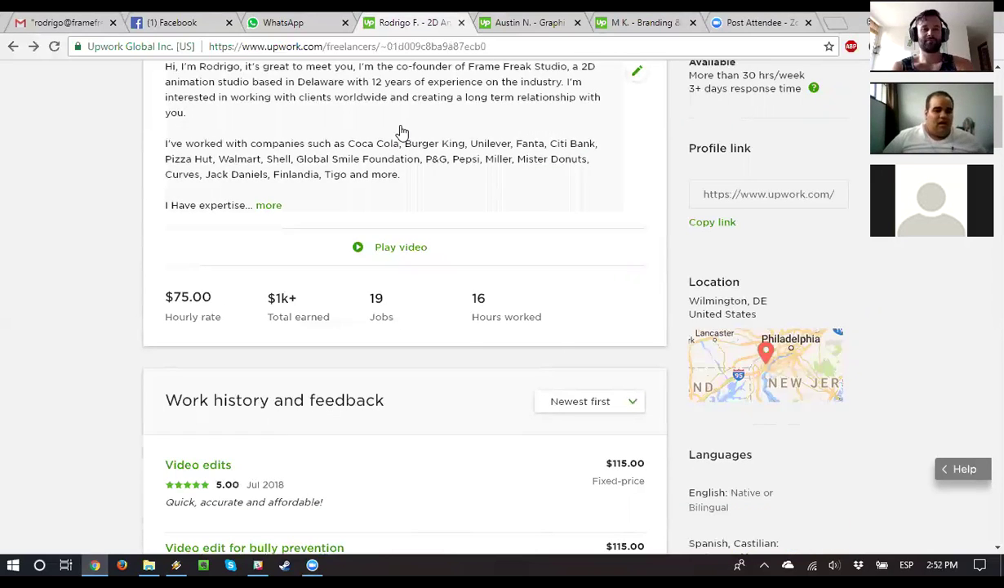
scroll(341, 162, down, 10)
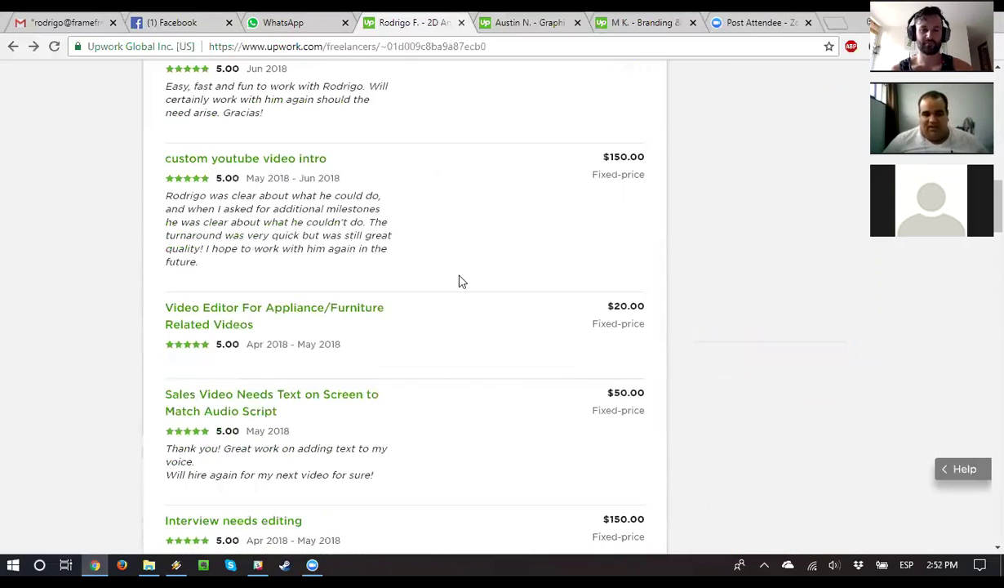
scroll(551, 324, down, 10)
scroll(448, 301, down, 8)
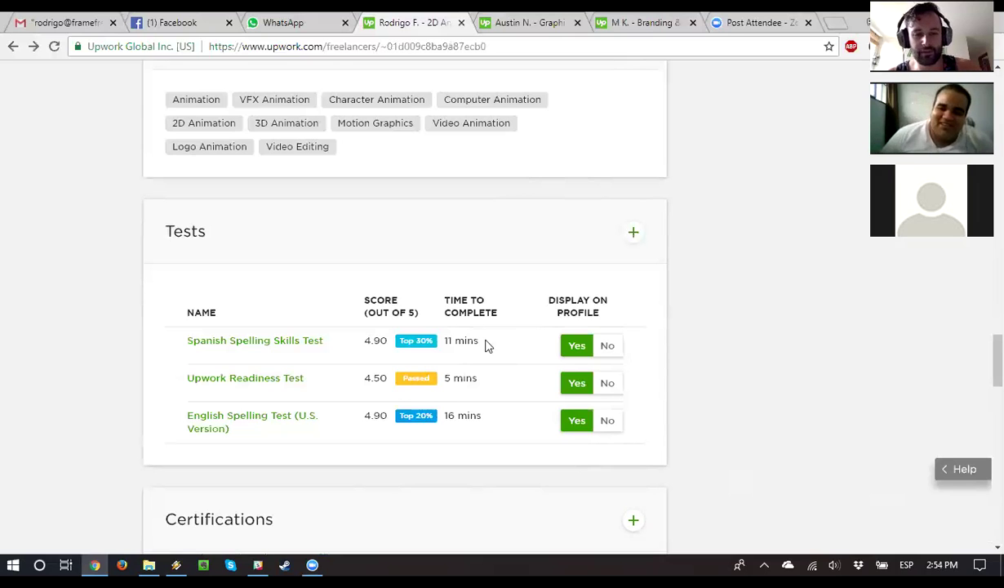
scroll(363, 318, down, 3)
scroll(341, 256, up, 2)
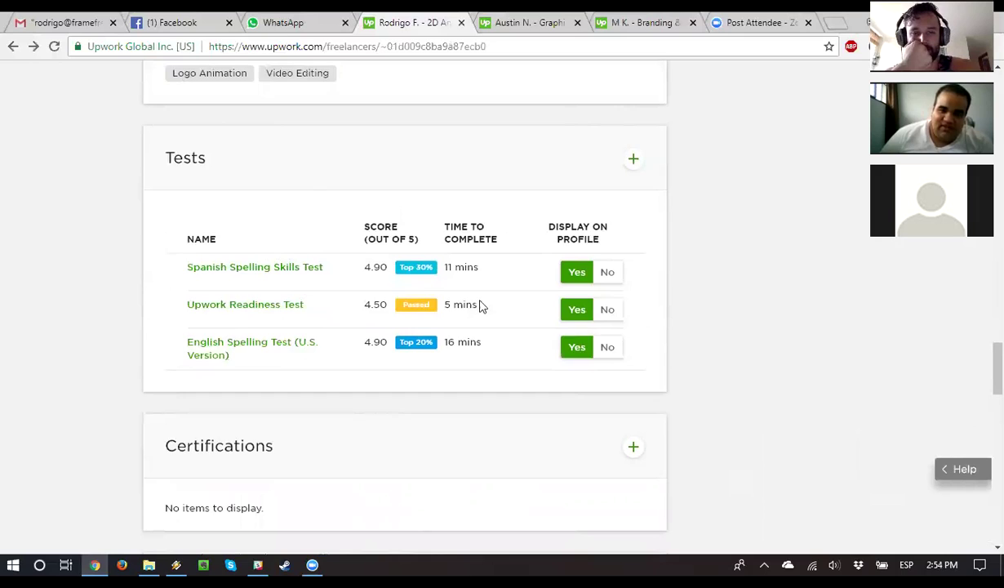
- Review the client ratings and comments in the work history again, and check the Top Rated badge in the profile header
scroll(481, 310, up, 15)
scroll(445, 239, down, 1)
scroll(341, 407, down, 3)
scroll(240, 318, up, 5)
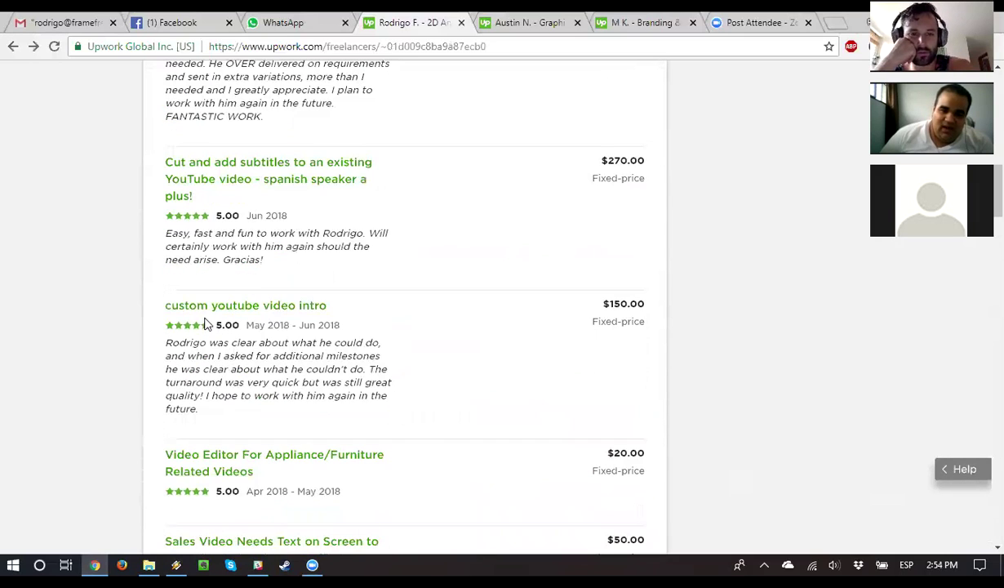
scroll(204, 322, down, 5)
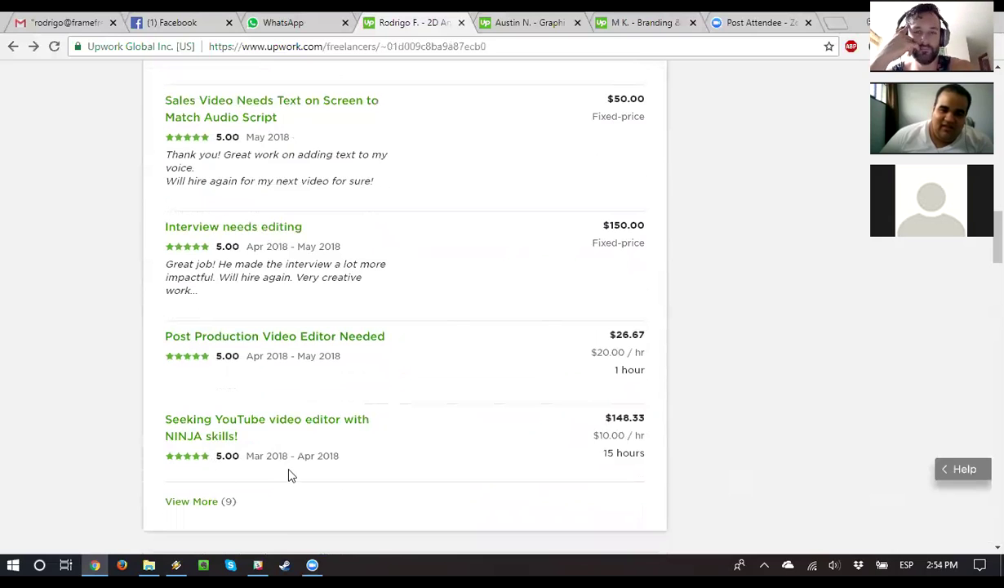
scroll(288, 480, up, 15)
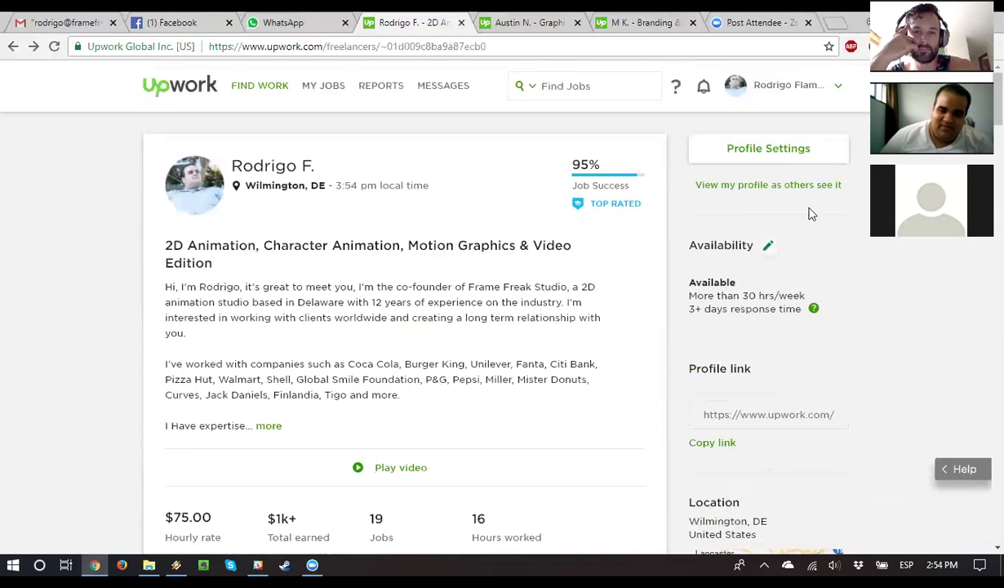
mouse_move(577, 203)
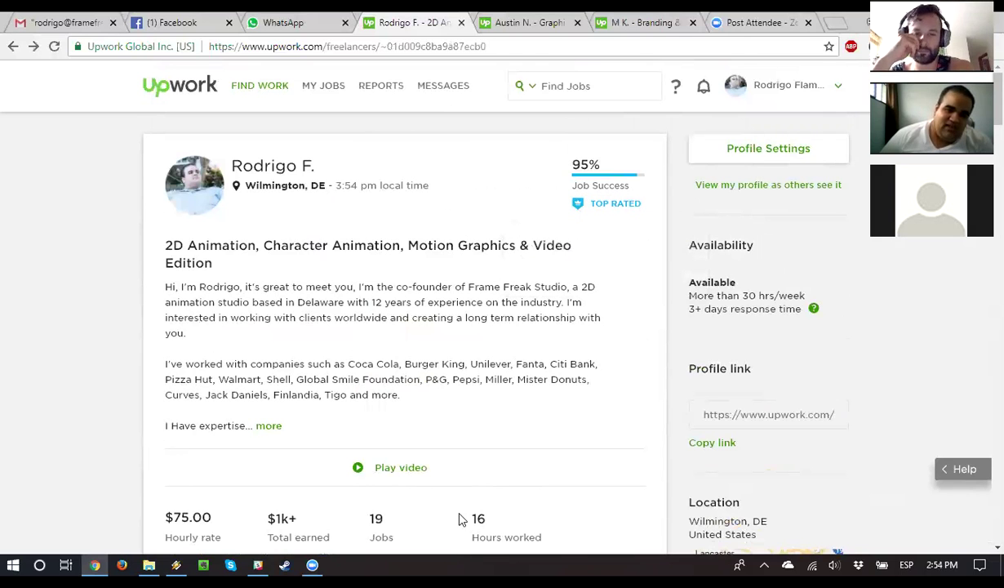
- Look through the profile from the work history to the Tests and Certifications sections once more
scroll(359, 384, down, 15)
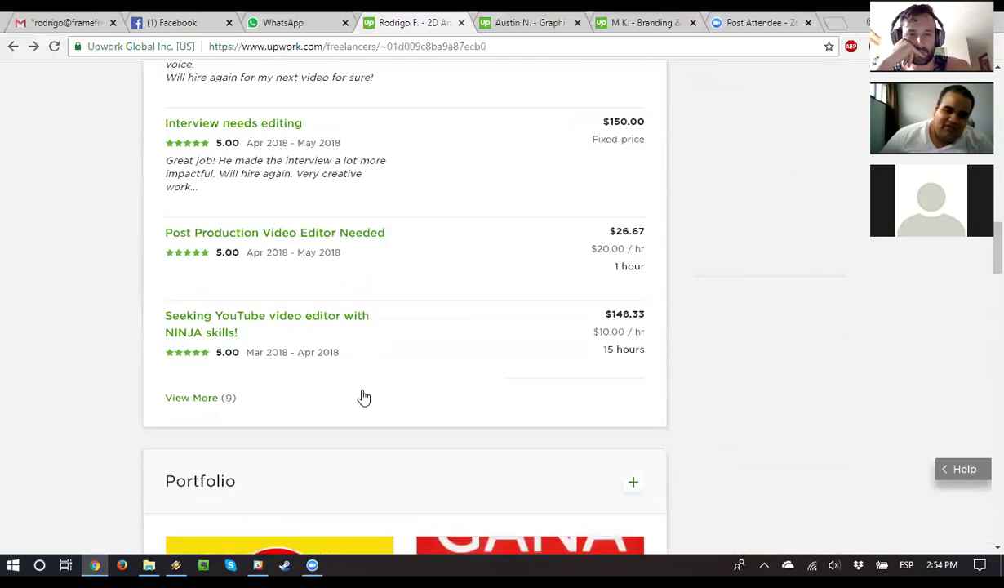
scroll(365, 387, down, 8)
scroll(349, 334, up, 3)
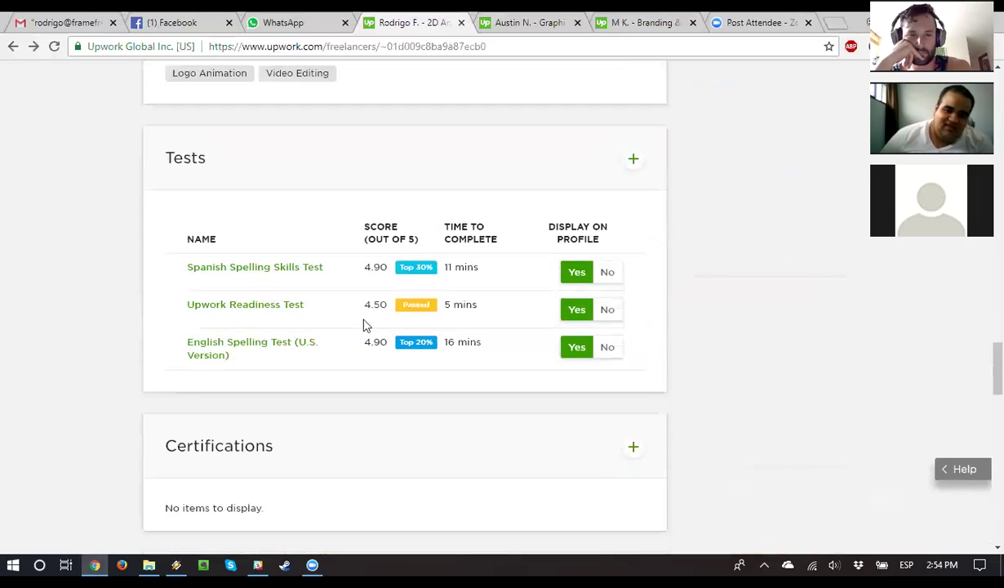
- Leave the freelancer profile and open the Find Work page with the U.S. Only job feed
scroll(441, 409, up, 15)
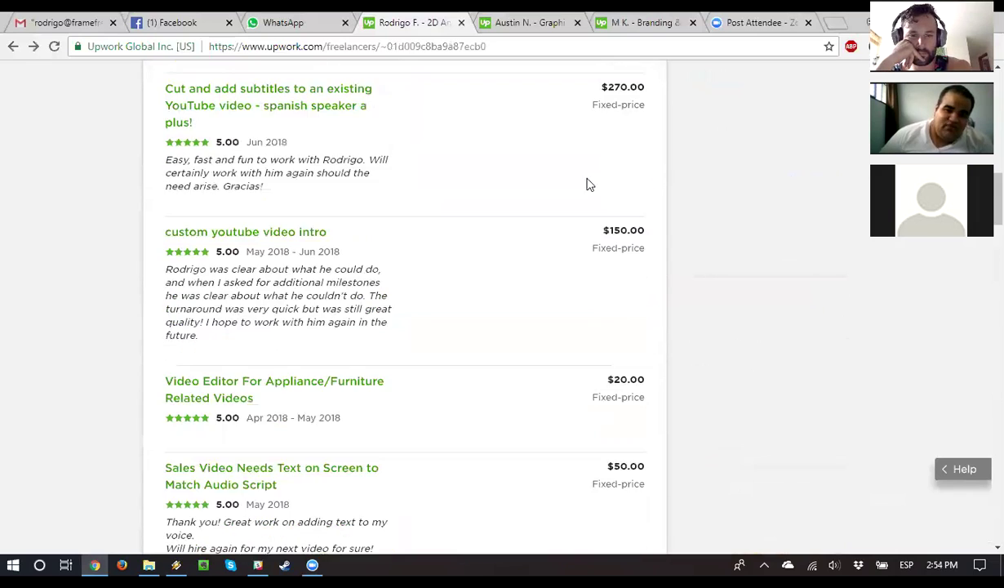
scroll(576, 164, up, 10)
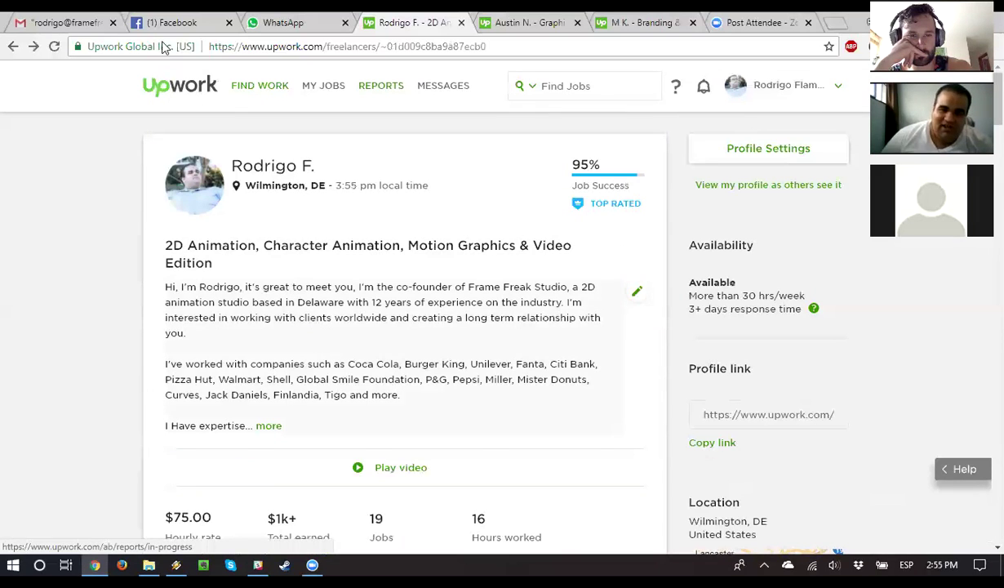
click(173, 90)
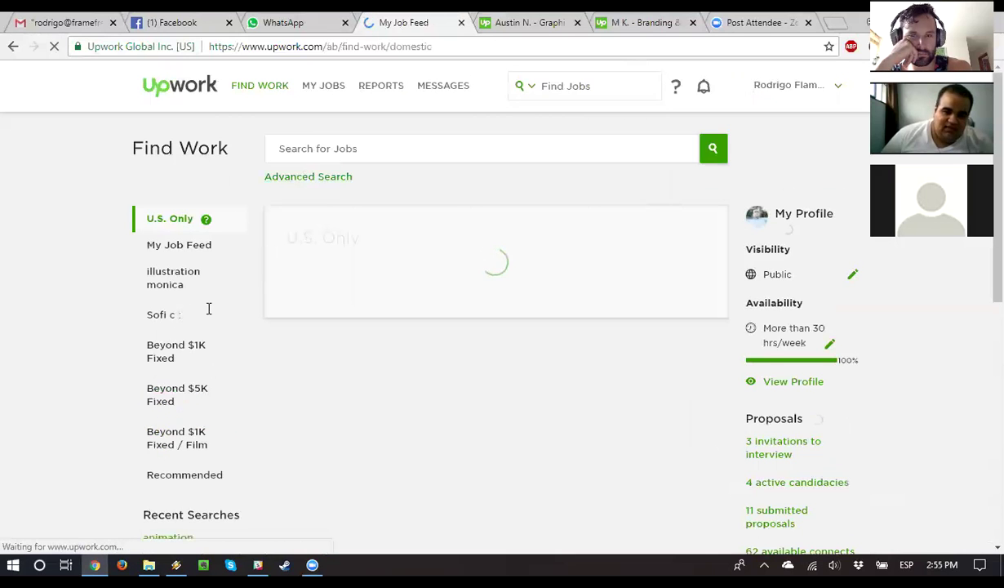
- Open the Beyond $1K Fixed saved search and bring up its full list of matching jobs
scroll(209, 308, down, 3)
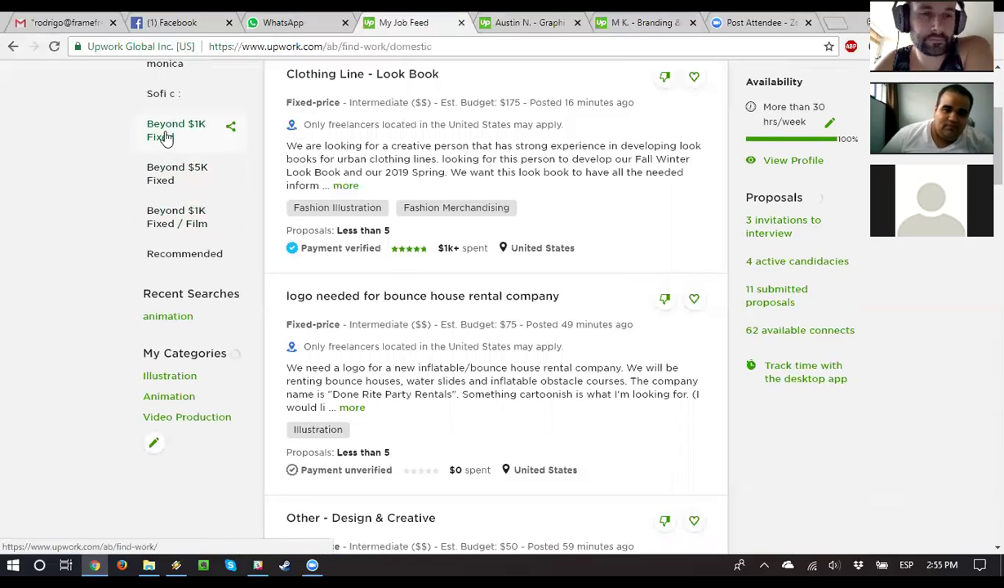
click(165, 138)
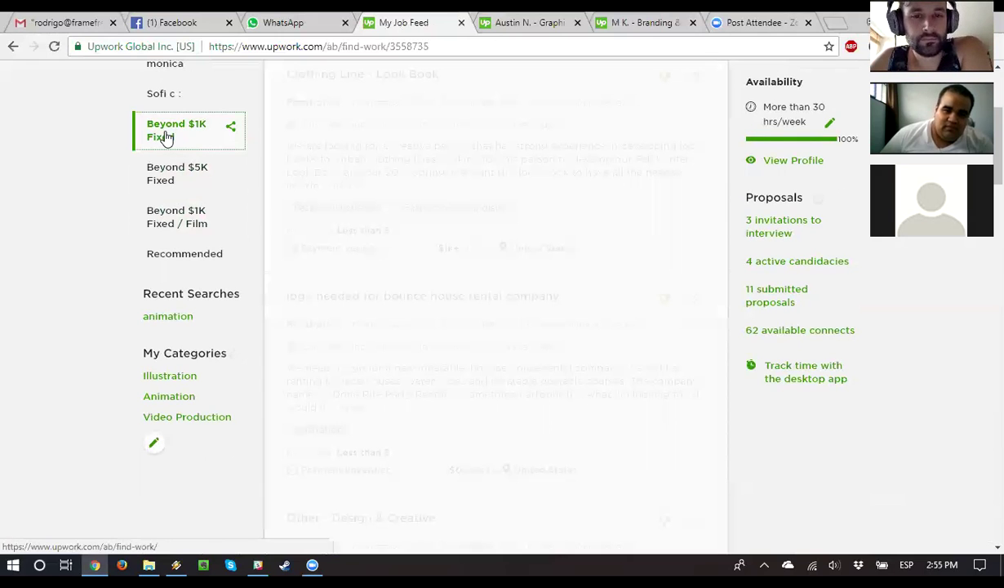
scroll(321, 204, up, 2)
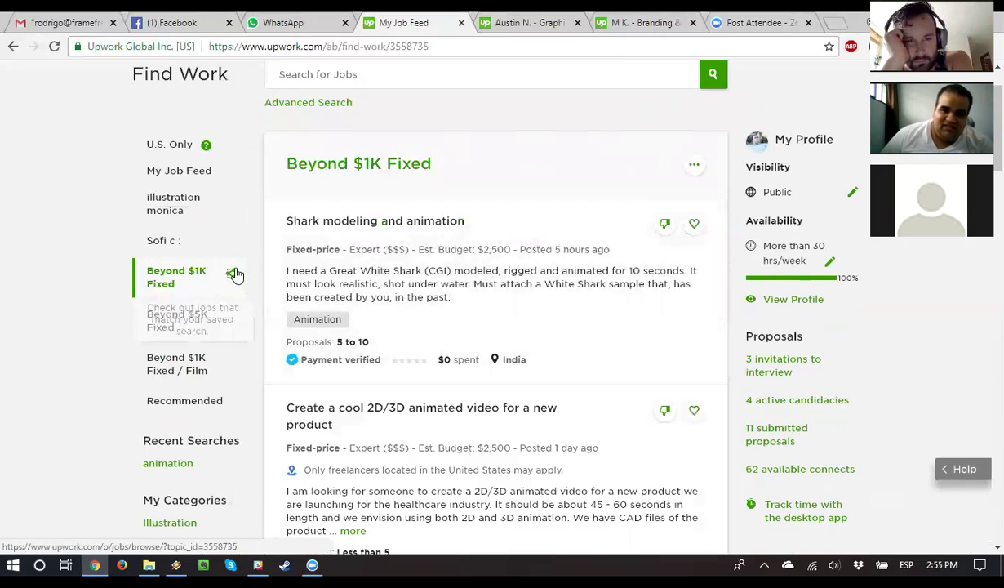
click(232, 275)
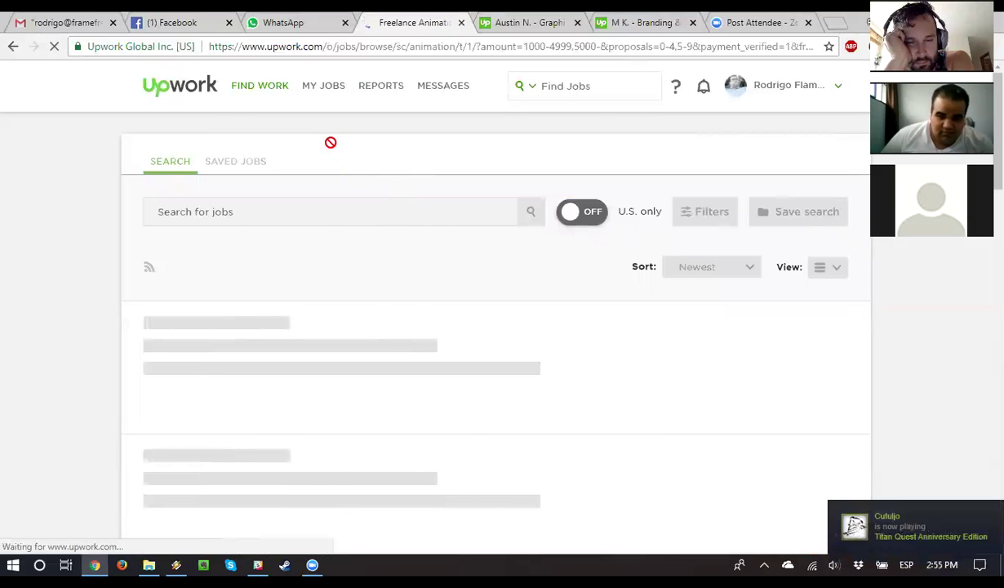
scroll(331, 147, down, 3)
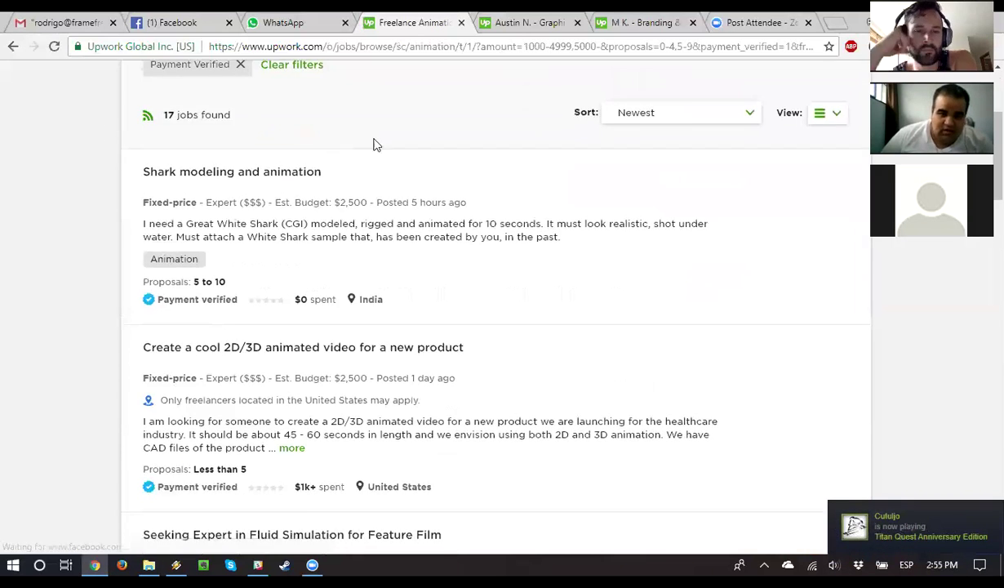
scroll(834, 278, up, 3)
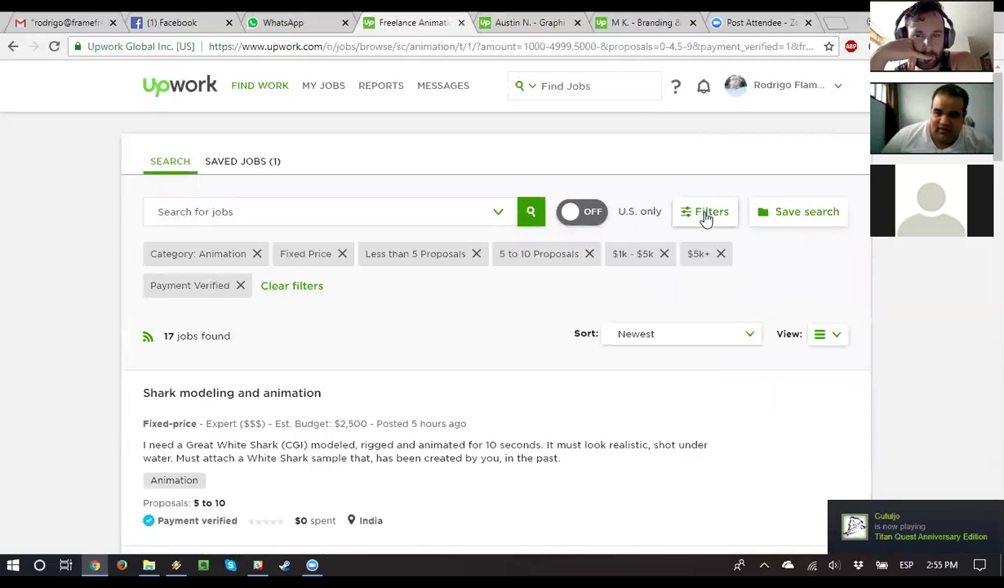
- Show the search filters and review the job type, proposal count, budget and Payment Verified criteria
click(706, 214)
scroll(160, 220, down, 3)
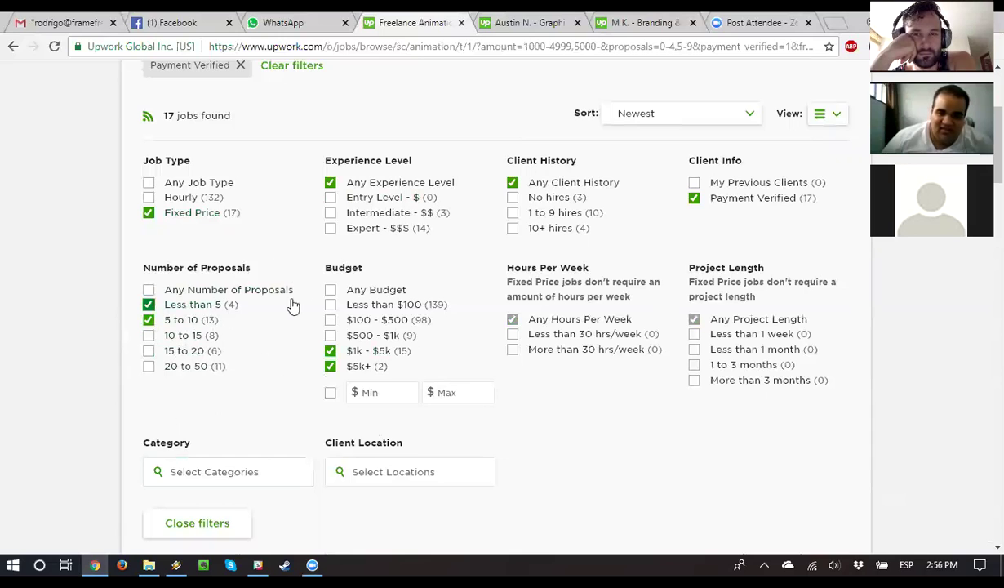
click(381, 391)
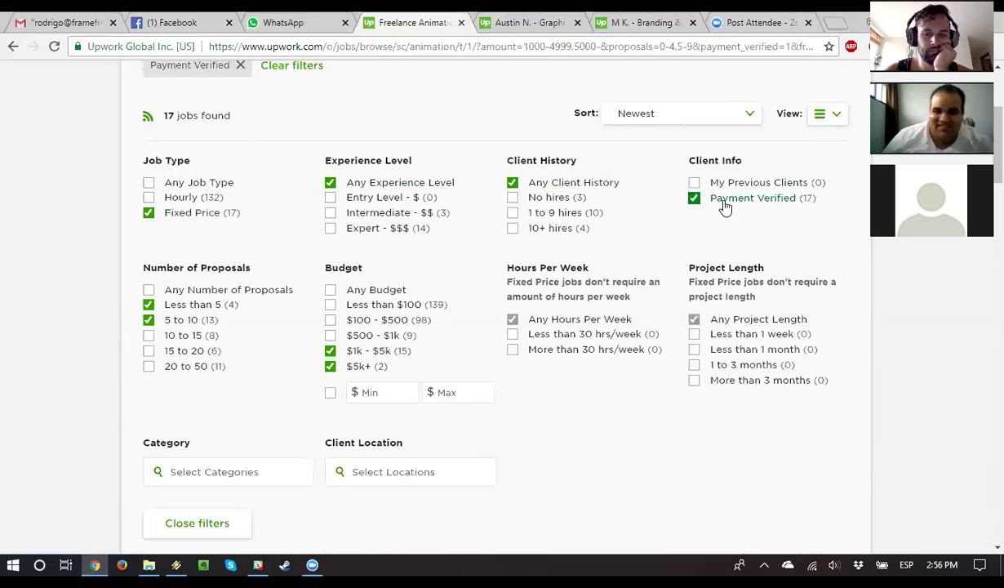
- Look through the filtered animation jobs, comparing their budgets, proposal counts, payment verification and client spending
scroll(724, 208, down, 8)
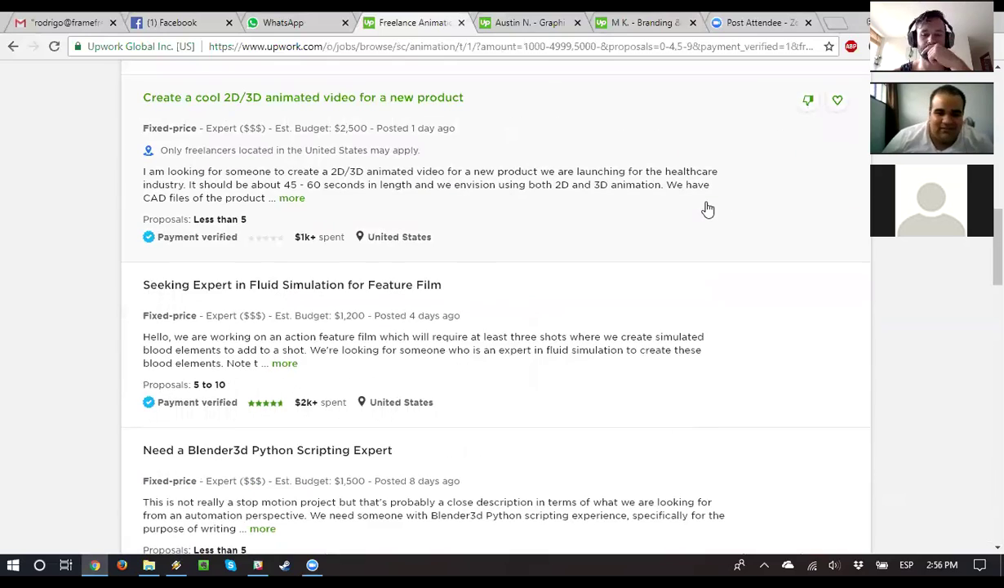
scroll(637, 231, up, 4)
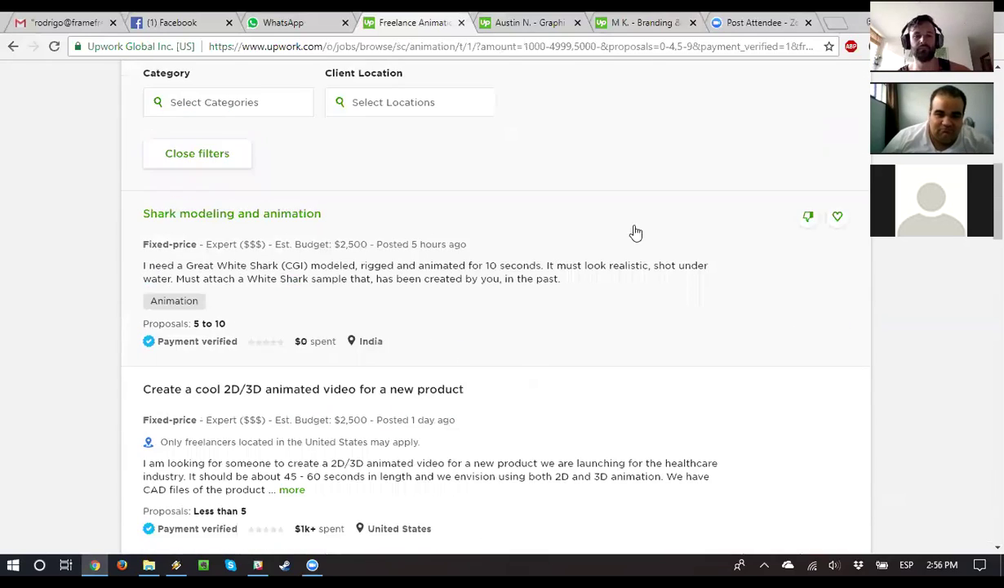
scroll(634, 232, up, 2)
scroll(625, 235, down, 2)
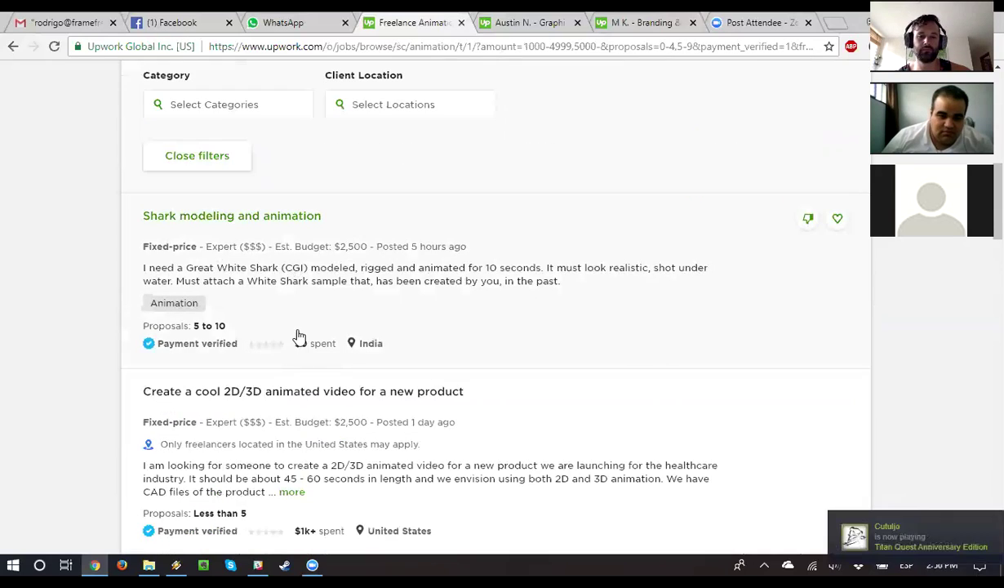
scroll(295, 320, down, 4)
scroll(295, 307, down, 12)
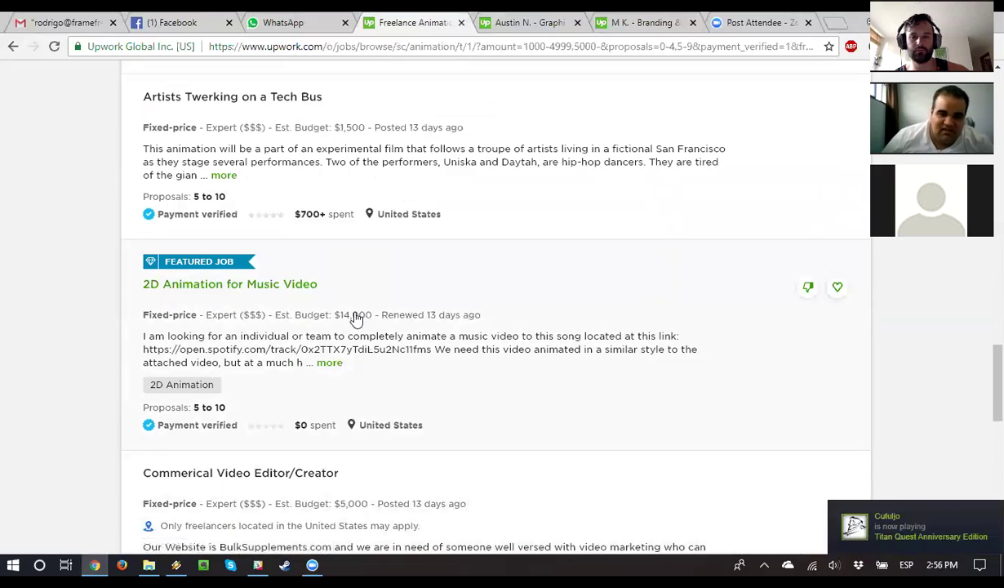
scroll(270, 280, down, 3)
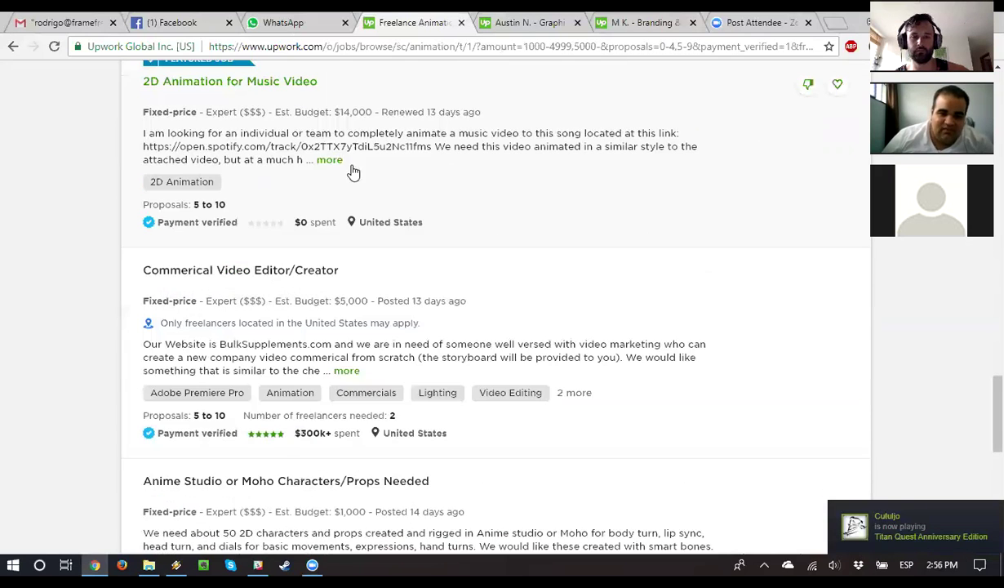
scroll(381, 318, down, 5)
scroll(382, 343, up, 2)
scroll(253, 363, up, 2)
scroll(342, 242, up, 10)
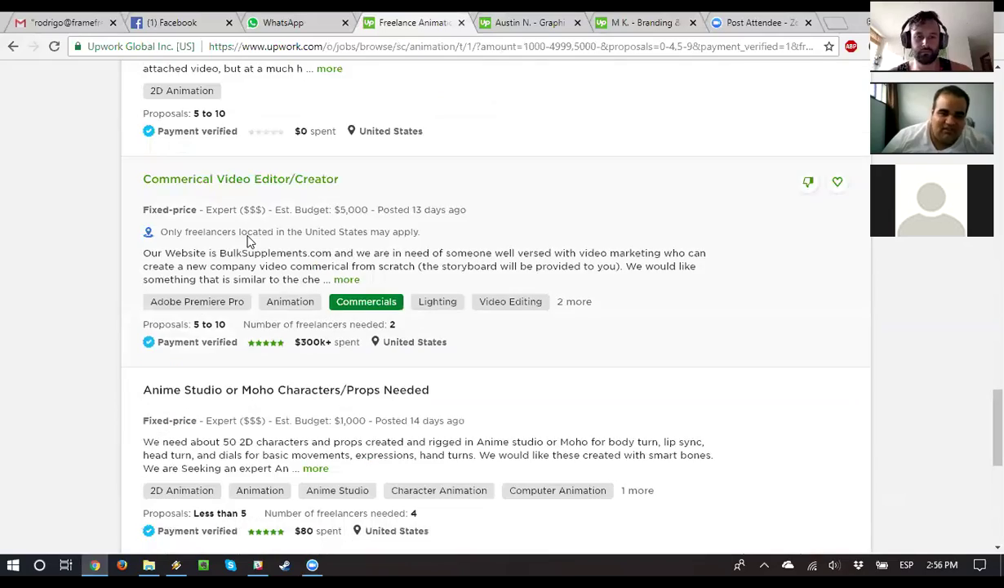
- Review the saved search's filter options and applied filter tags again, alongside the option for saving a search
scroll(179, 261, up, 8)
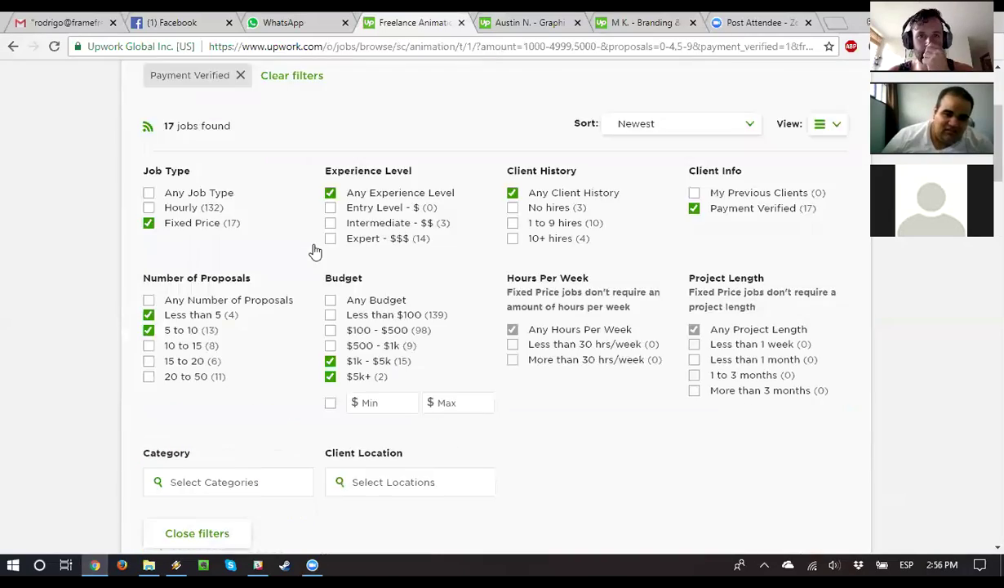
scroll(204, 351, down, 4)
scroll(195, 330, down, 1)
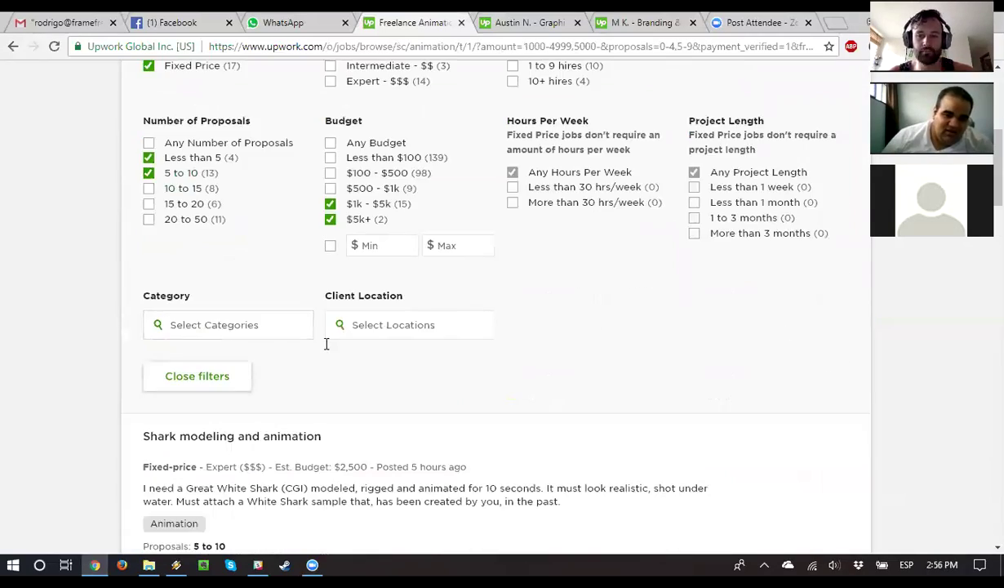
scroll(298, 281, up, 5)
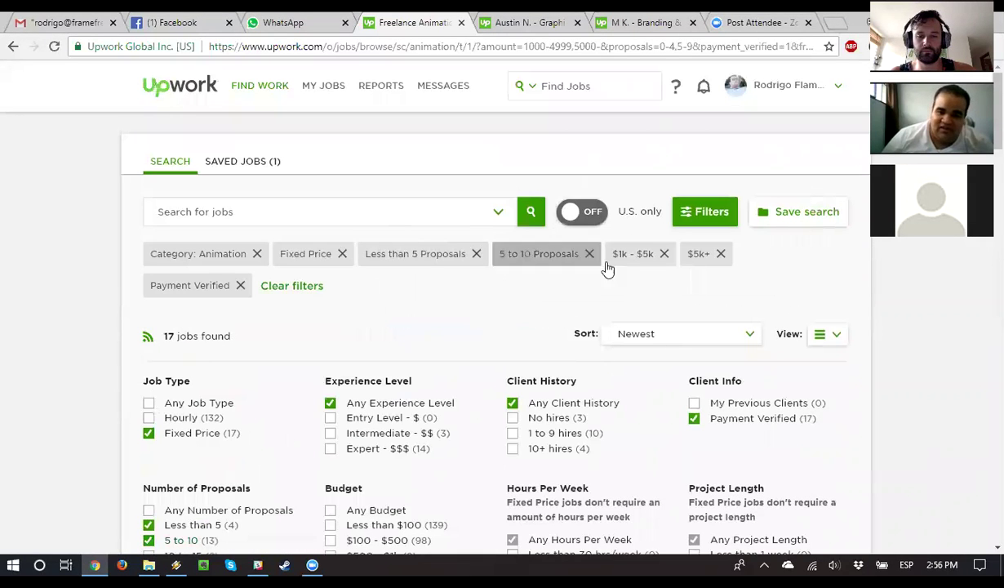
scroll(732, 274, down, 12)
scroll(759, 262, up, 11)
scroll(792, 225, up, 1)
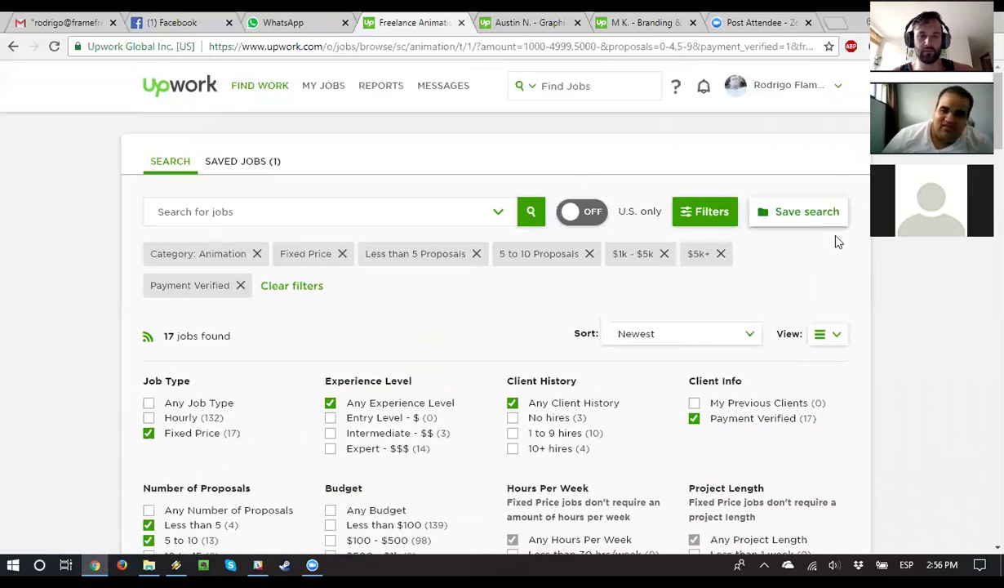
- Return to the Find Work page and open the Beyond $5K Fixed saved search
click(192, 90)
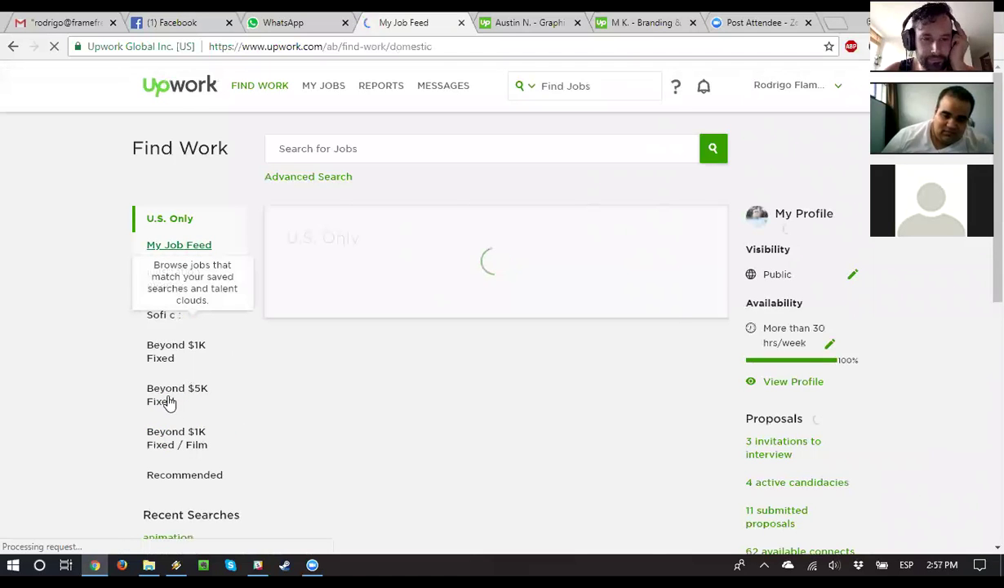
click(163, 400)
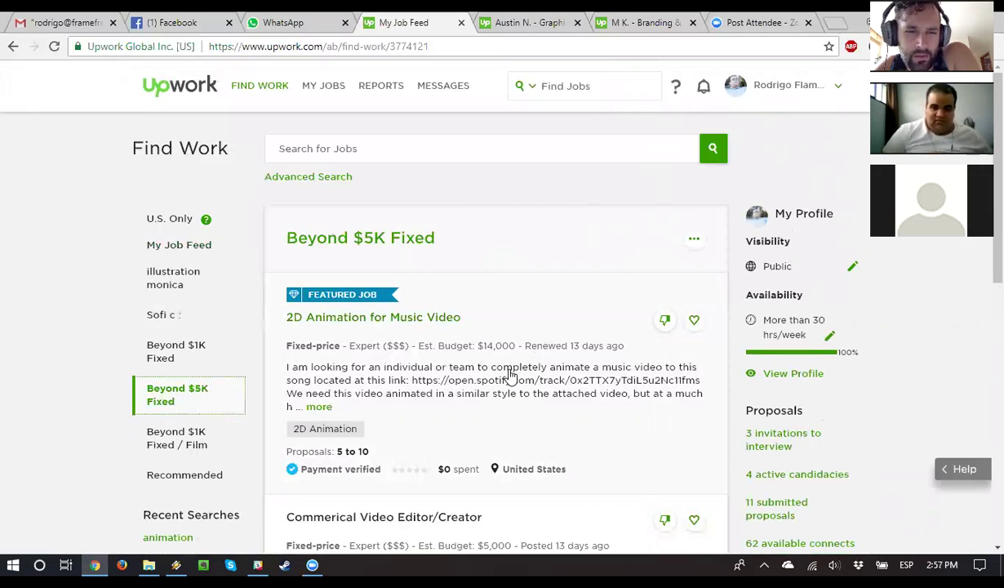
- Switch to File Explorer and open Upwork Script.txt from the Dropbox folder
click(149, 565)
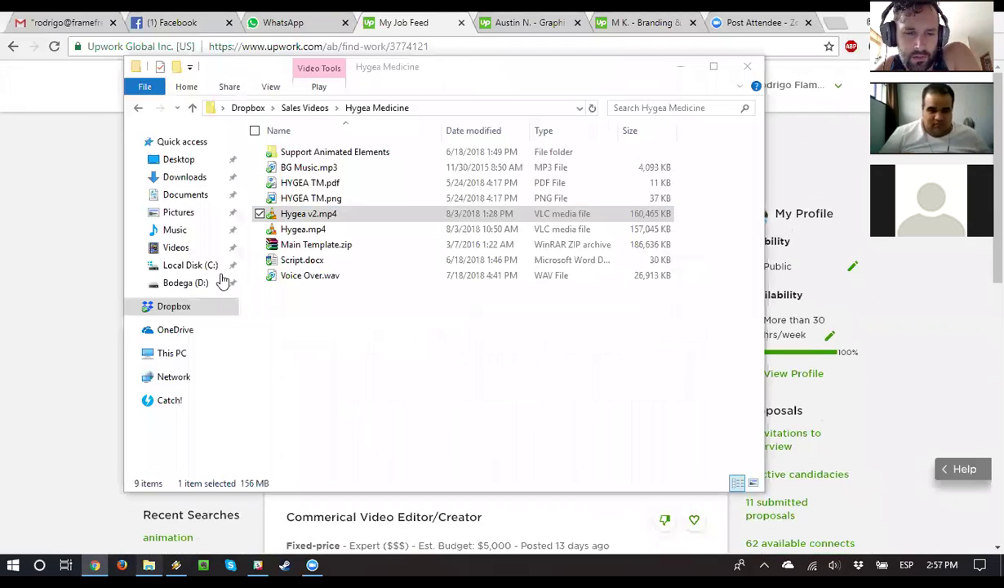
click(164, 310)
scroll(385, 330, down, 10)
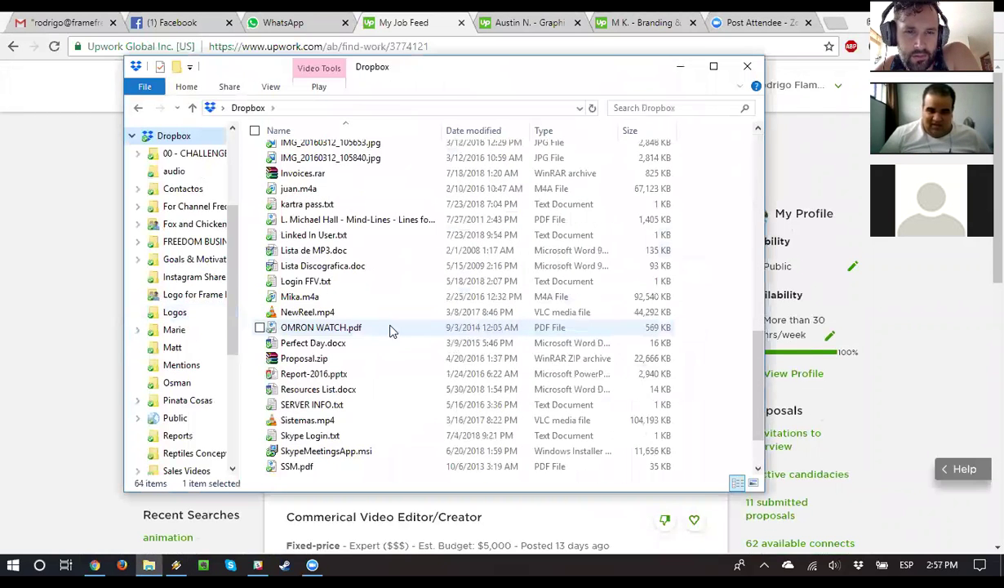
click(351, 300)
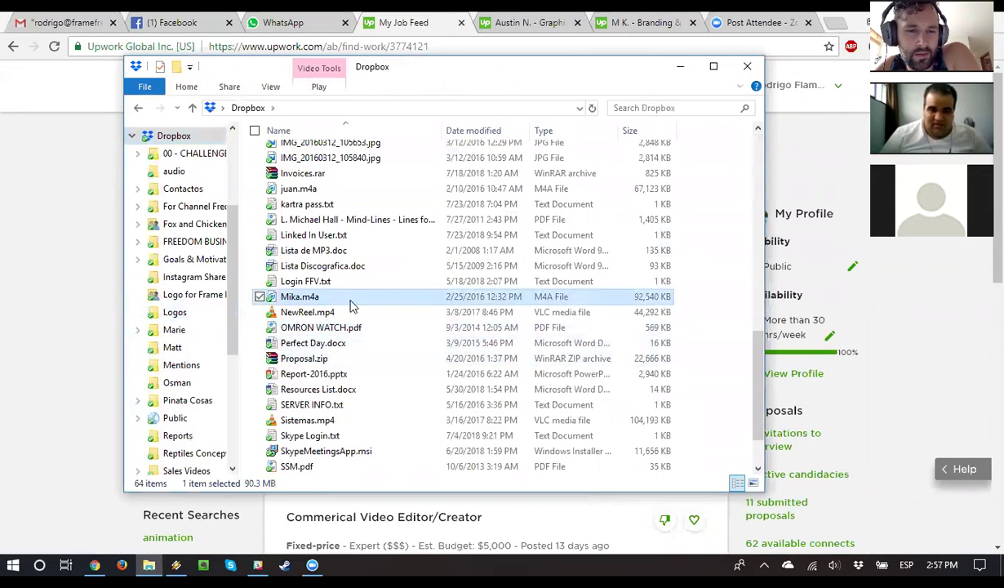
key(u)
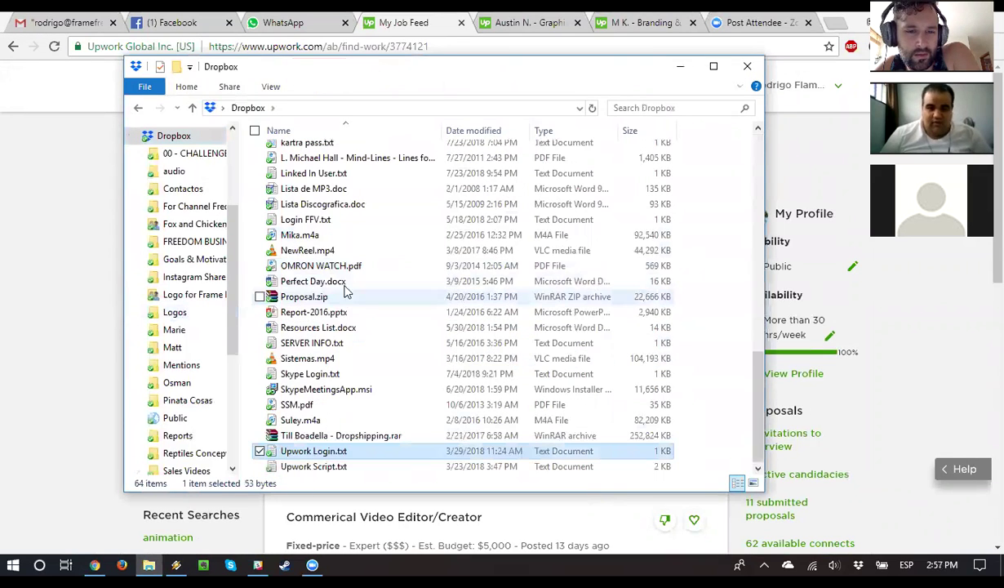
click(331, 467)
double_click(326, 467)
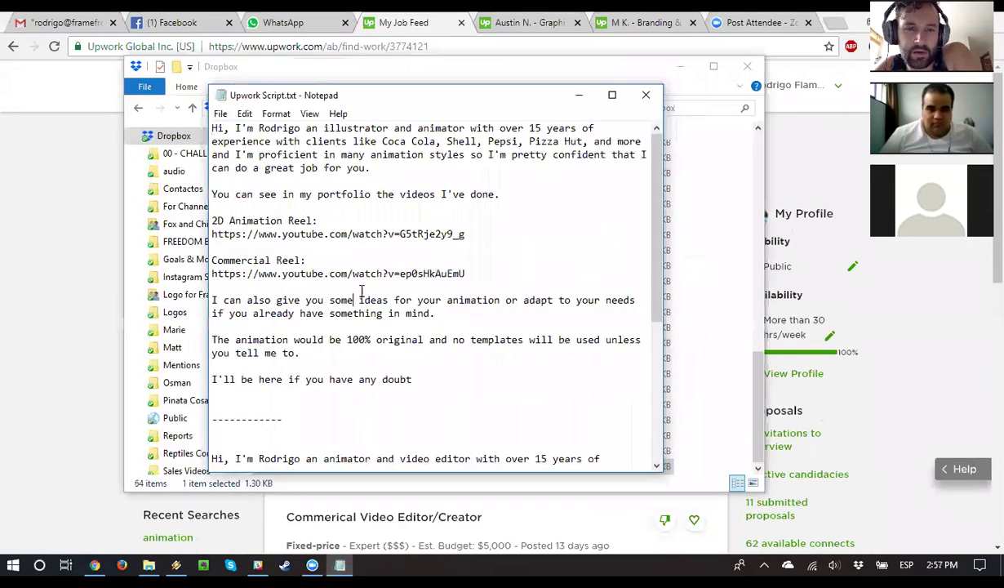
- Select the first proposal script in the text file, from its greeting through "I'll be here if you have any doubt"
key(ctrl+a)
scroll(479, 278, up, 5)
scroll(479, 278, up, 1)
click(413, 381)
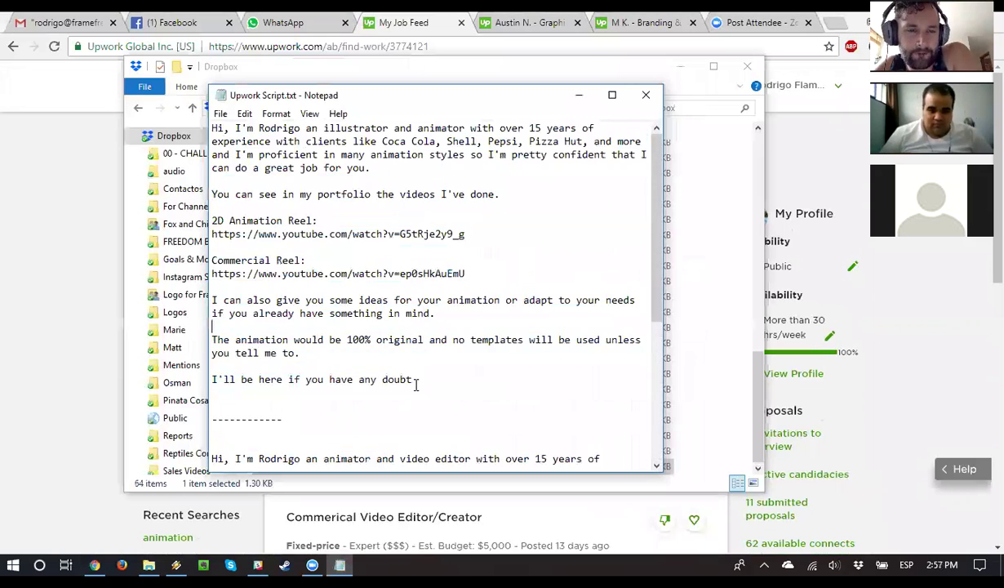
drag(413, 380, 170, 67)
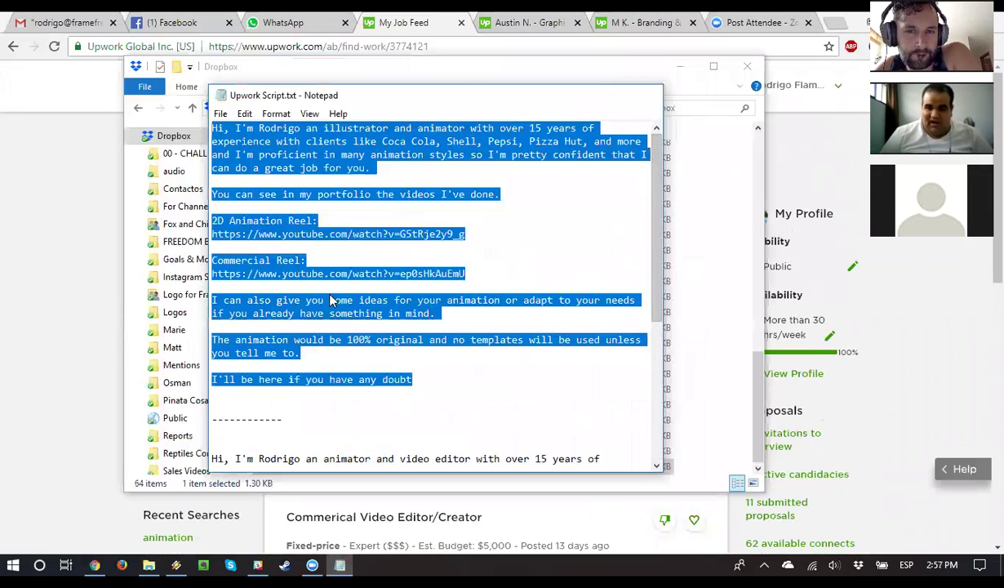
- Switch back to the browser and look through the jobs in the Beyond $5K Fixed feed
click(105, 305)
scroll(370, 383, down, 3)
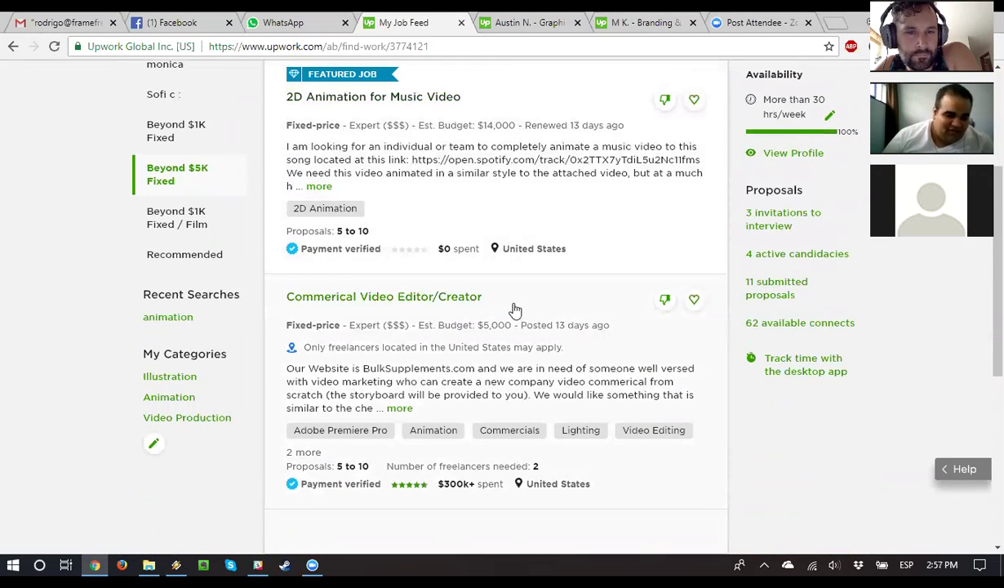
scroll(491, 294, up, 3)
scroll(578, 150, down, 4)
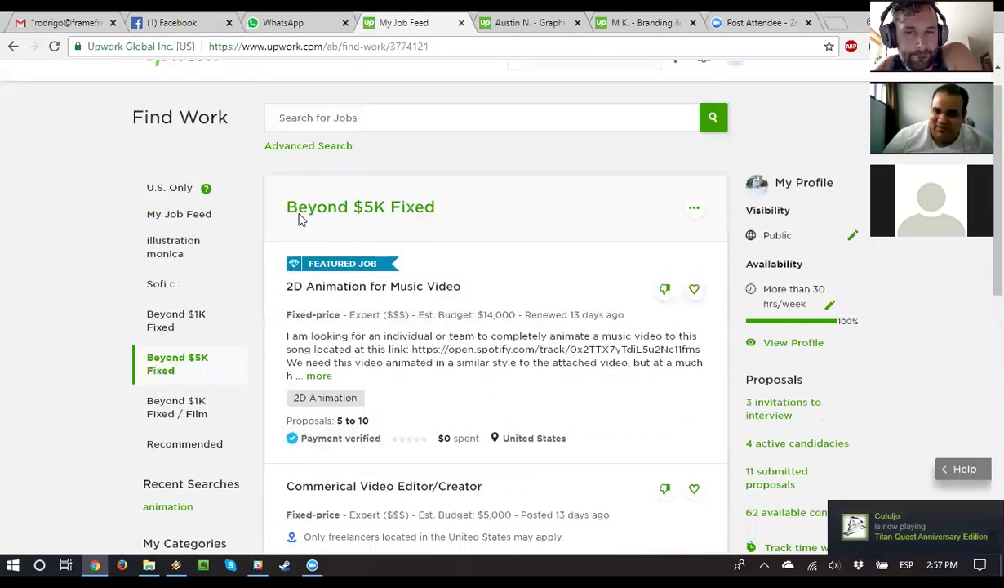
scroll(433, 307, up, 3)
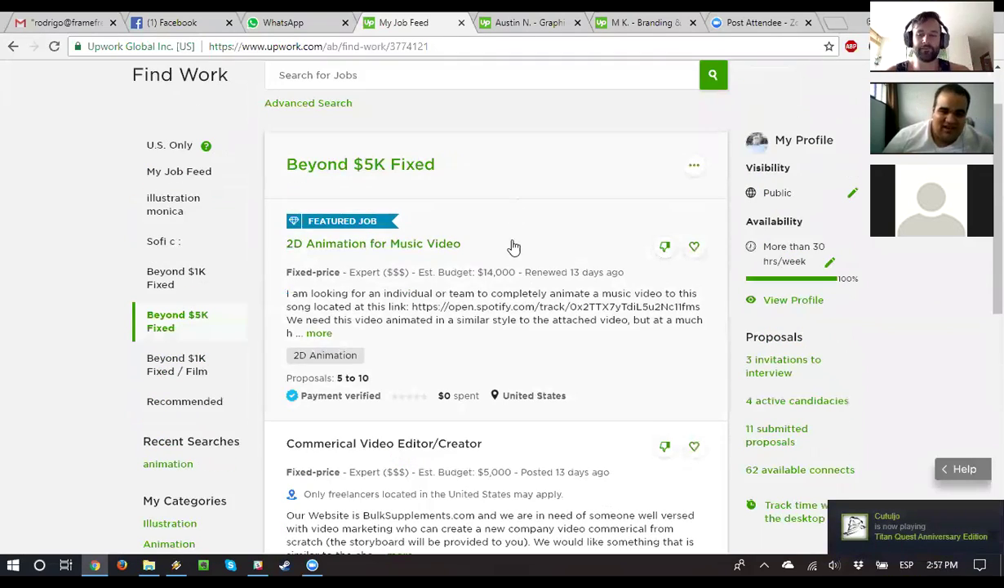
- Open the 2D Animation for Music Video job and review its description, attachment, preferred qualifications and screening question about animation experience
click(383, 245)
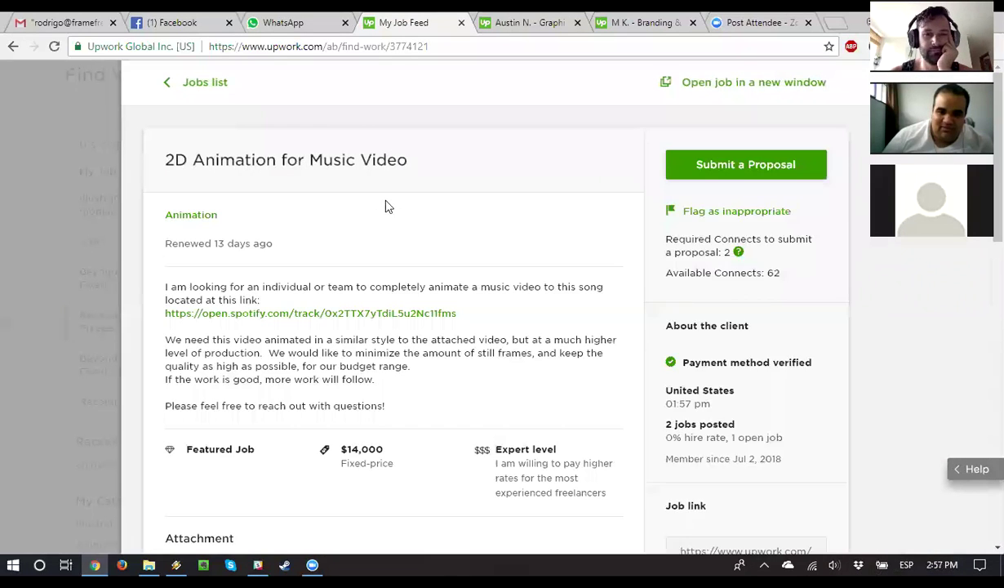
scroll(445, 281, down, 1)
scroll(445, 282, down, 1)
scroll(383, 258, up, 1)
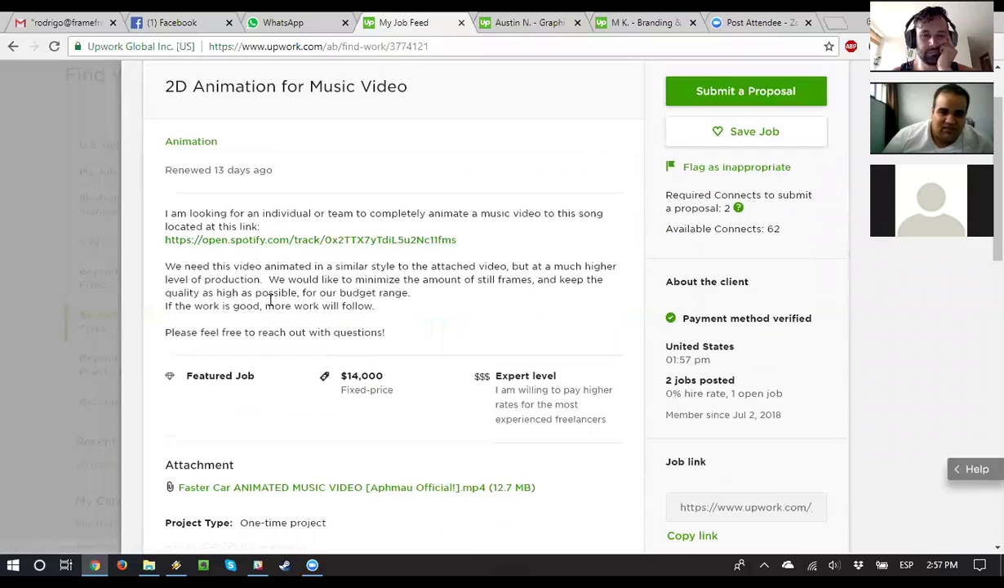
scroll(349, 306, down, 3)
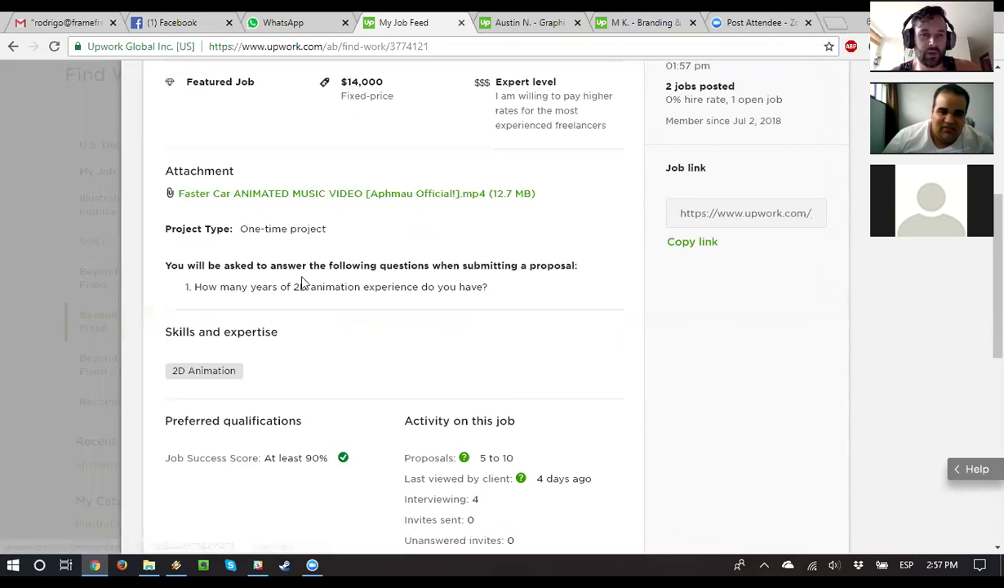
drag(249, 286, 397, 284)
click(398, 281)
- Start a proposal for the 2D Animation for Music Video job and go to its job details and terms
scroll(490, 306, up, 5)
click(776, 165)
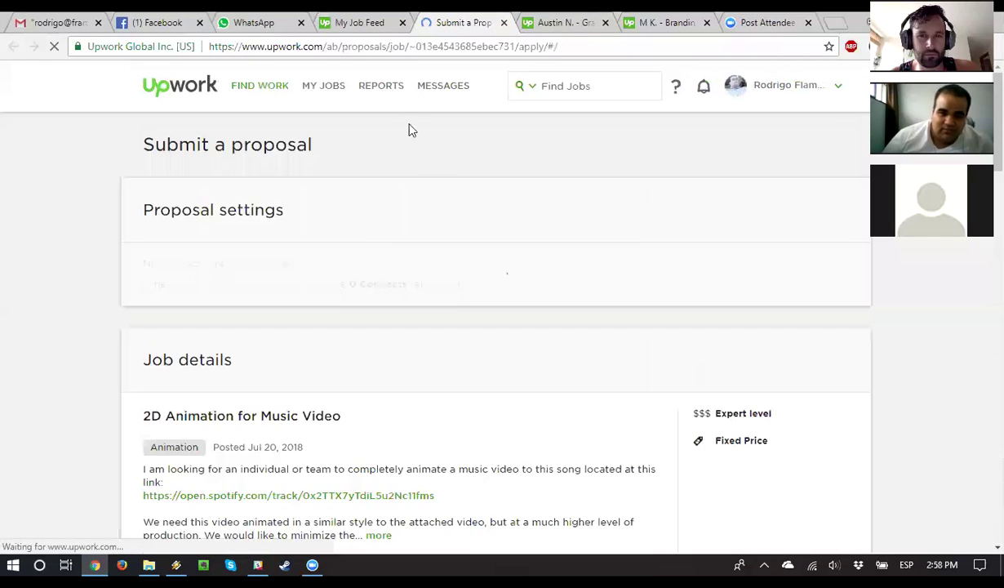
scroll(409, 286, down, 3)
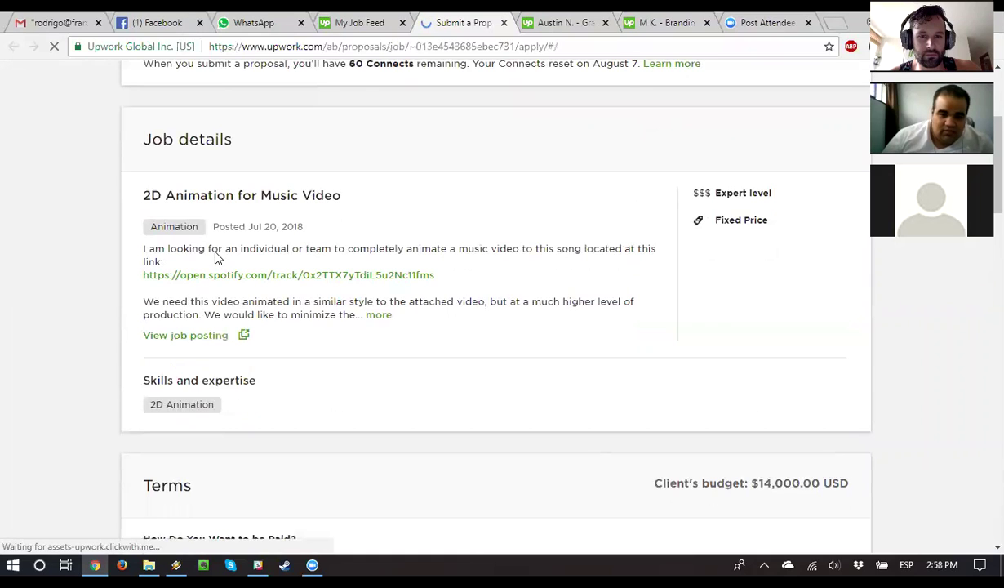
- Expand the full job description and review the proposal's payment terms and milestone fields
drag(210, 248, 280, 248)
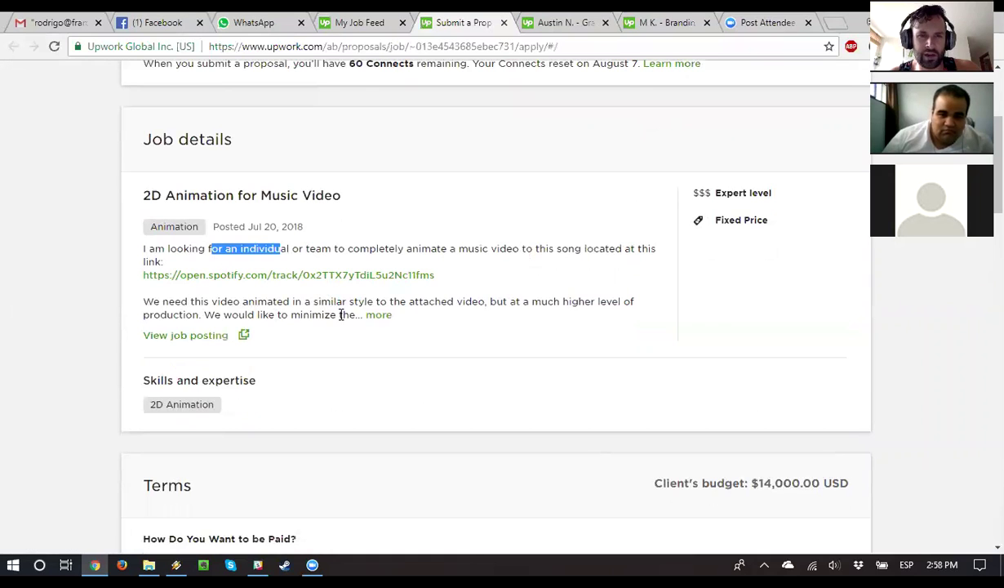
click(379, 314)
scroll(302, 343, down, 3)
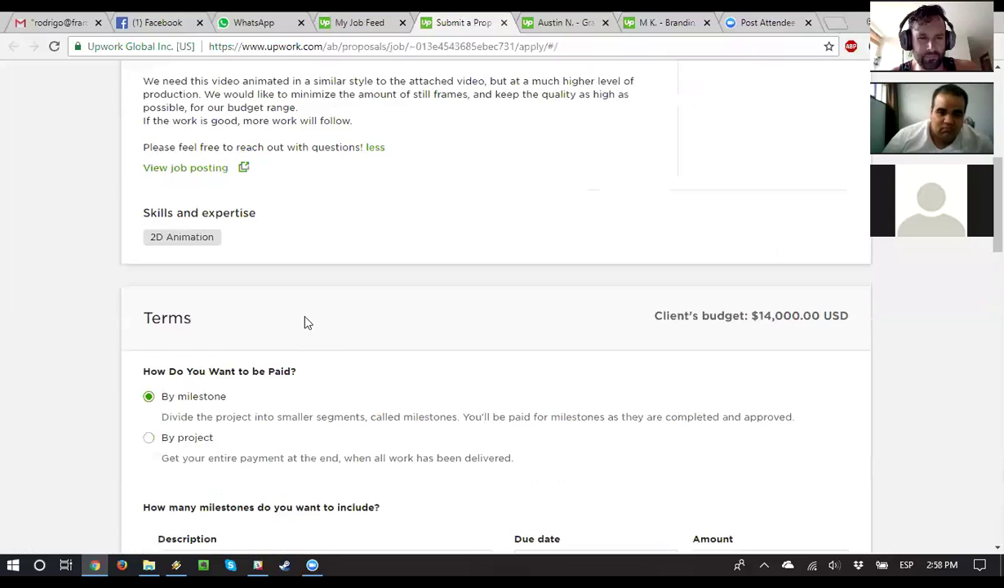
scroll(308, 318, down, 3)
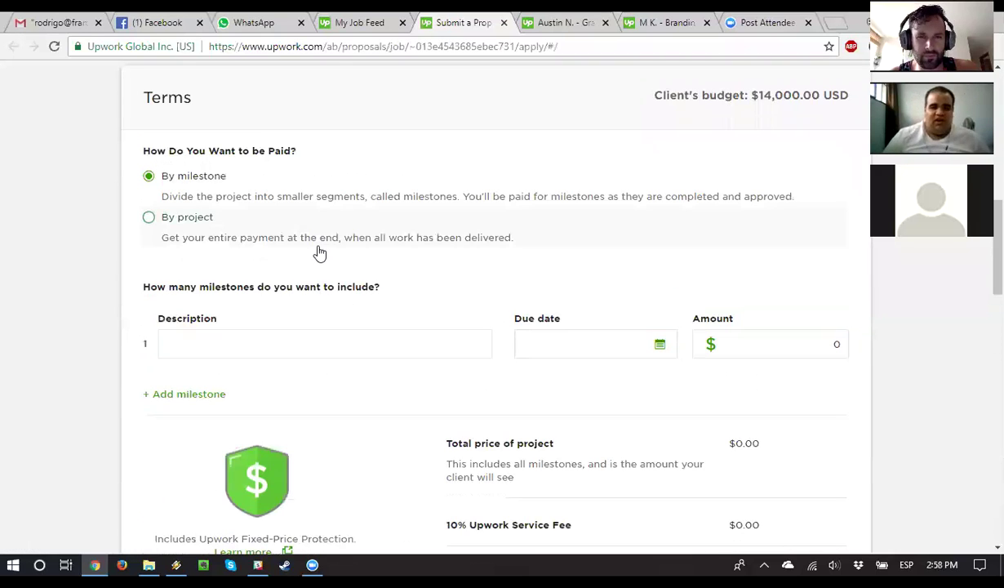
click(446, 333)
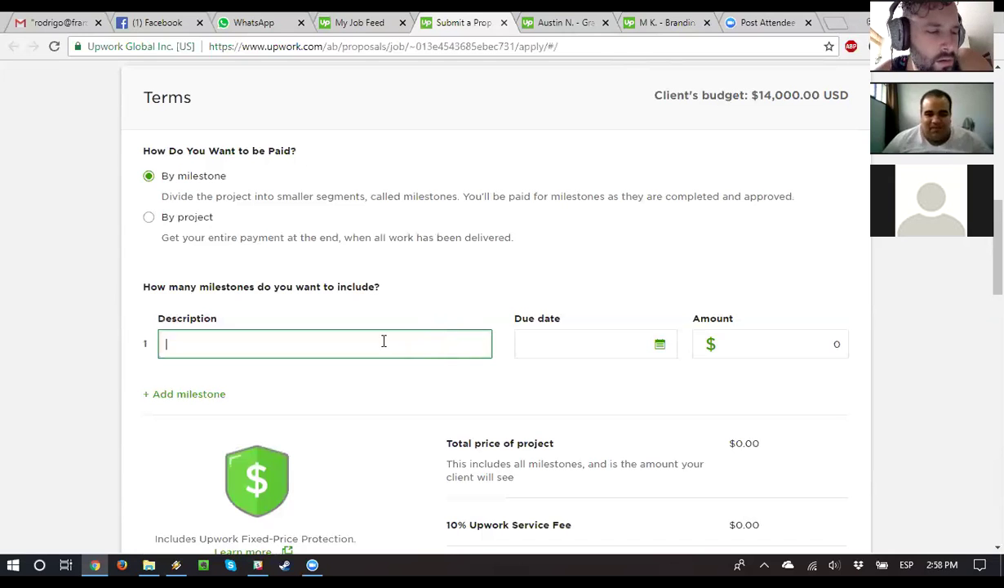
- Paste the prepared proposal script into the cover letter of the 2D Animation for Music Video proposal
scroll(332, 280, down, 8)
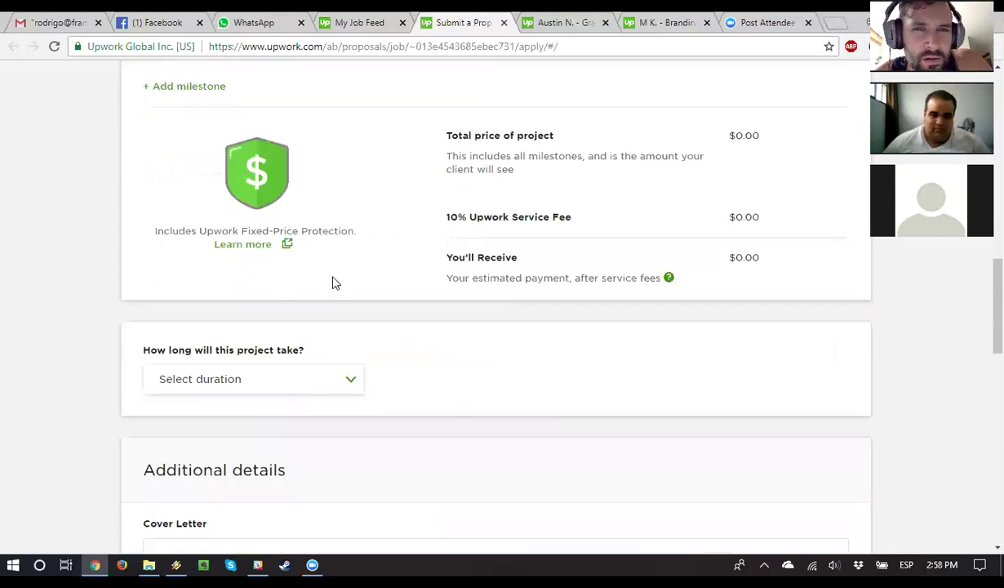
click(287, 293)
key(ctrl+v)
scroll(441, 291, up, 12)
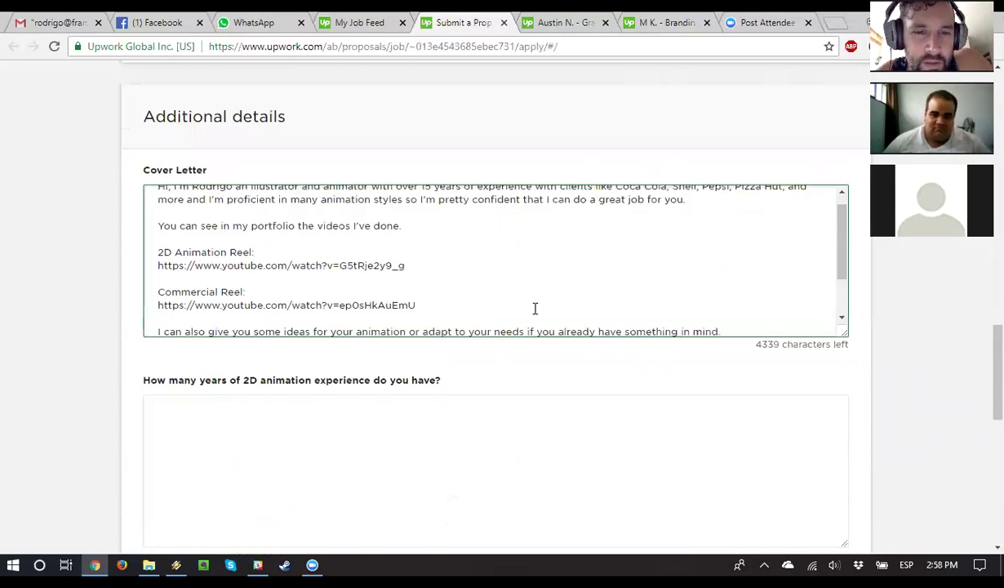
- Open the Upwork messages and read the client conversation about video editing metadata and color
scroll(426, 243, down, 4)
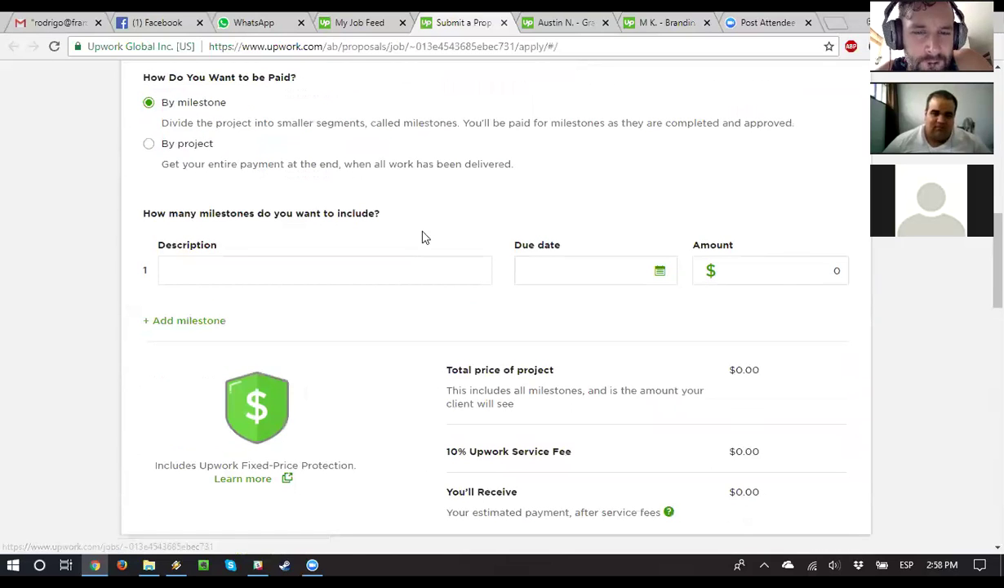
scroll(392, 225, up, 5)
scroll(367, 204, up, 4)
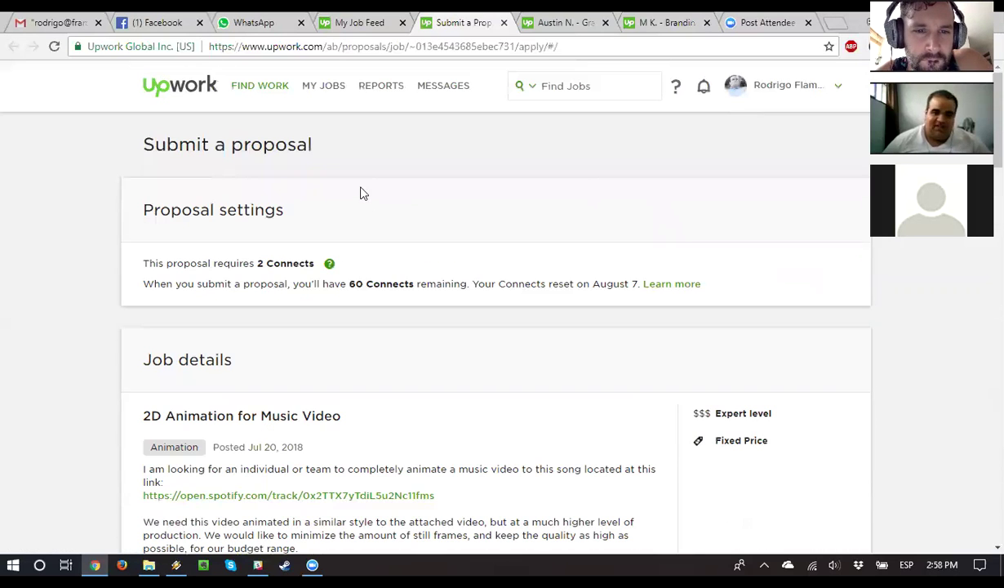
right_click(418, 95)
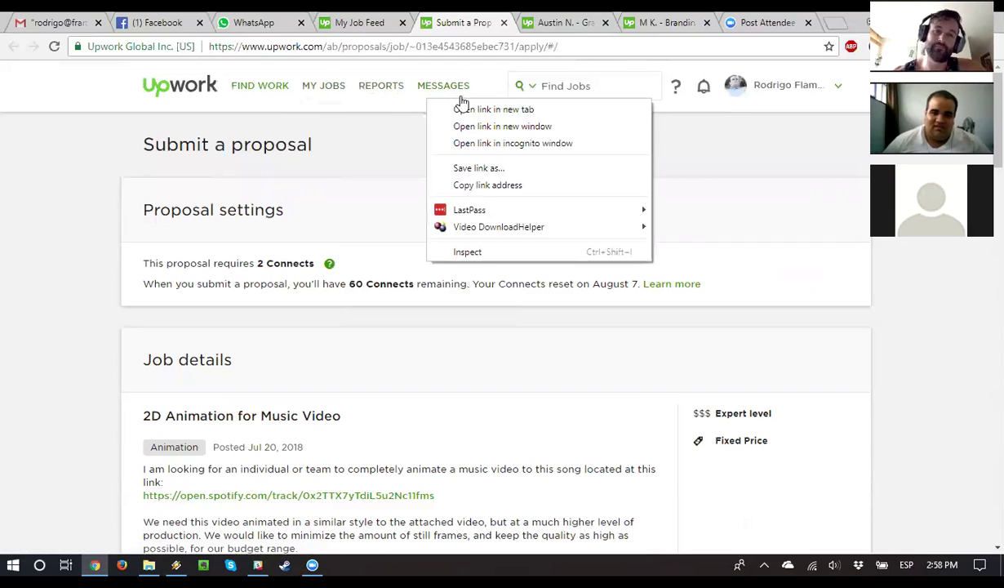
click(462, 103)
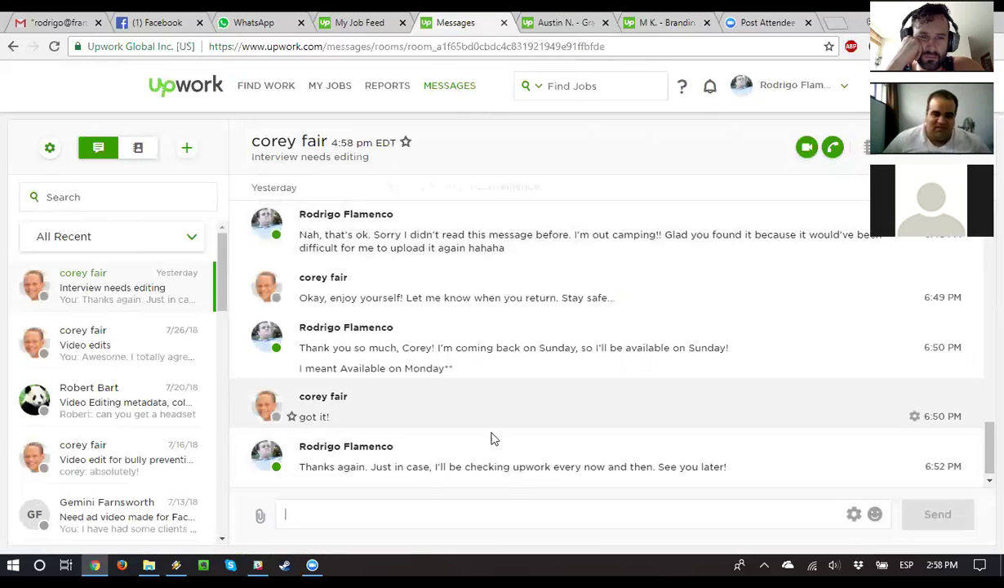
click(101, 339)
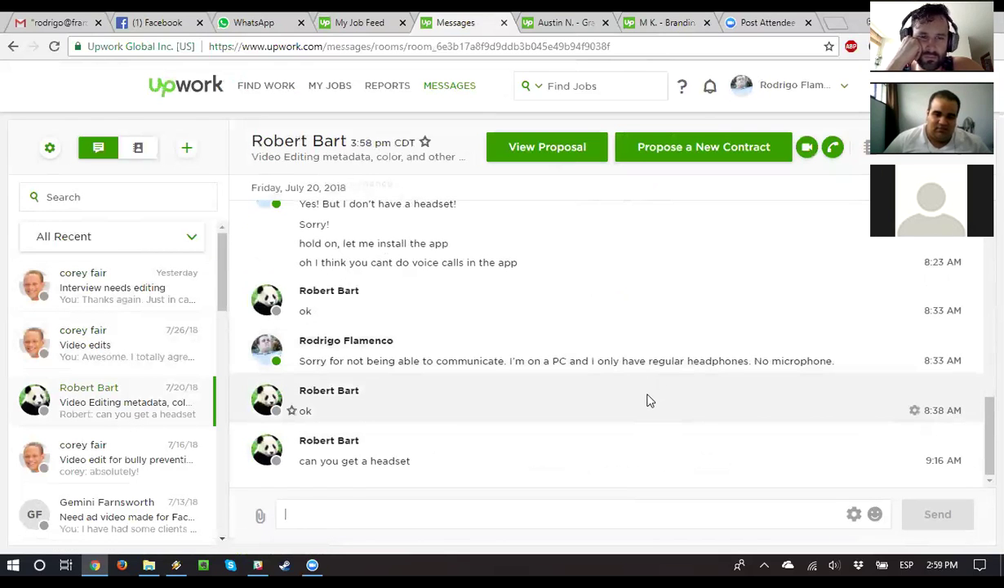
scroll(645, 398, up, 10)
scroll(633, 400, down, 5)
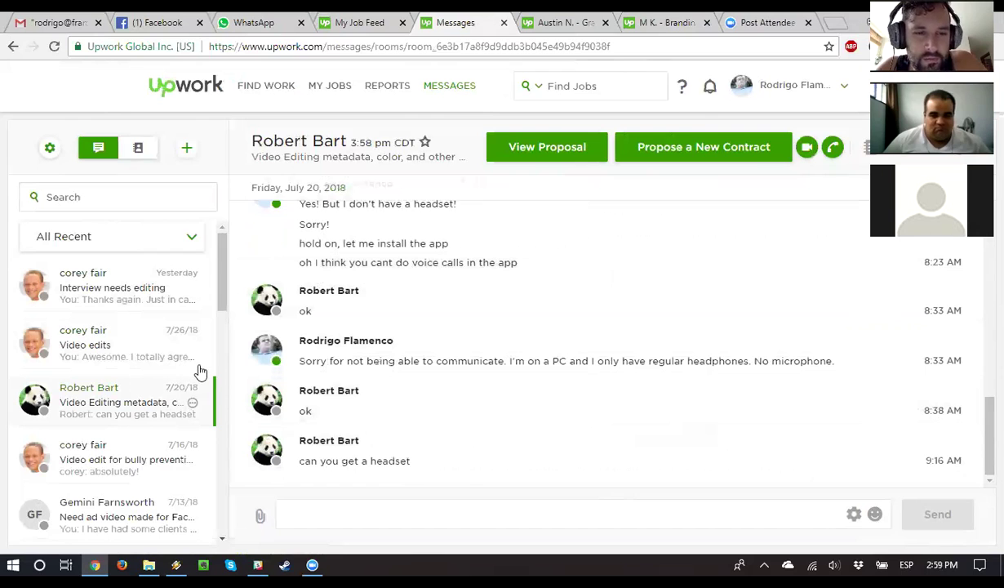
- Look through the list of recent client conversations down to the older ones and back to the newest
scroll(204, 367, down, 10)
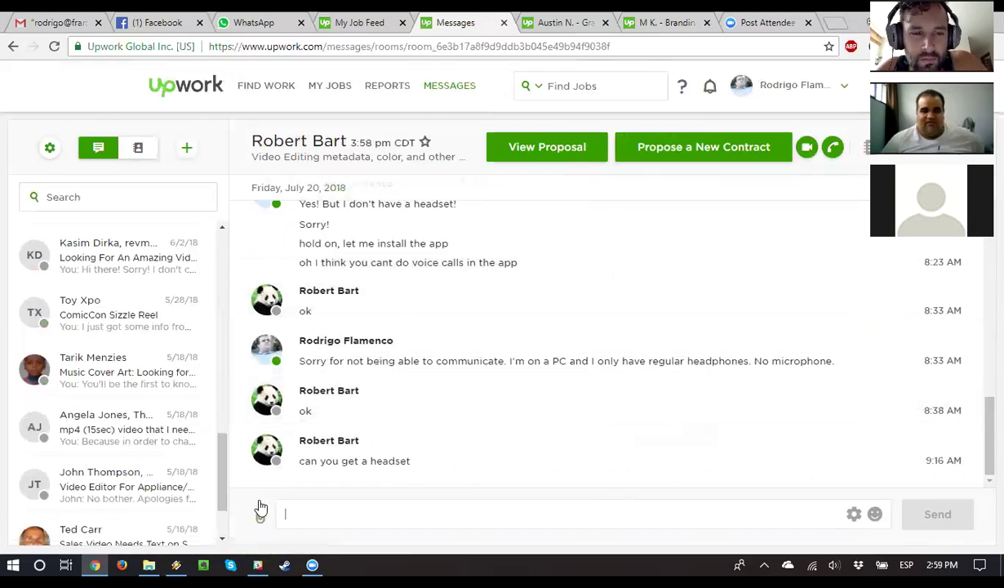
scroll(229, 490, down, 1)
scroll(224, 511, down, 1)
scroll(212, 478, up, 15)
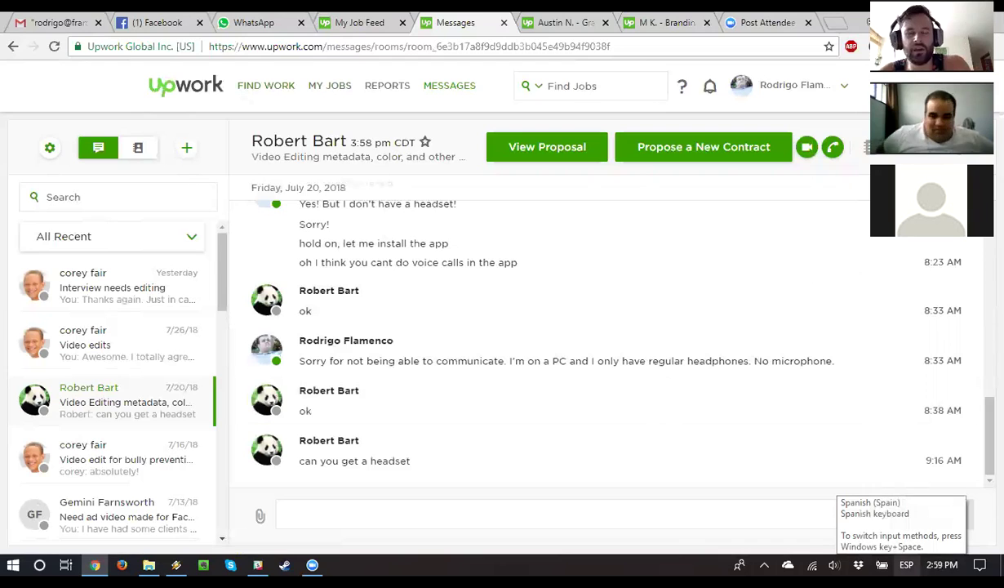
- Go back to the start of the conversation with the phone number request and check the account menu
click(842, 87)
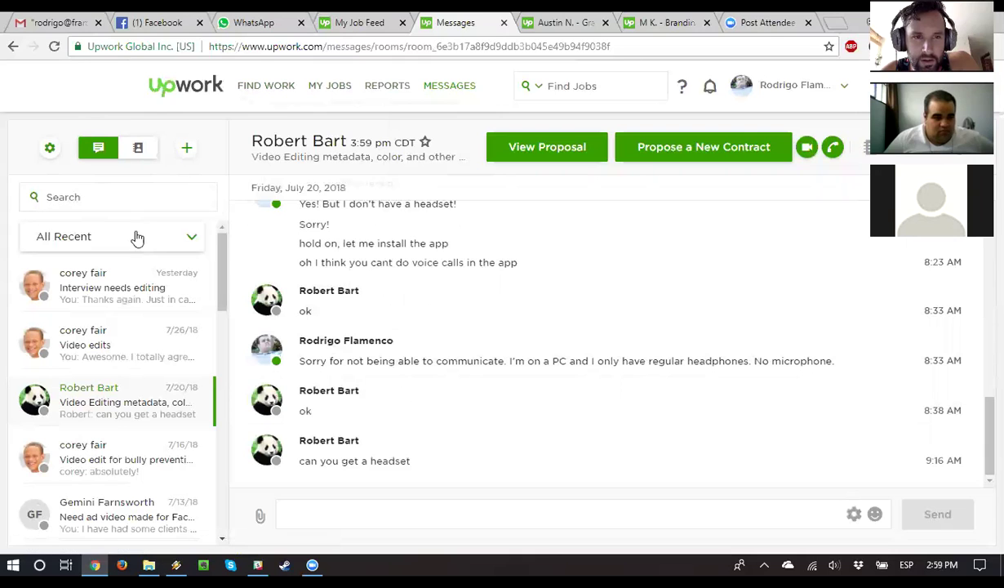
scroll(336, 325, up, 10)
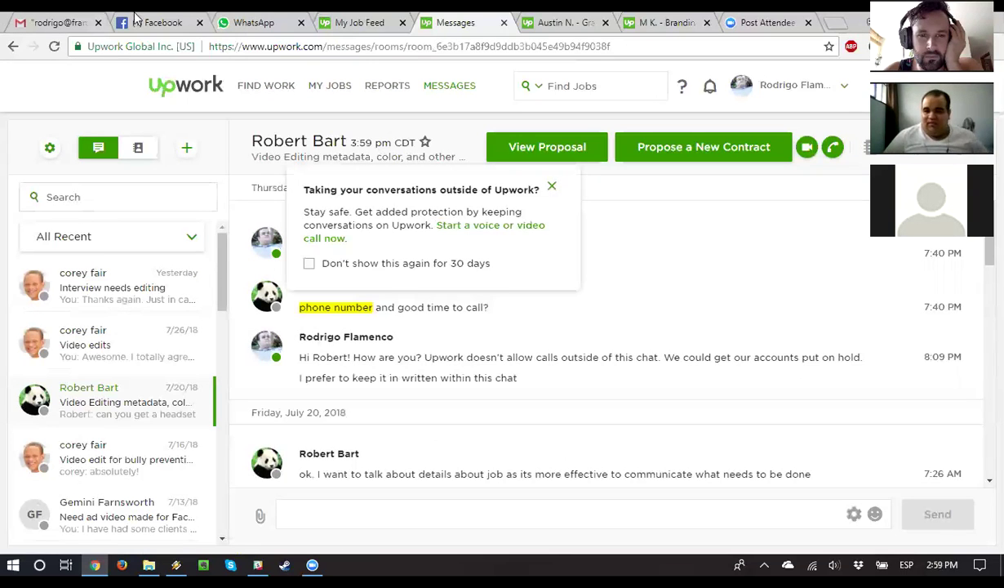
click(758, 94)
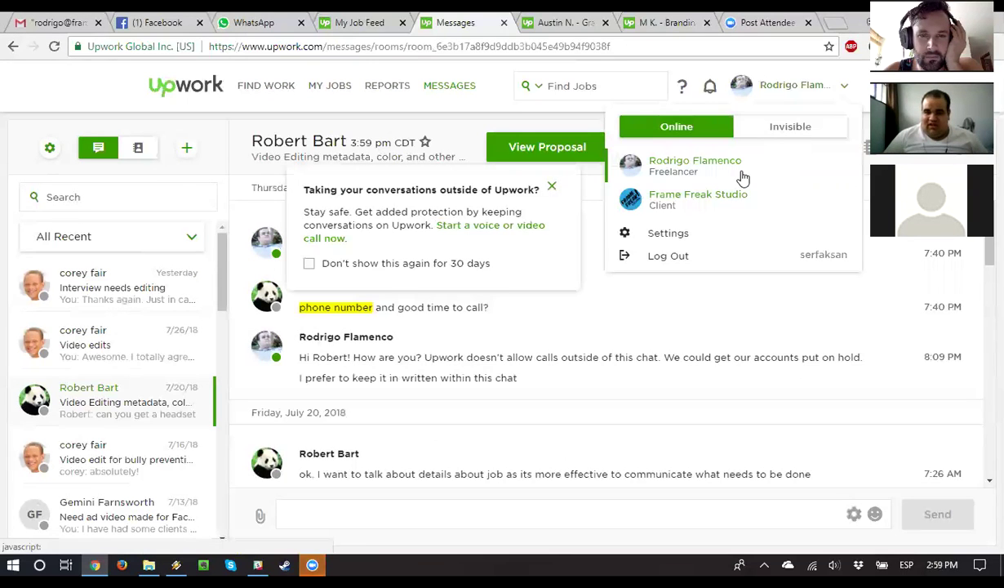
click(104, 93)
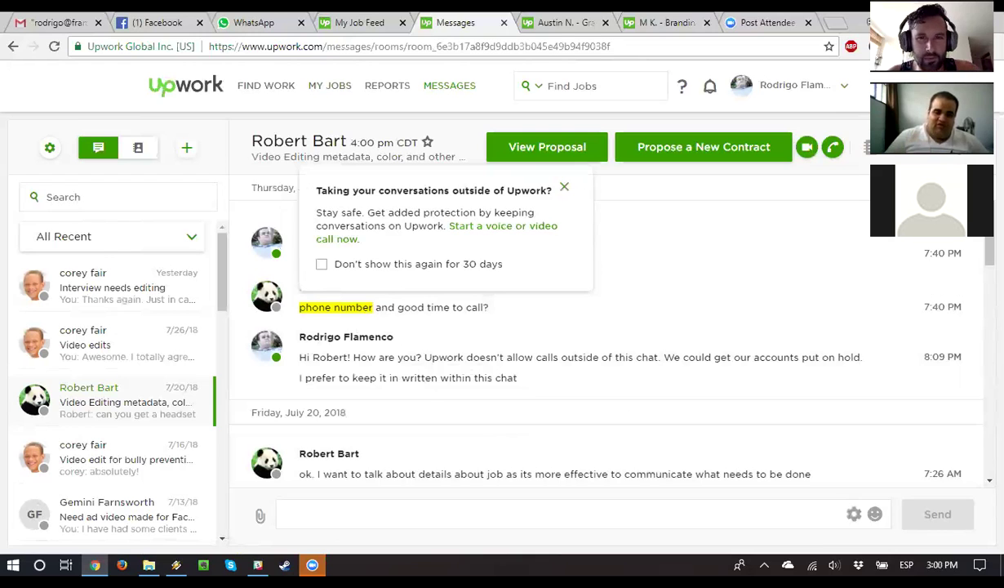
- Dismiss the notice about taking conversations outside of Upwork and go to the latest messages in the conversation
click(564, 186)
mouse_move(360, 311)
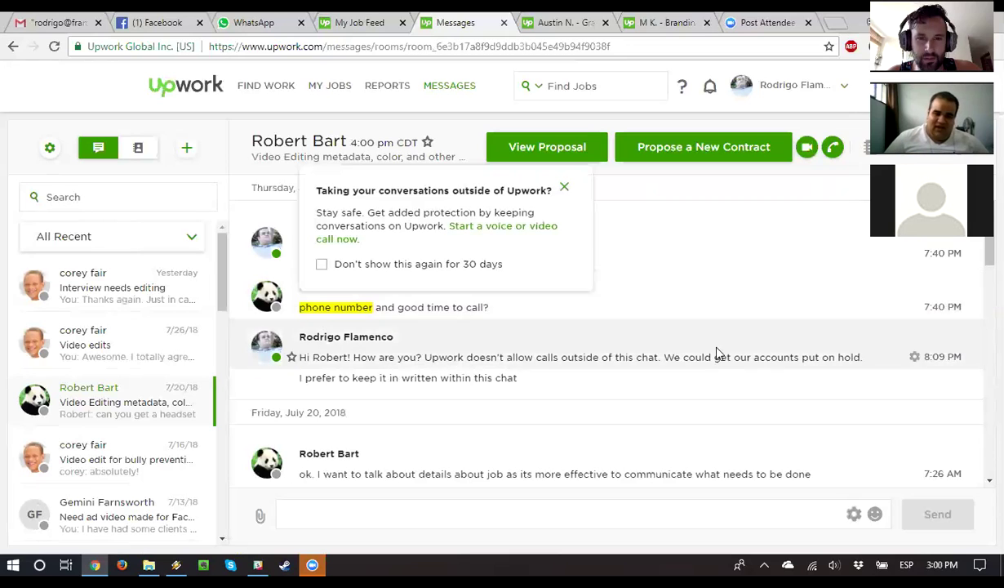
click(564, 187)
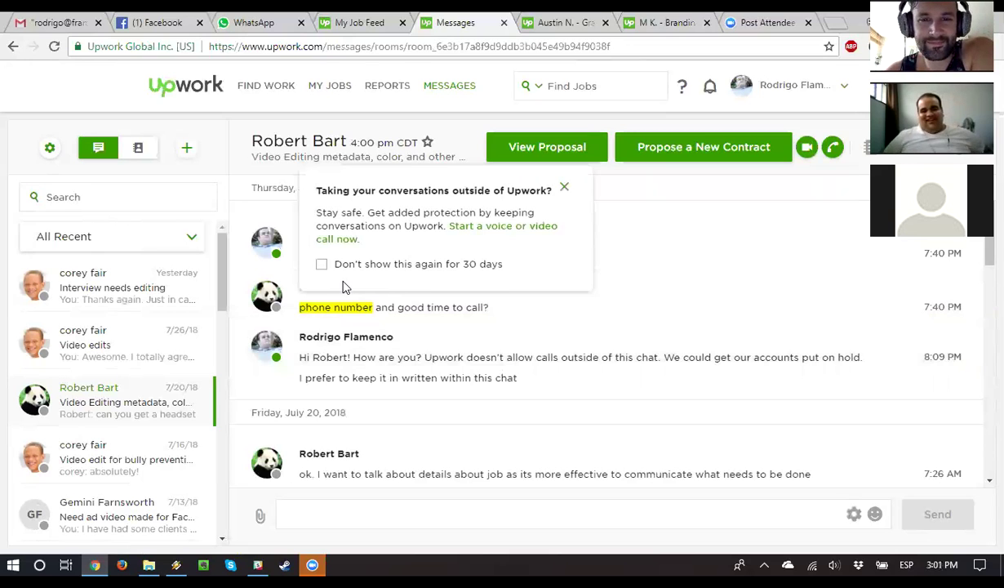
click(565, 187)
scroll(457, 318, down, 10)
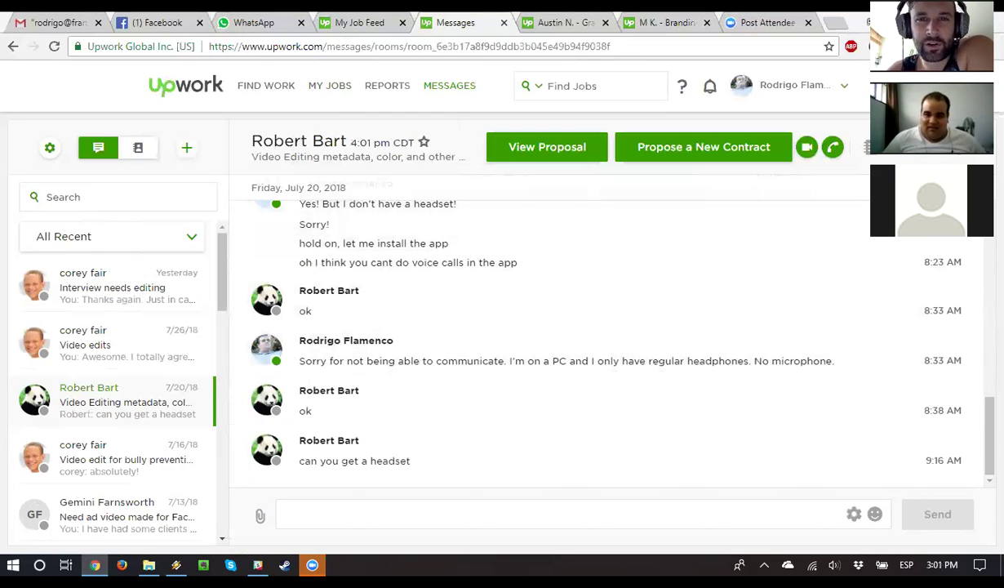
- Return to the job feed and start a new proposal for the 2D Animation for Music Video job
key(ctrl+Tab)
key(ctrl+Tab)
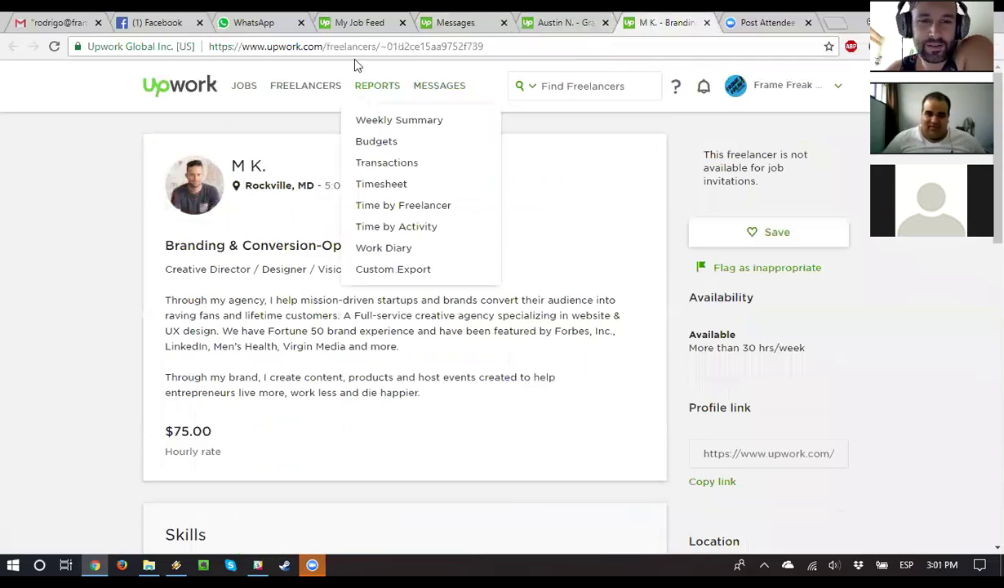
click(347, 22)
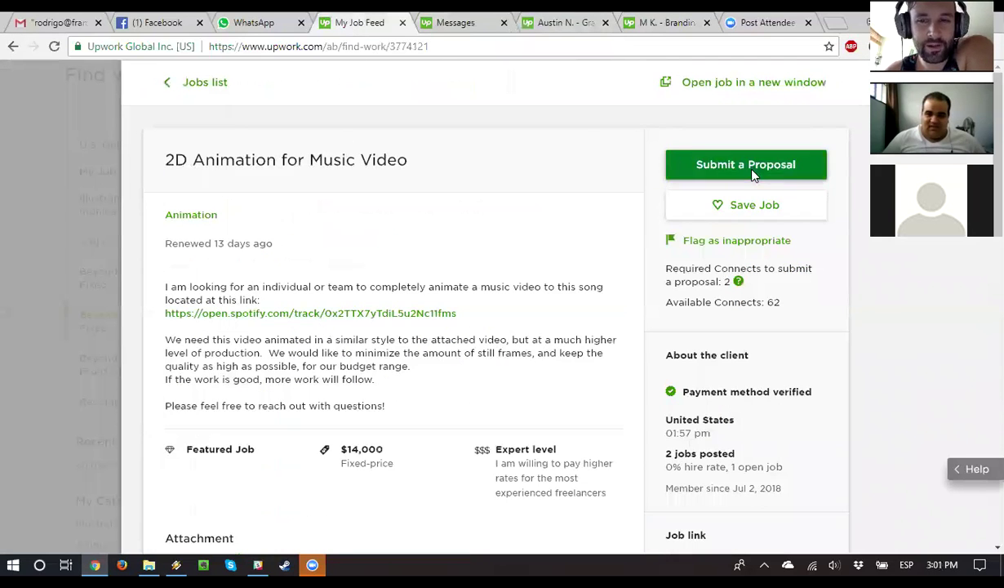
click(812, 171)
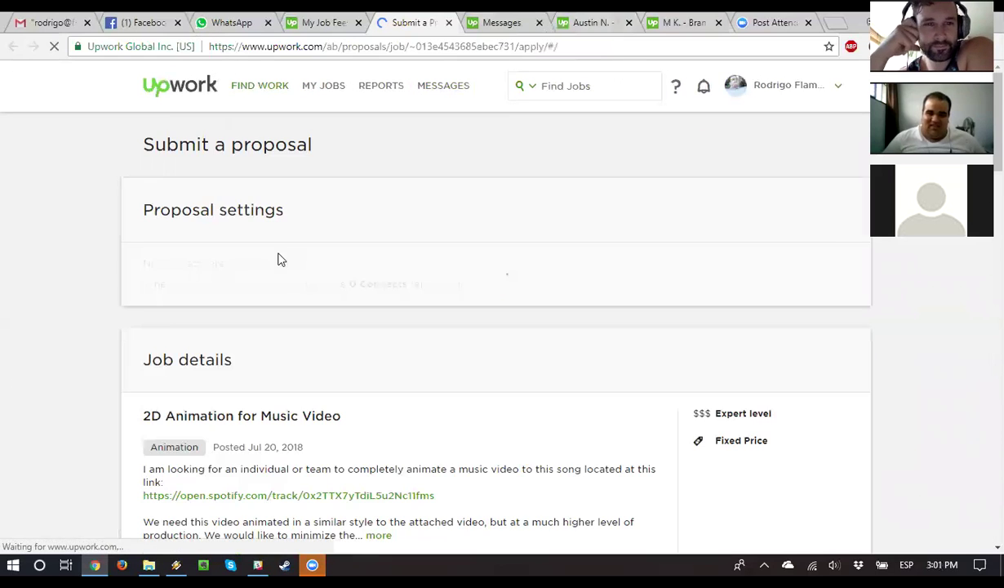
- Look over the new proposal form from the proposal settings and job details to the milestone terms
scroll(346, 371, down, 4)
scroll(334, 322, down, 4)
click(316, 287)
click(838, 154)
click(545, 282)
scroll(533, 291, up, 1)
scroll(533, 291, up, 7)
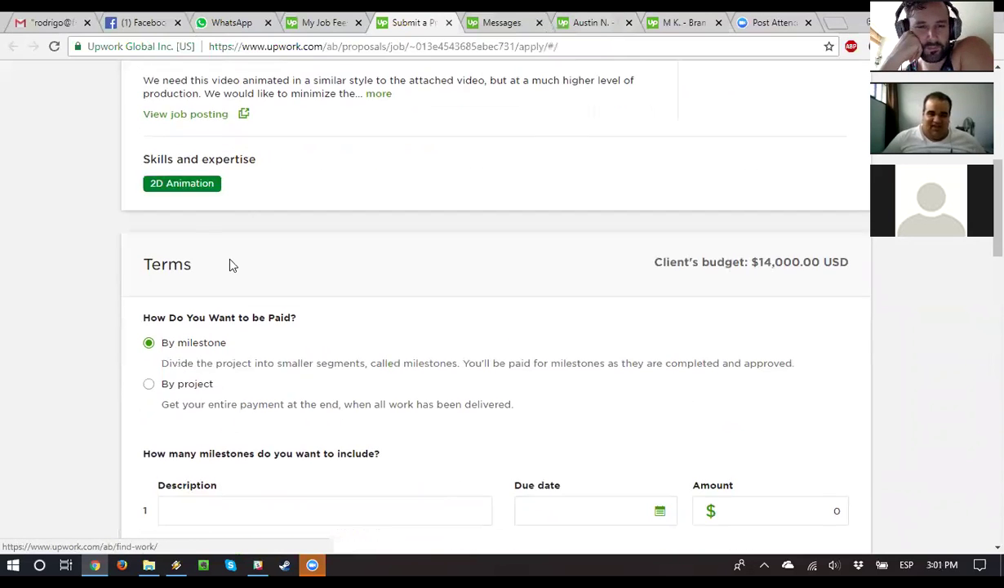
scroll(329, 316, down, 2)
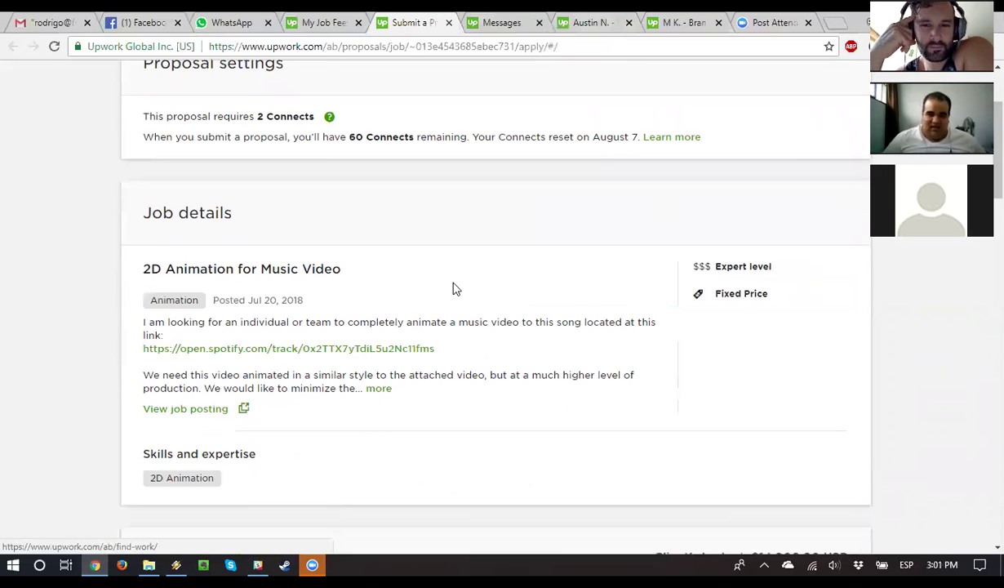
scroll(419, 321, down, 7)
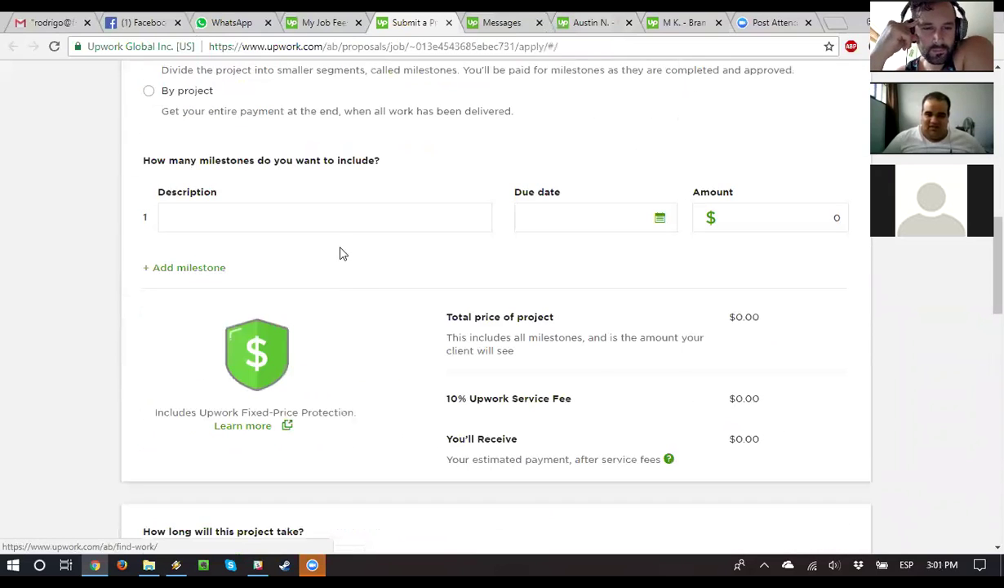
- Set the first milestone's amount to $14,000, matching the client's budget
click(274, 209)
click(725, 155)
click(767, 218)
text(140000)
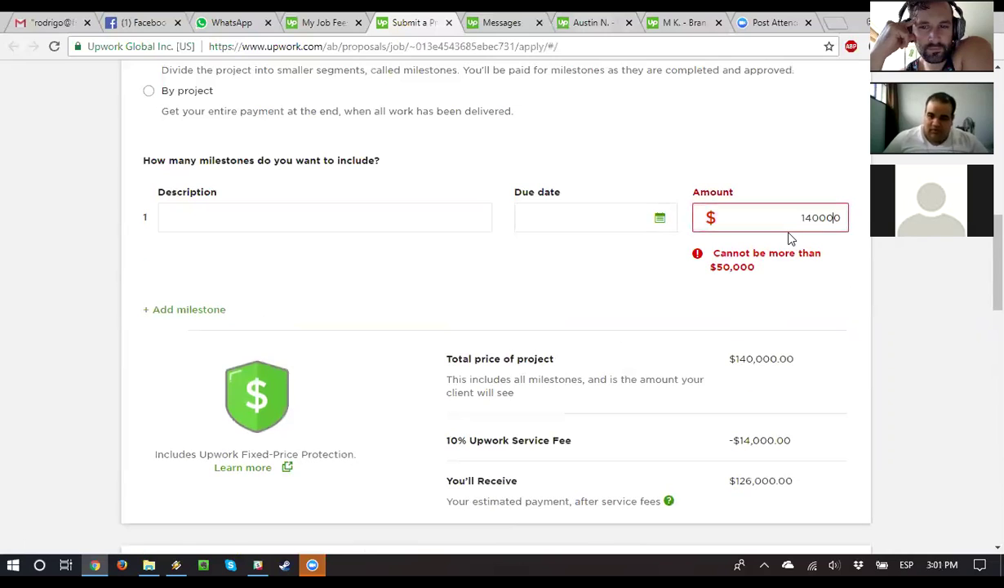
key(BackSpace)
- Enter "project" as the first milestone's description
click(361, 217)
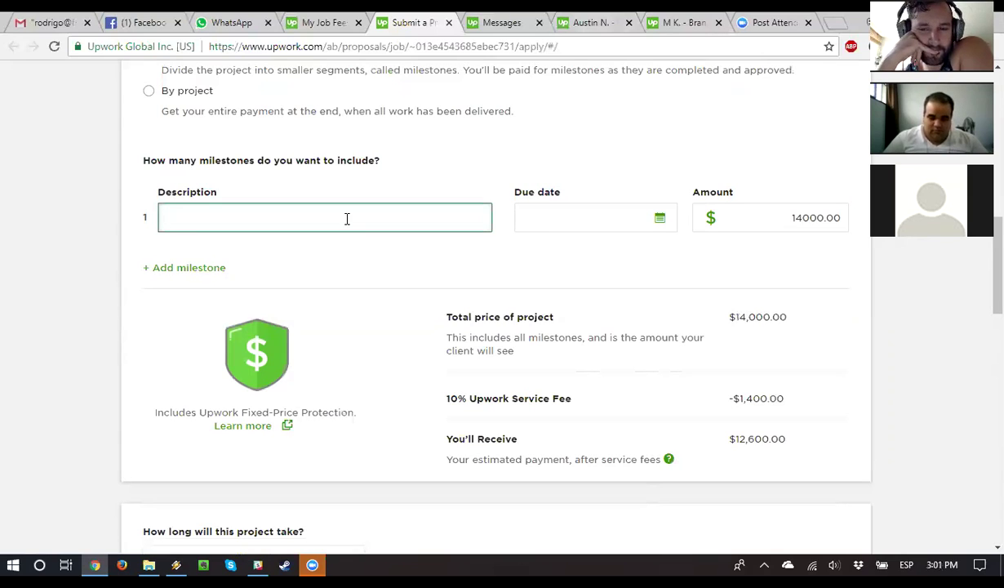
text(proje)
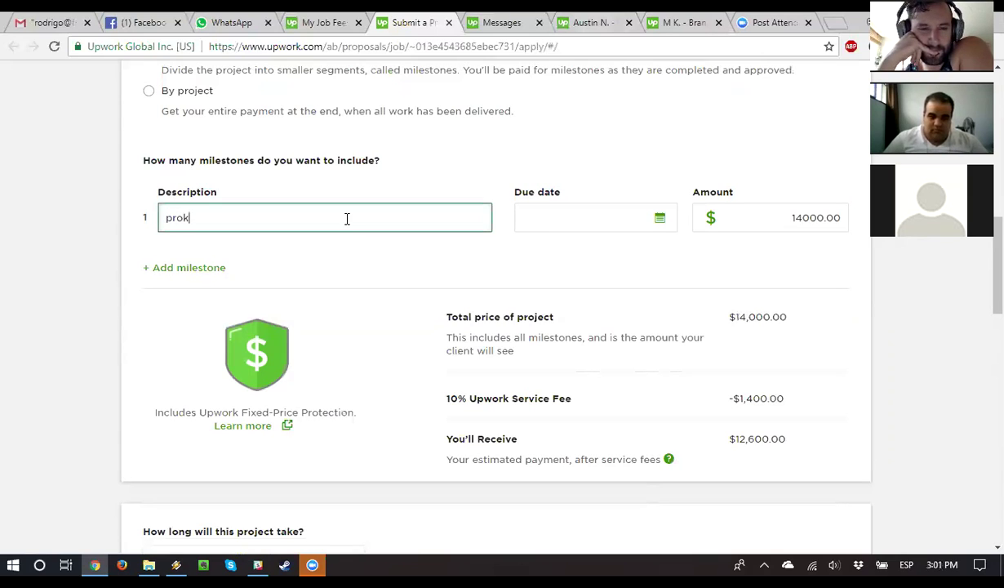
key(BackSpace)
key(BackSpace)
text(ject)
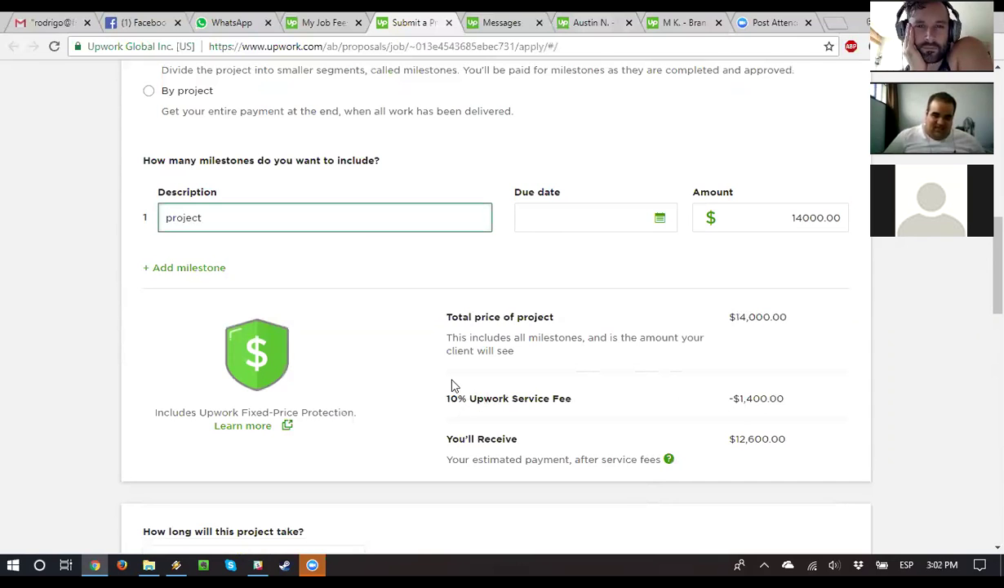
- Set the first milestone's amount to $450 and review the service fee and estimated payment
click(782, 208)
key(ctrl+a)
text(450)
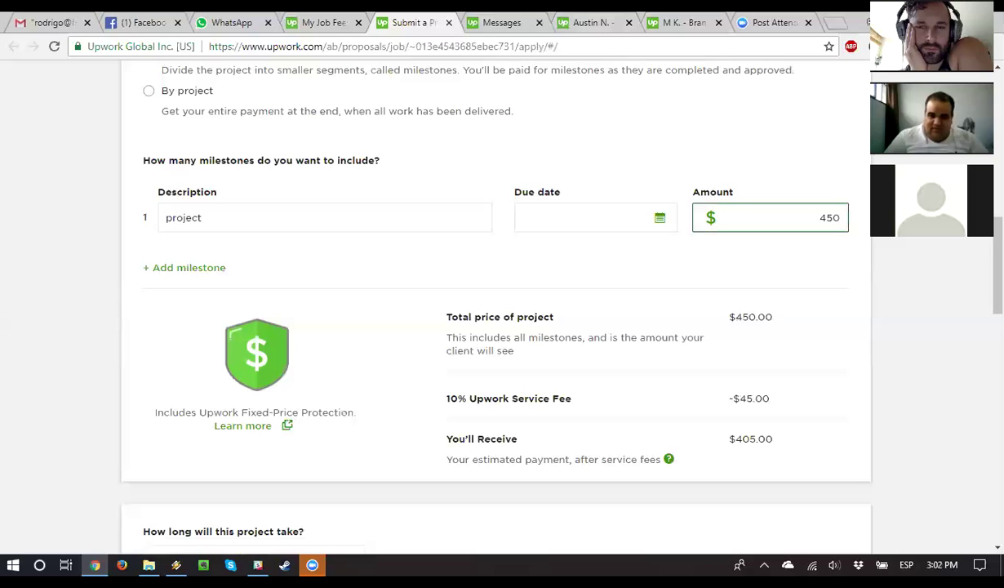
drag(808, 438, 786, 428)
click(805, 439)
scroll(563, 408, down, 3)
scroll(555, 412, up, 2)
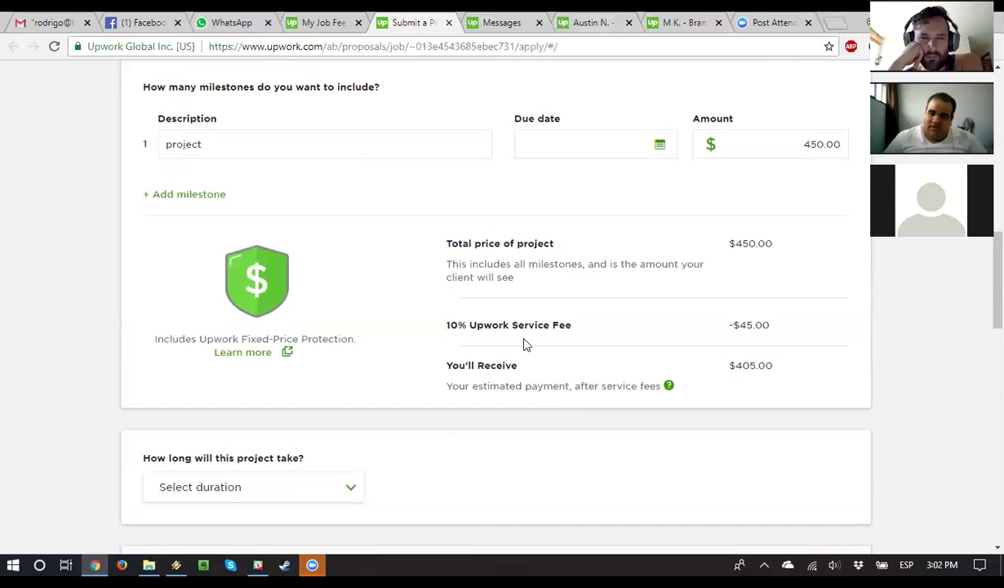
scroll(511, 336, down, 3)
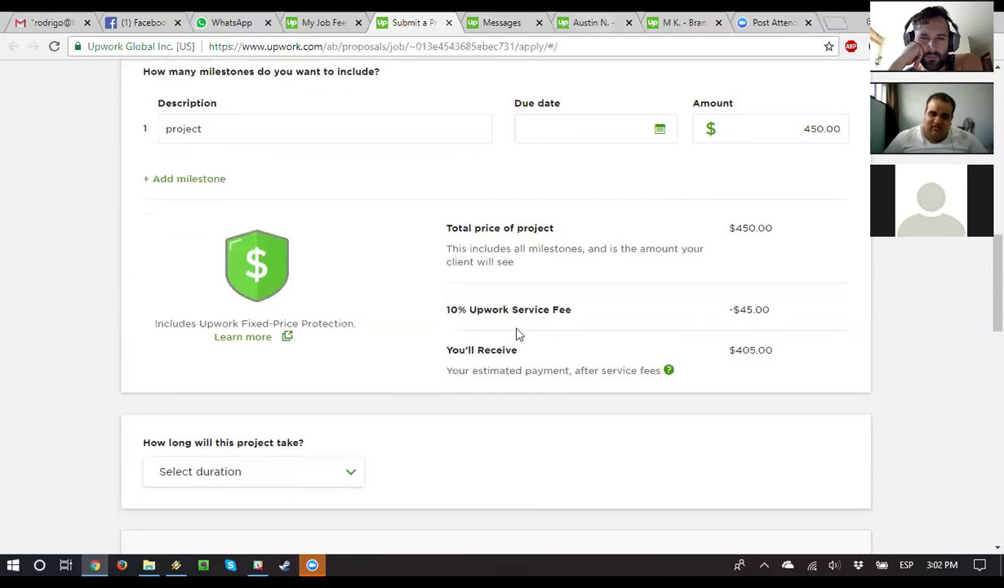
scroll(41, 122, up, 15)
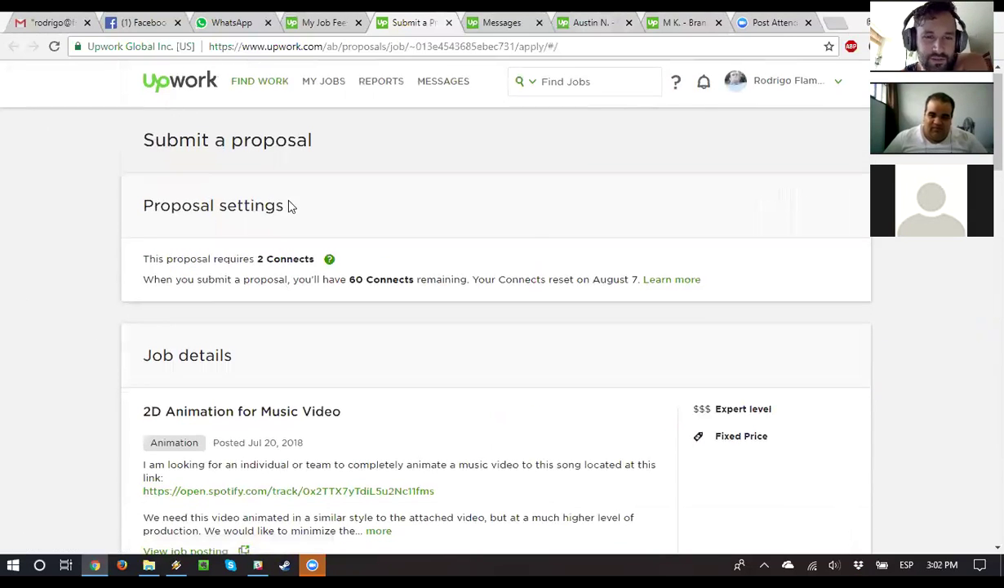
- Leave the music video proposal and return from that job's details to the Beyond $5K Fixed jobs list
scroll(309, 166, down, 6)
scroll(690, 337, down, 3)
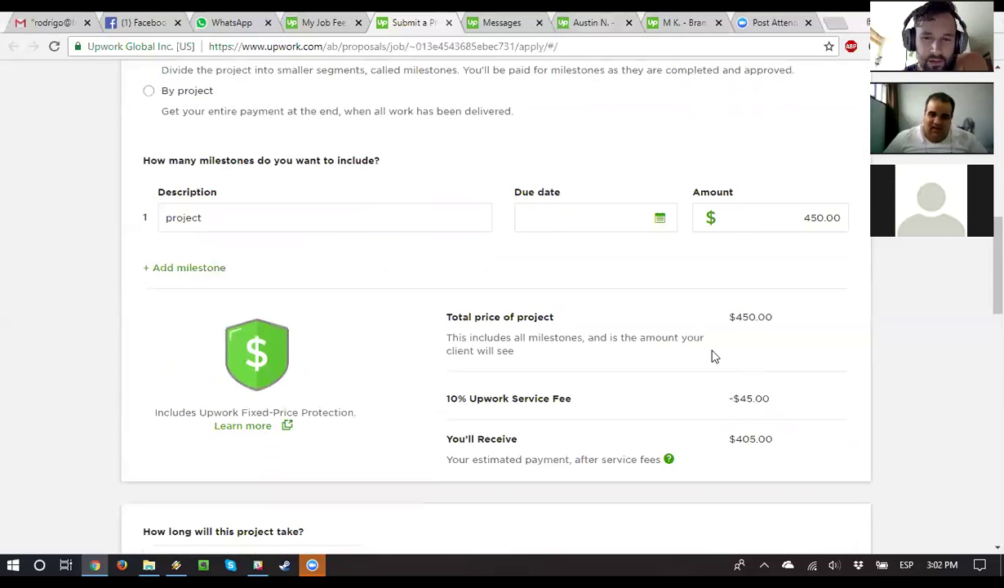
scroll(225, 257, up, 9)
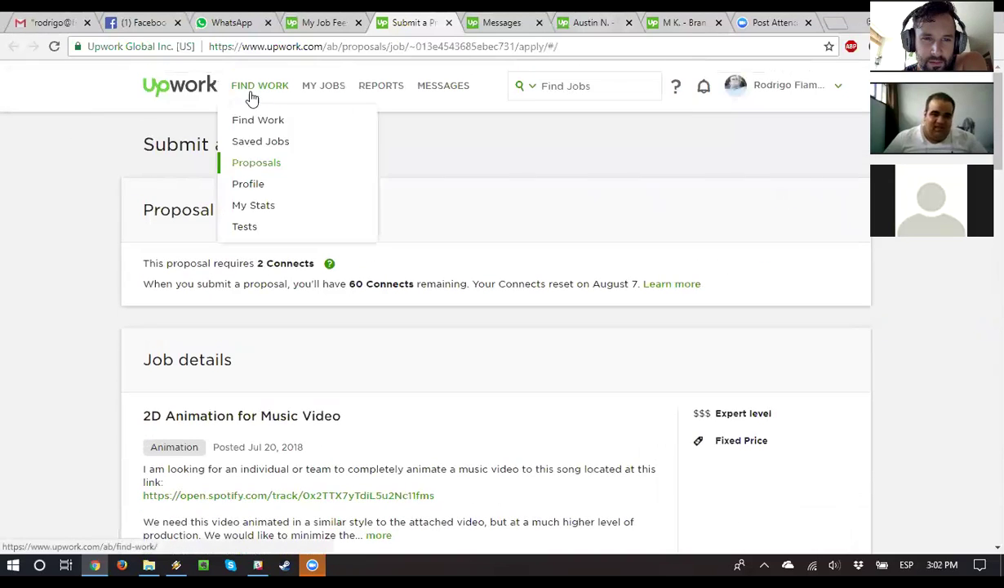
click(314, 22)
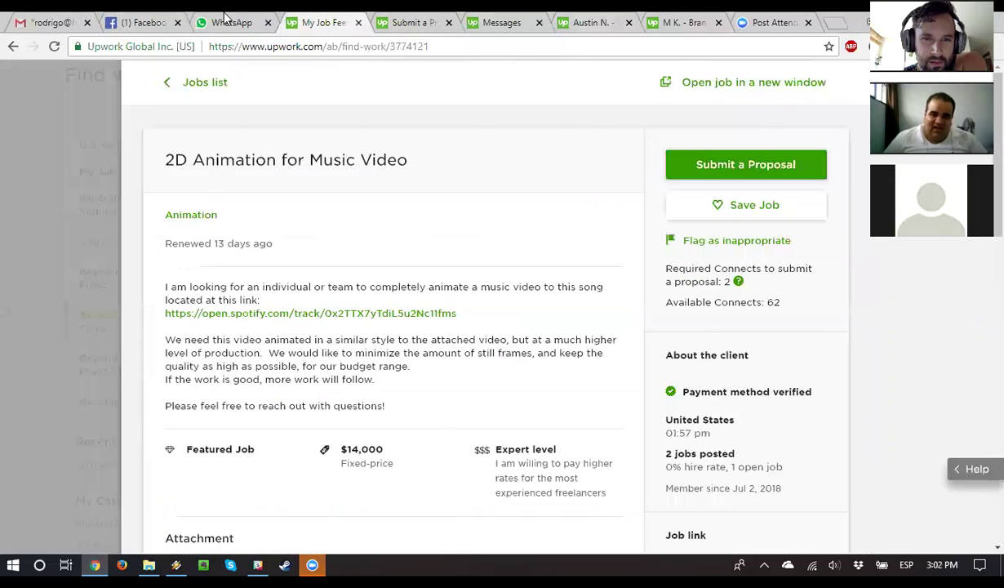
click(160, 83)
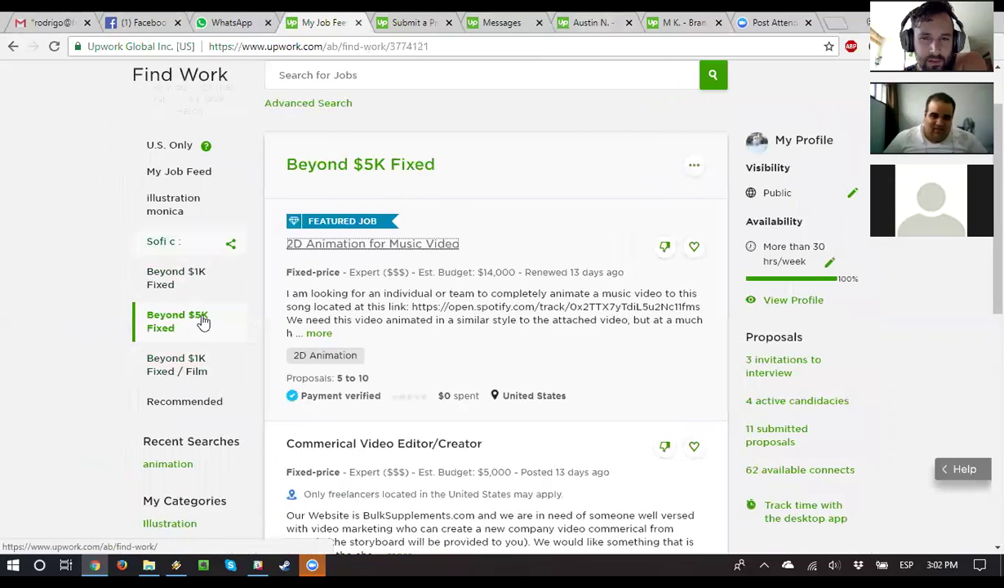
scroll(258, 262, up, 1)
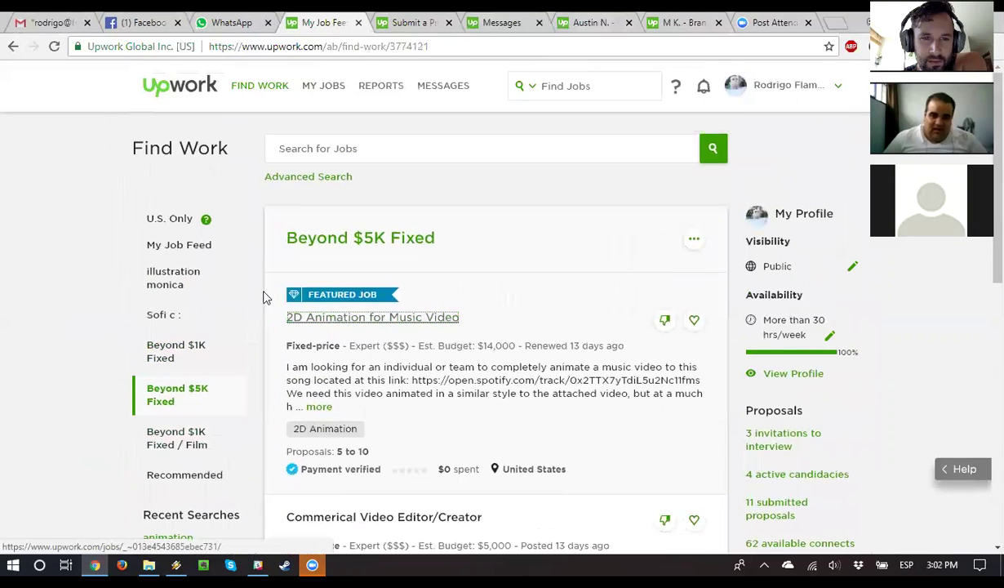
- Open the Clothing Line - Look Book job from the U.S. Only feed and start a proposal for it
click(170, 221)
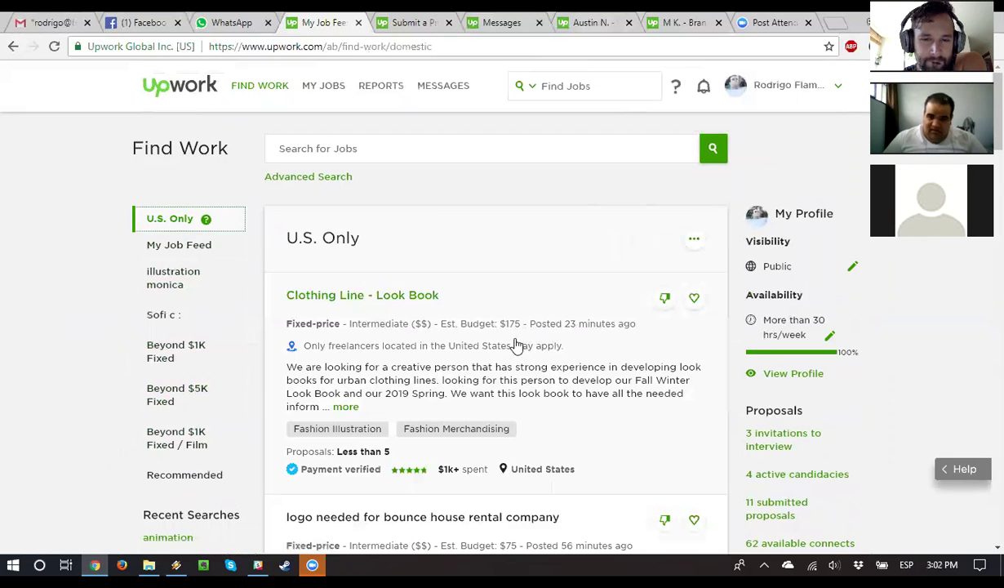
click(381, 294)
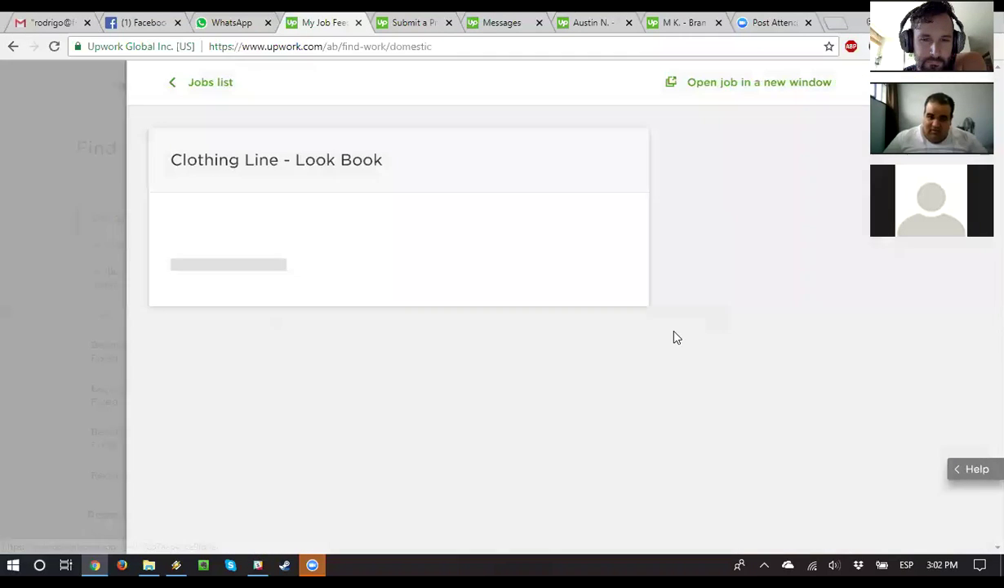
click(746, 164)
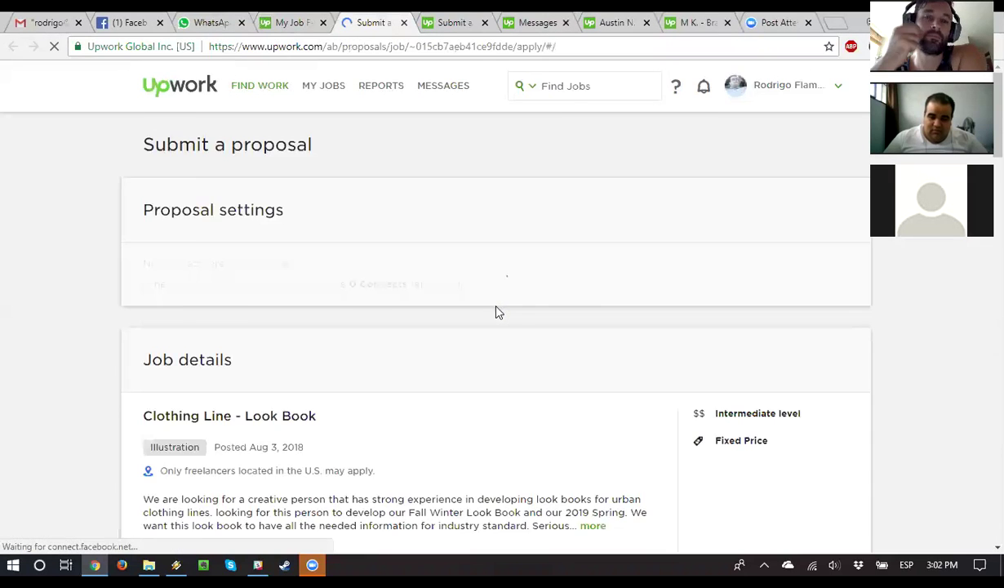
- Set the first milestone's amount to $1,500 in the look book proposal's terms
scroll(498, 311, down, 7)
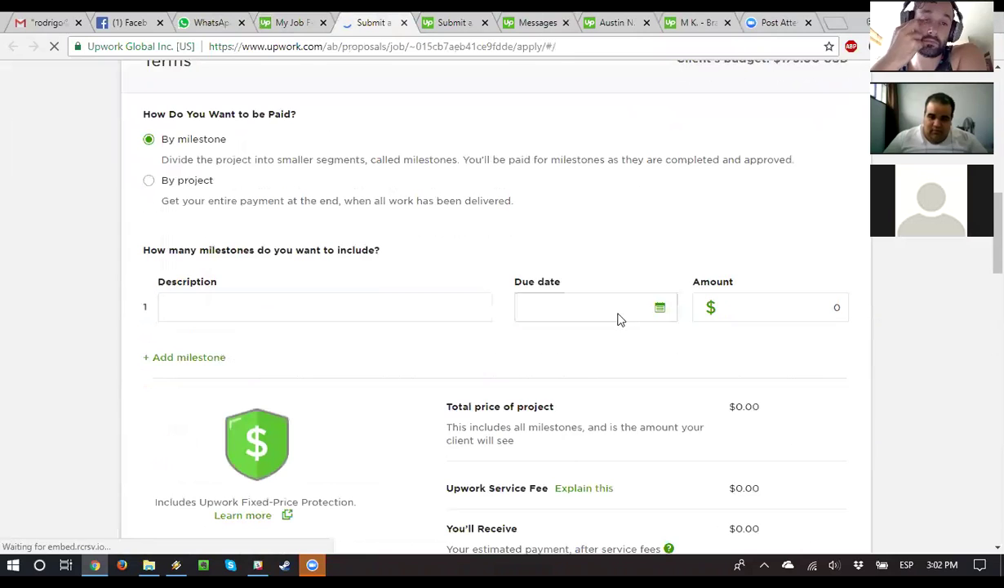
scroll(609, 312, down, 1)
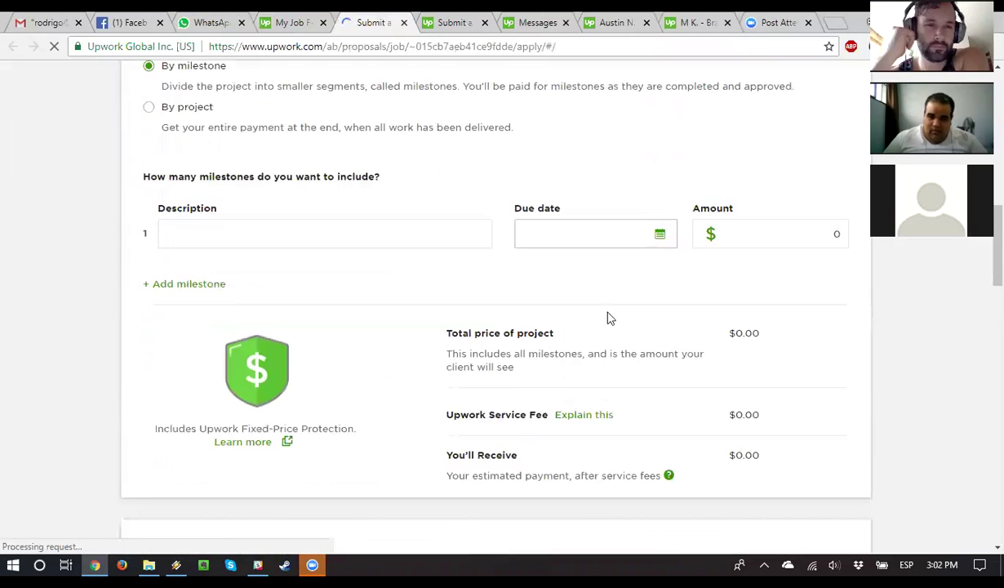
click(735, 234)
text(1500)
click(875, 406)
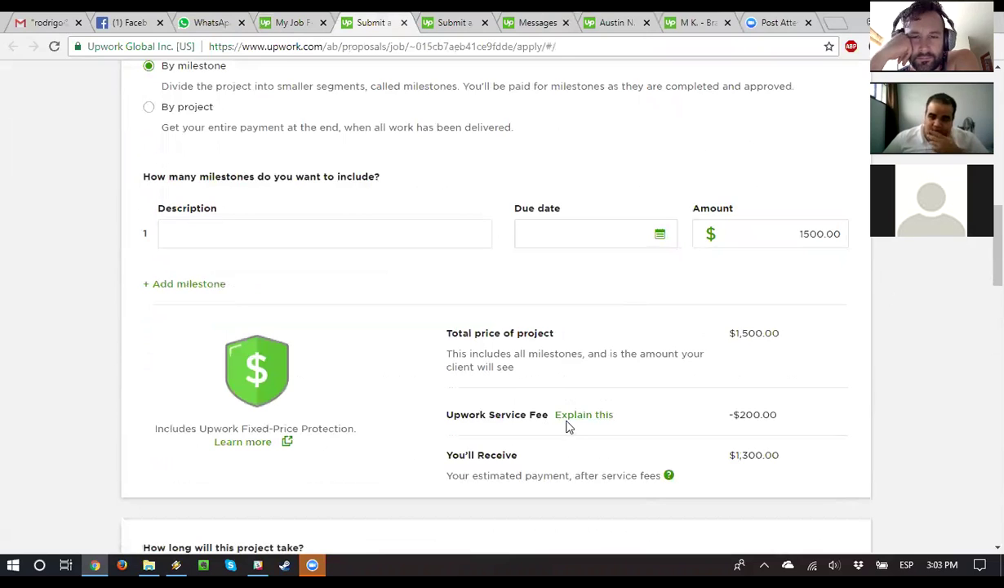
- Reduce the first milestone's amount to $150
click(831, 237)
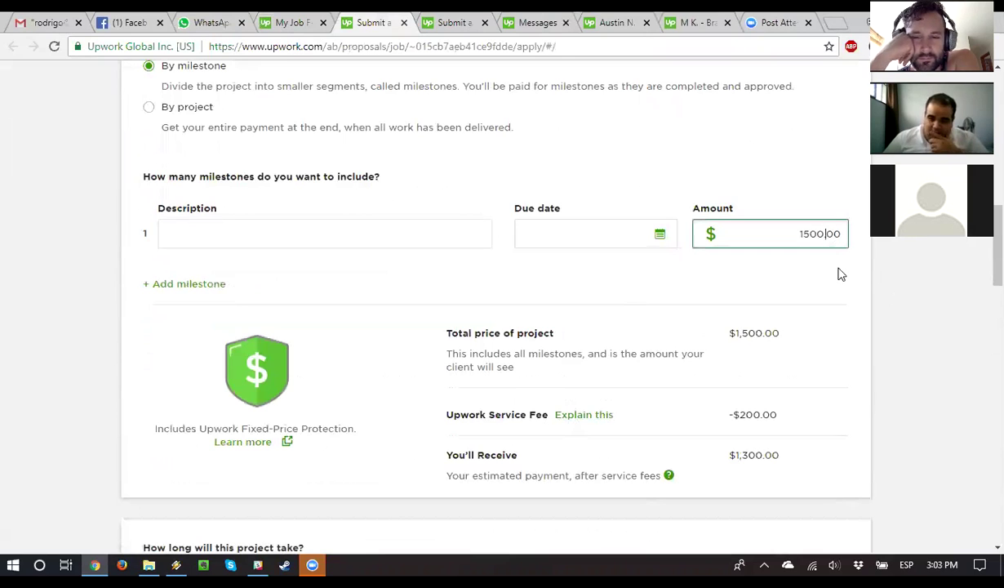
key(BackSpace)
click(841, 329)
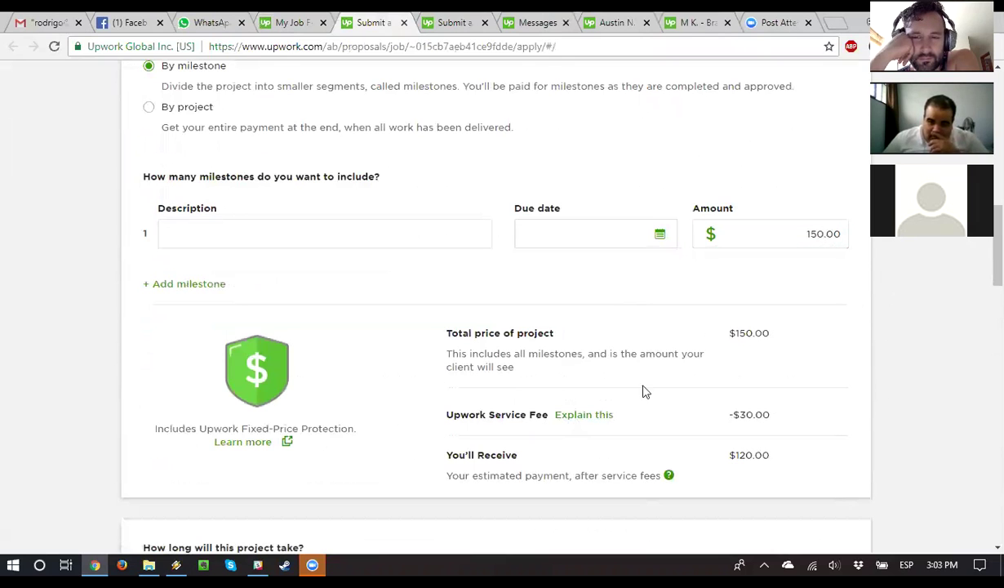
- Examine the service fee deducted from the $150 bid and read the explanation of Upwork's service fee tiers
scroll(612, 364, down, 3)
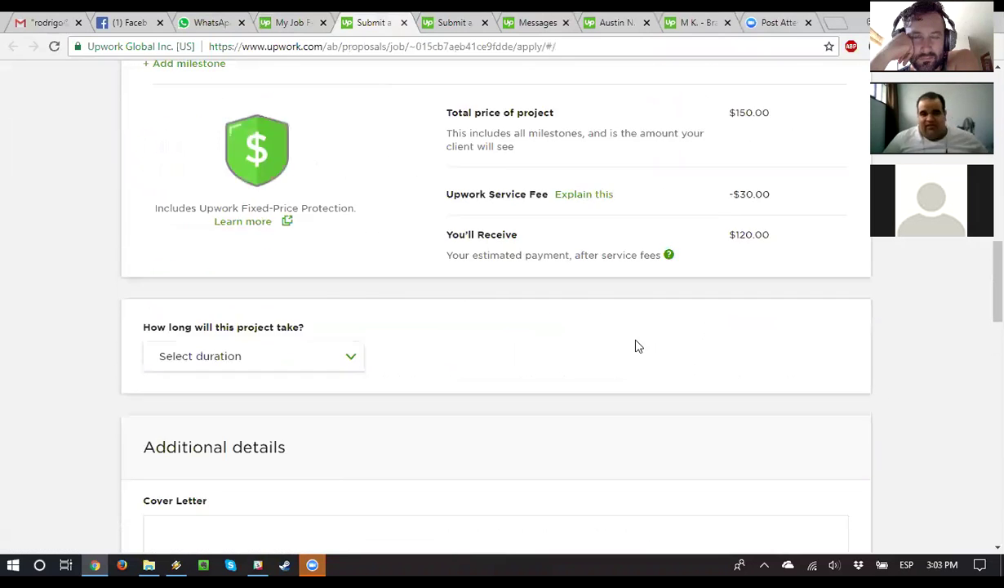
scroll(638, 346, up, 4)
click(776, 313)
scroll(763, 343, up, 3)
scroll(735, 352, down, 5)
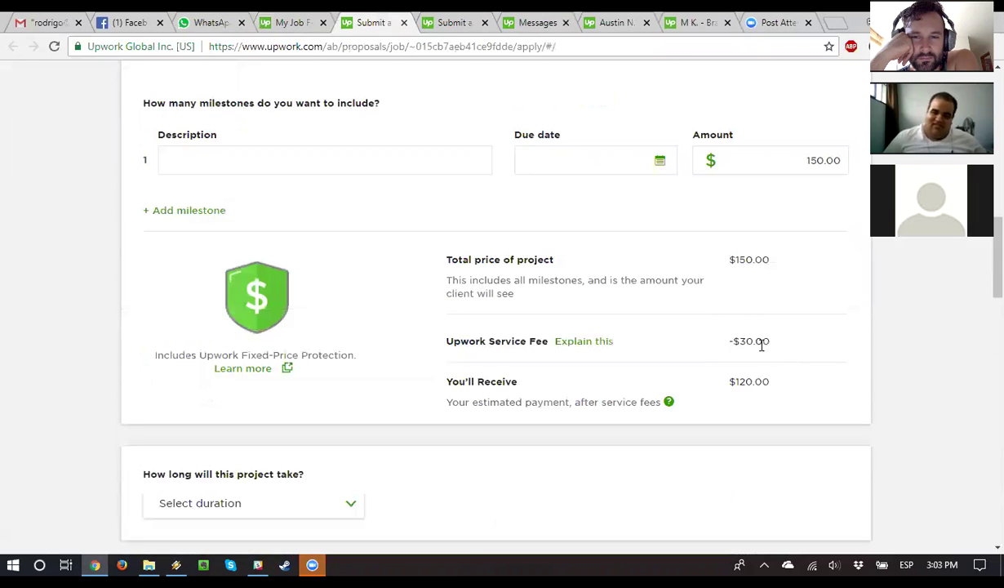
drag(761, 344, 727, 342)
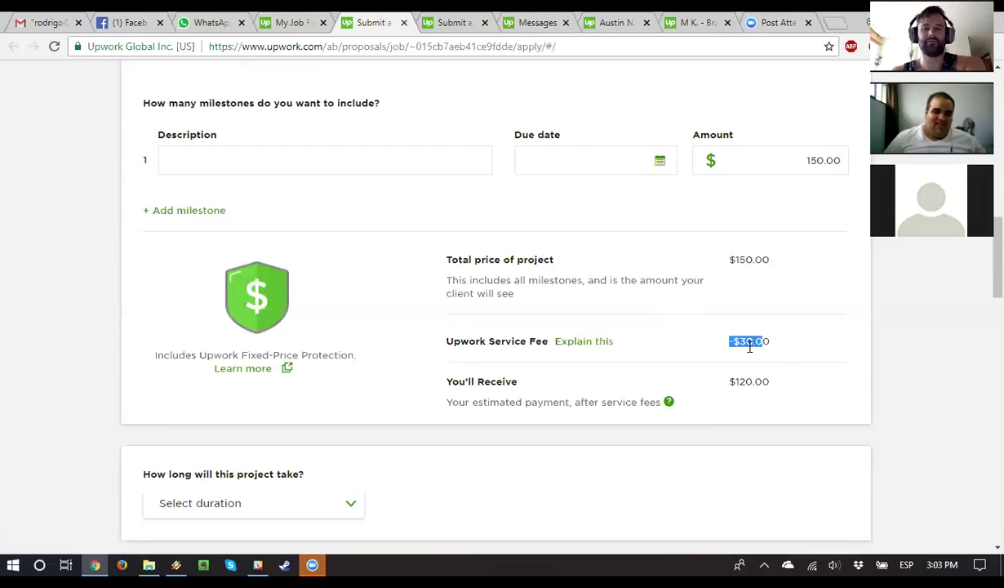
triple_click(776, 341)
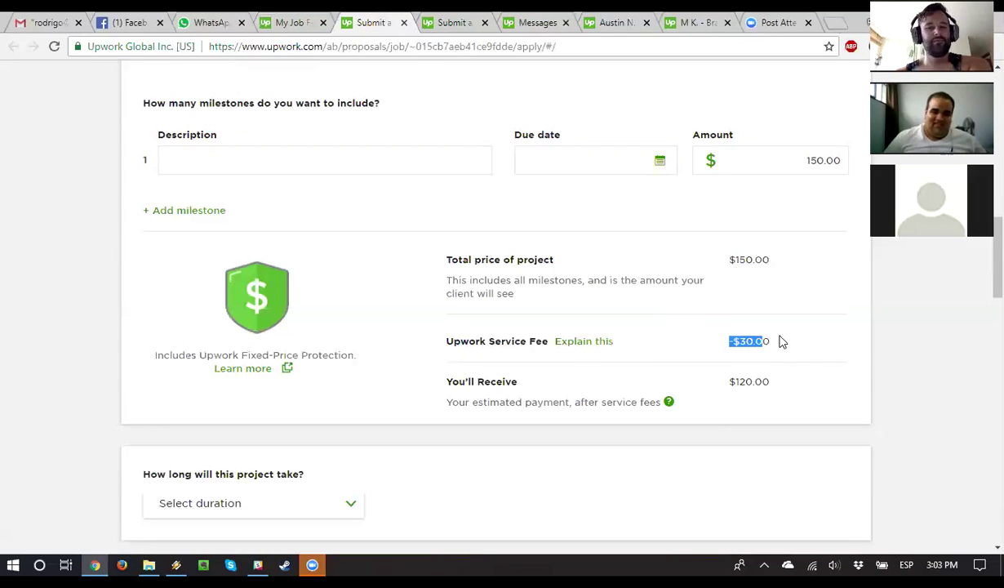
click(592, 343)
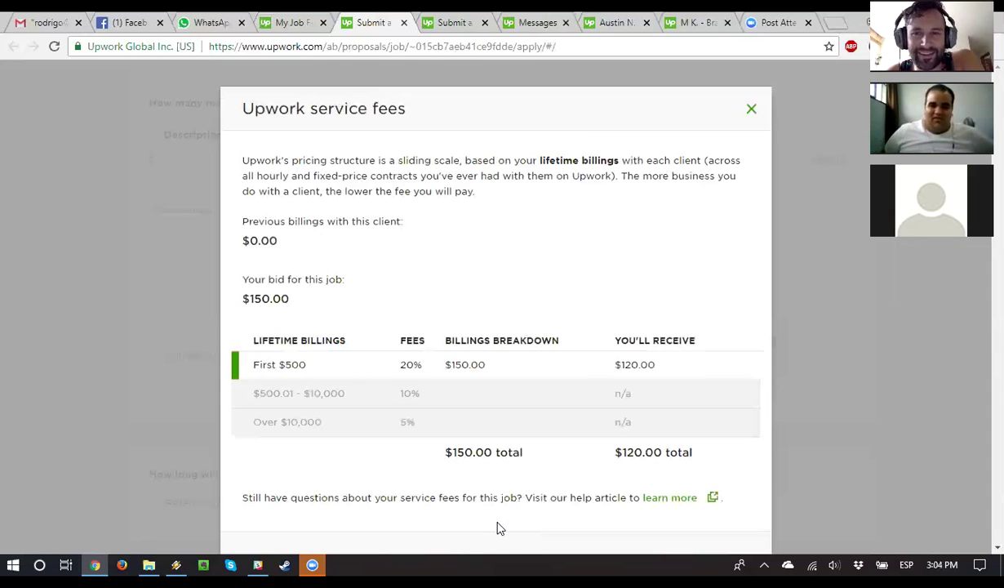
click(164, 281)
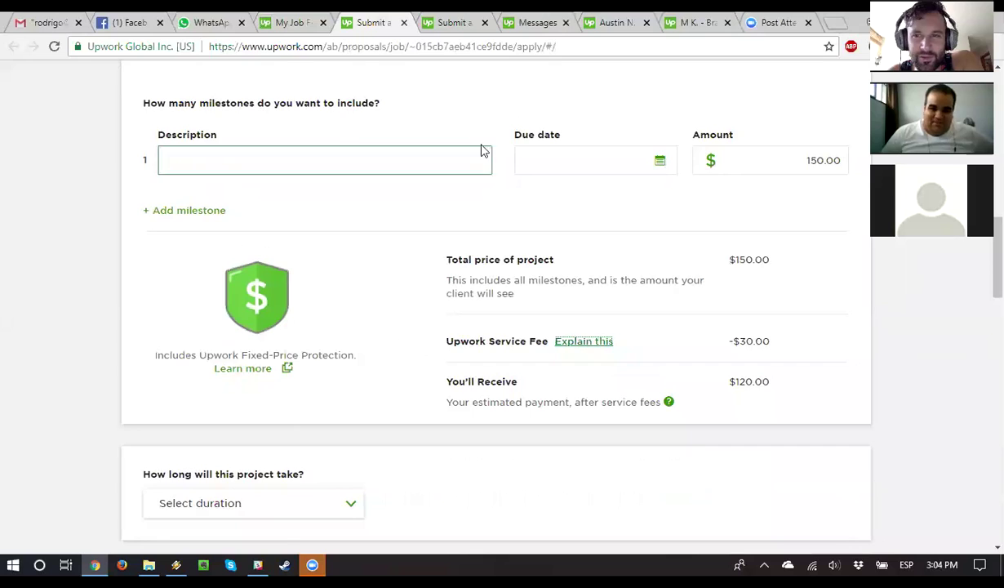
- Leave the look book proposal form and open the Upwork client messages
scroll(478, 153, up, 10)
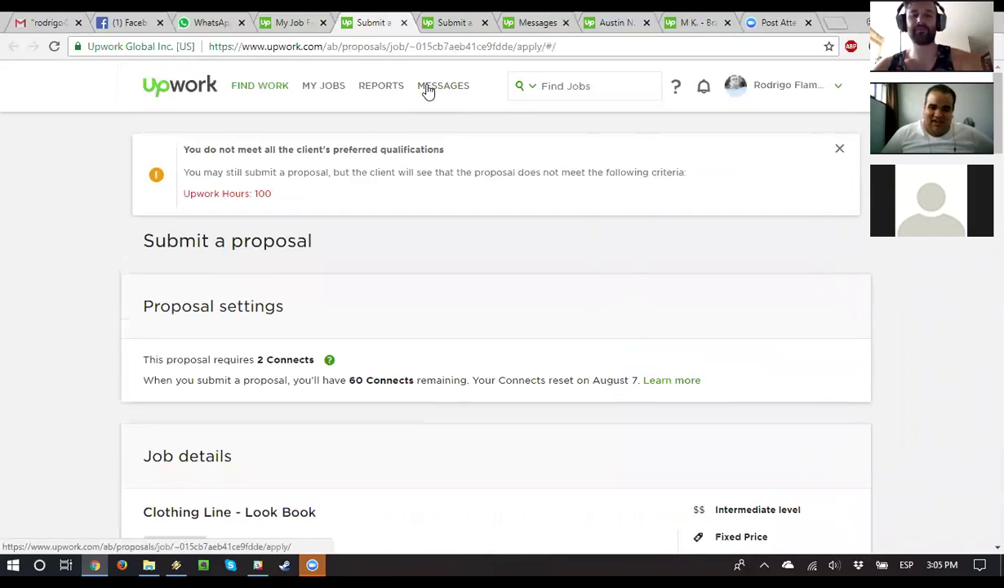
click(440, 86)
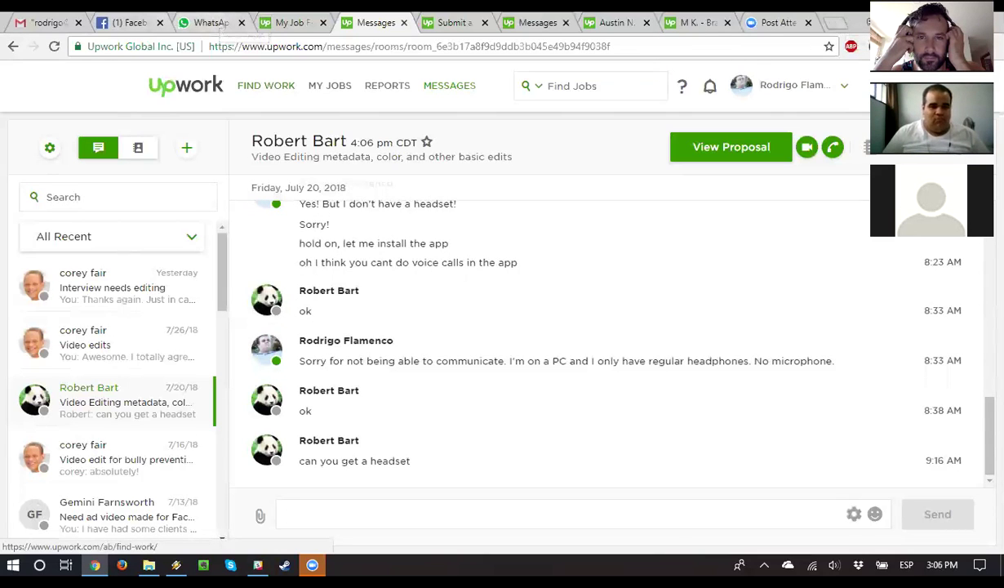
- Open the reels page of framefreakstudio.com in a new browser tab
click(834, 22)
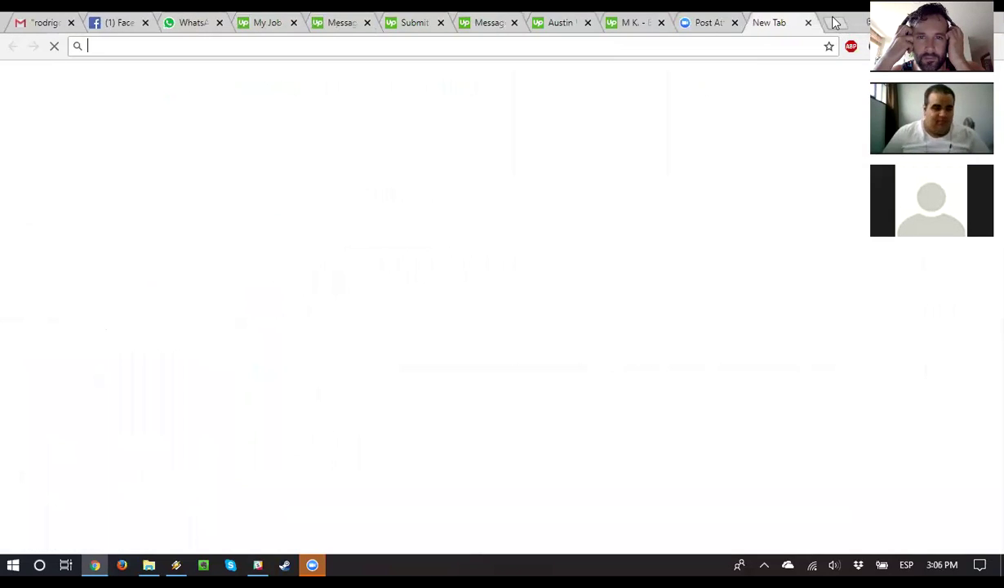
text(framefreakstudio.com/)
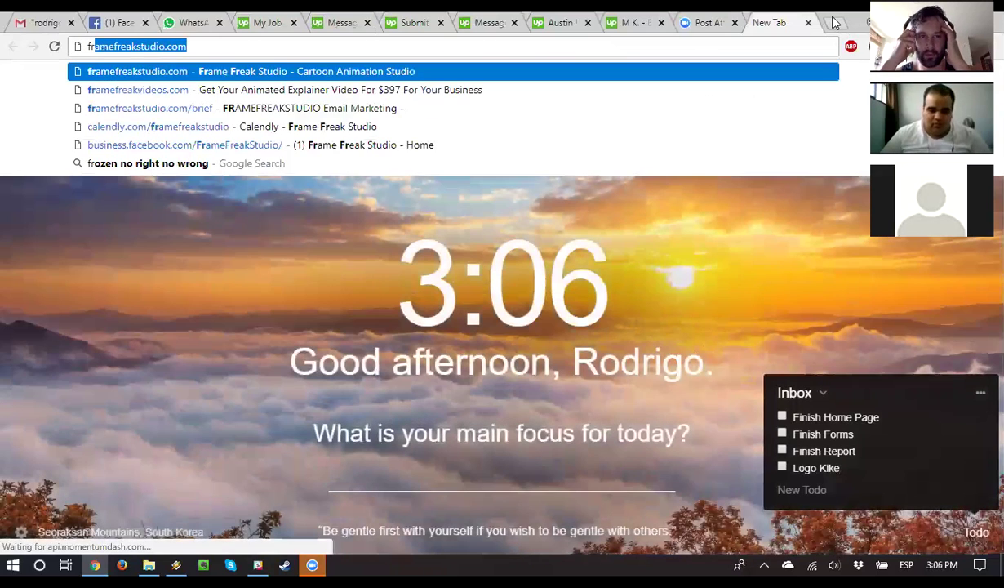
text(reel)
key(Return)
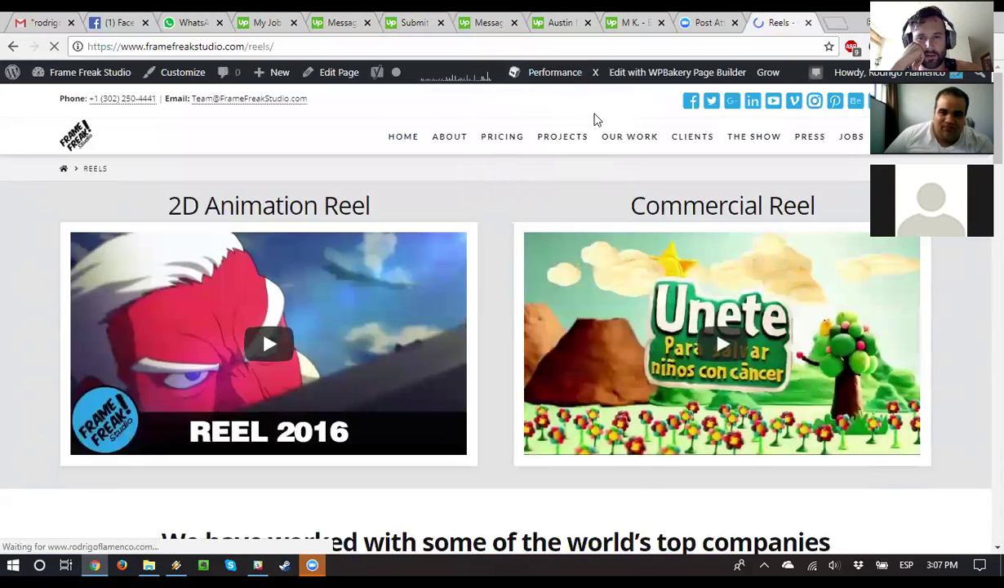
- Look over the studio's Reels page, from its address and the Commercial Reel heading to the client logos and testimonials
drag(249, 46, 264, 46)
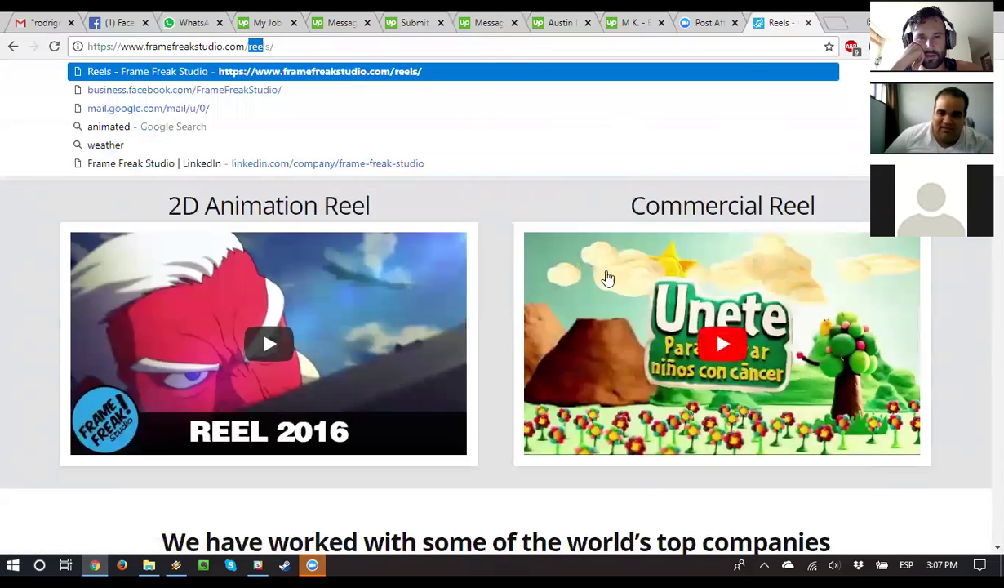
triple_click(723, 205)
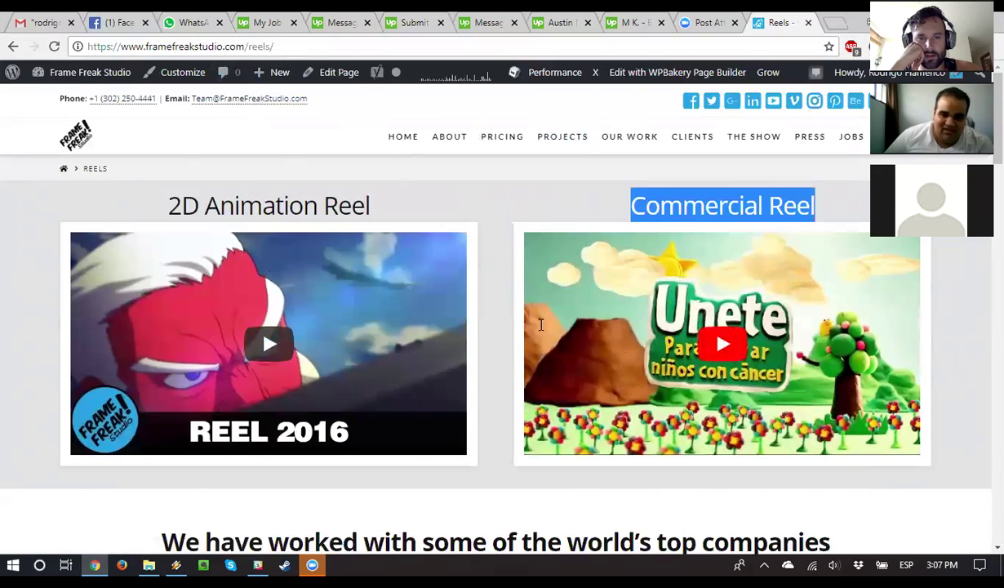
scroll(504, 377, down, 8)
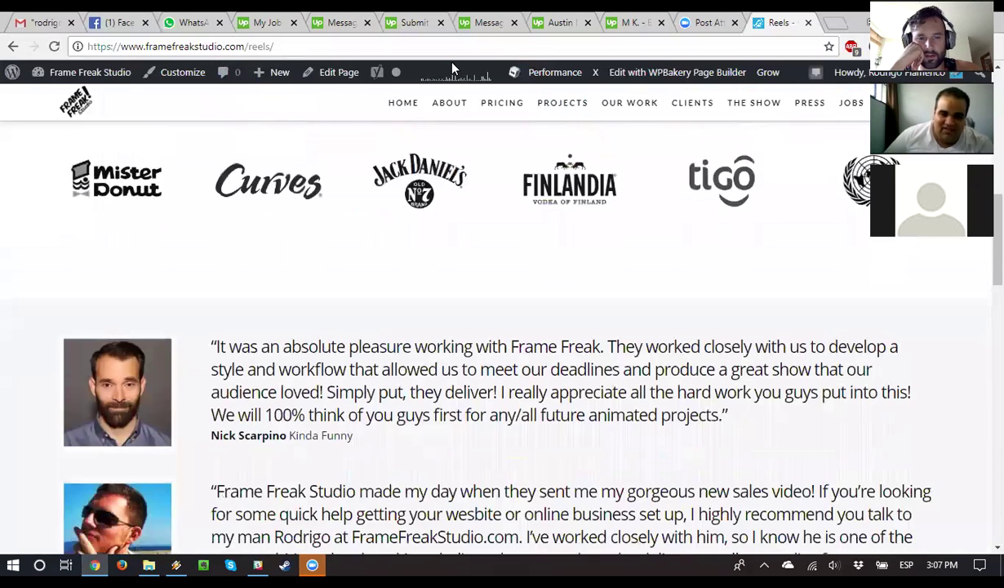
scroll(580, 282, down, 15)
scroll(580, 282, up, 8)
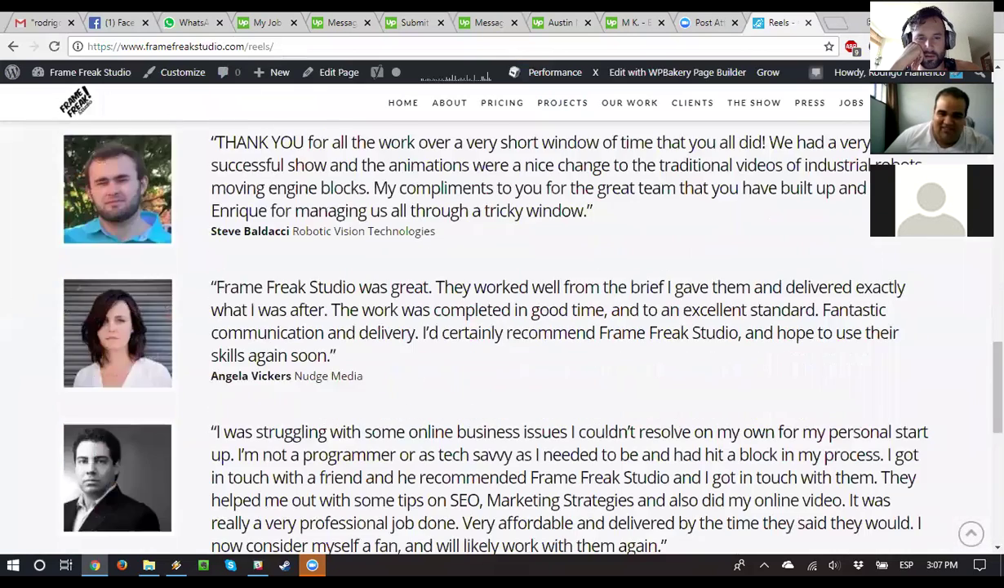
scroll(502, 327, up, 10)
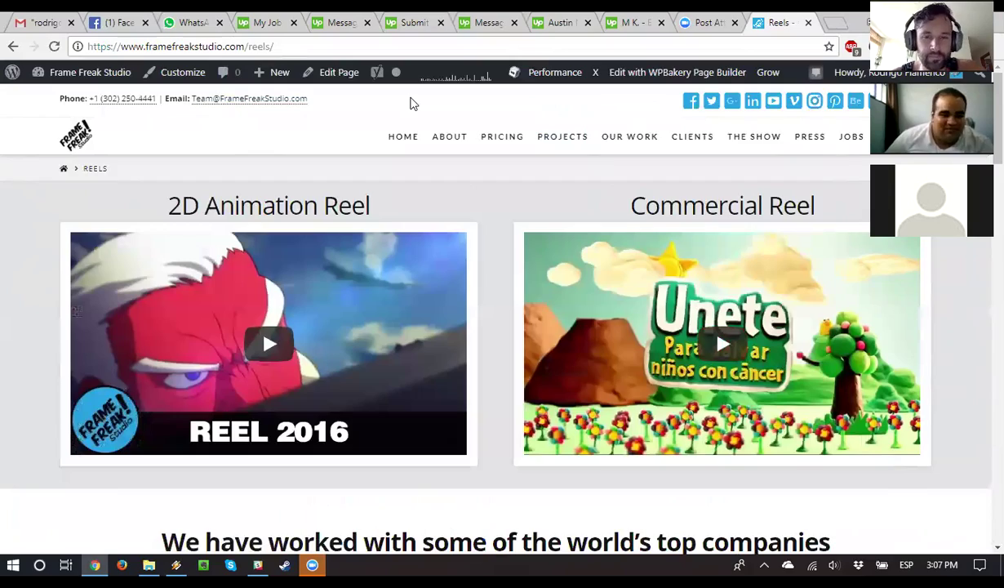
scroll(385, 341, down, 10)
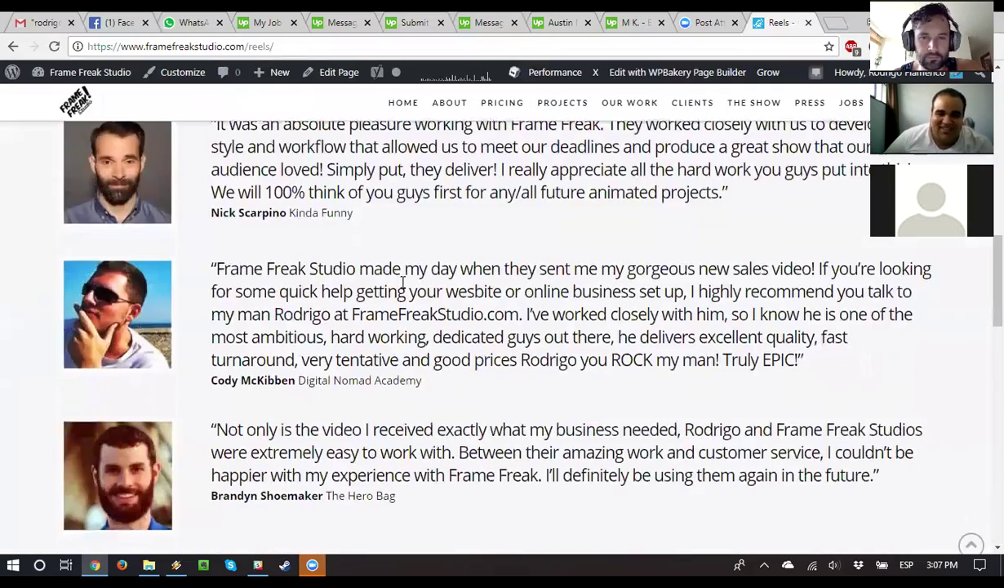
scroll(409, 294, down, 15)
scroll(234, 184, up, 2)
scroll(234, 184, up, 3)
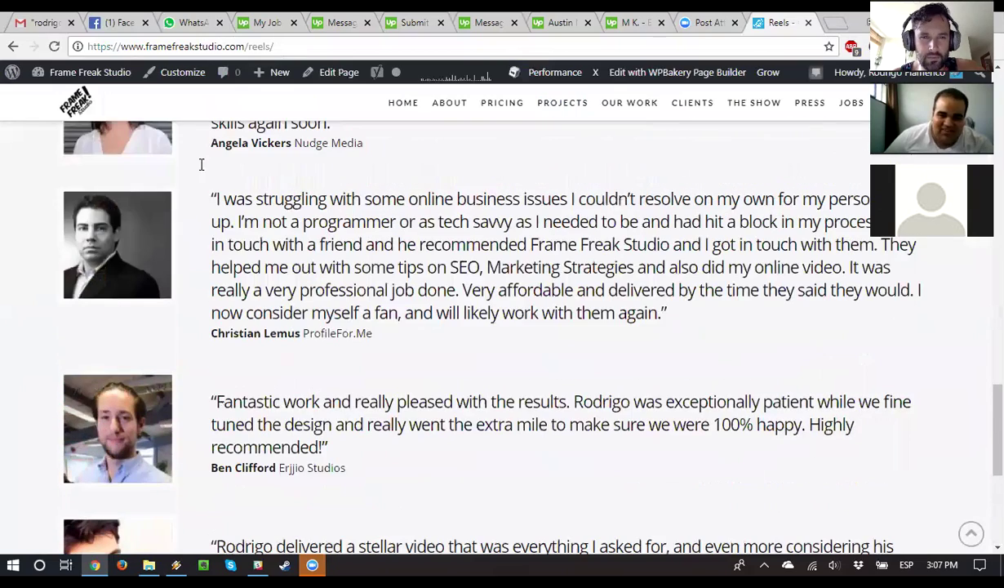
scroll(314, 269, up, 1)
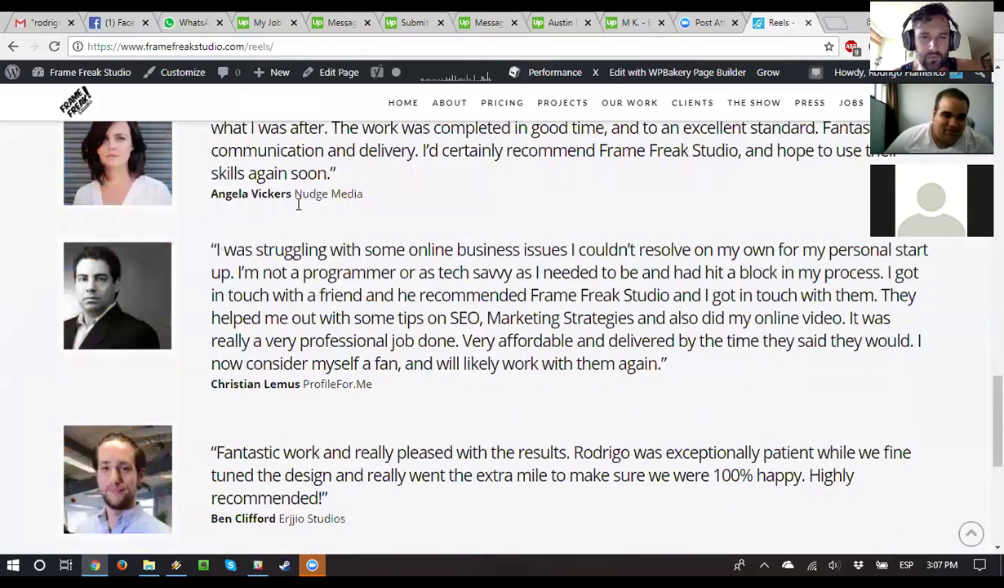
scroll(272, 94, up, 2)
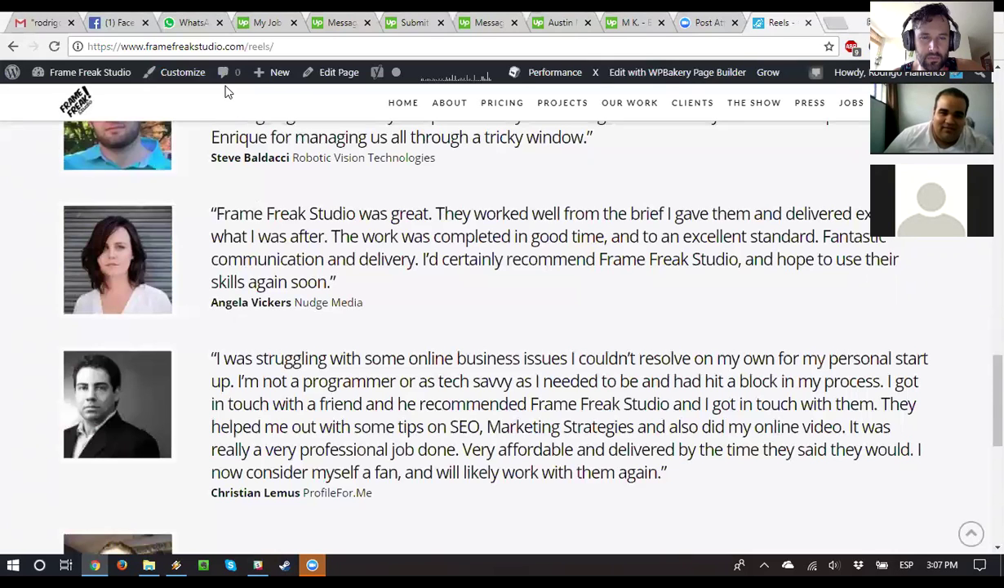
- Return to the Upwork job feed and close the Clothing Line - Look Book job details
click(262, 22)
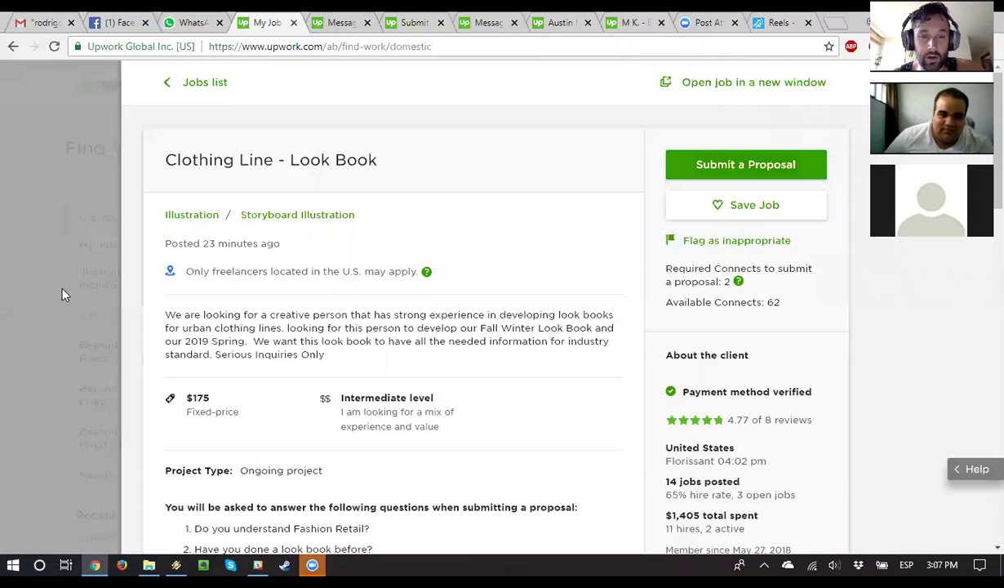
click(90, 123)
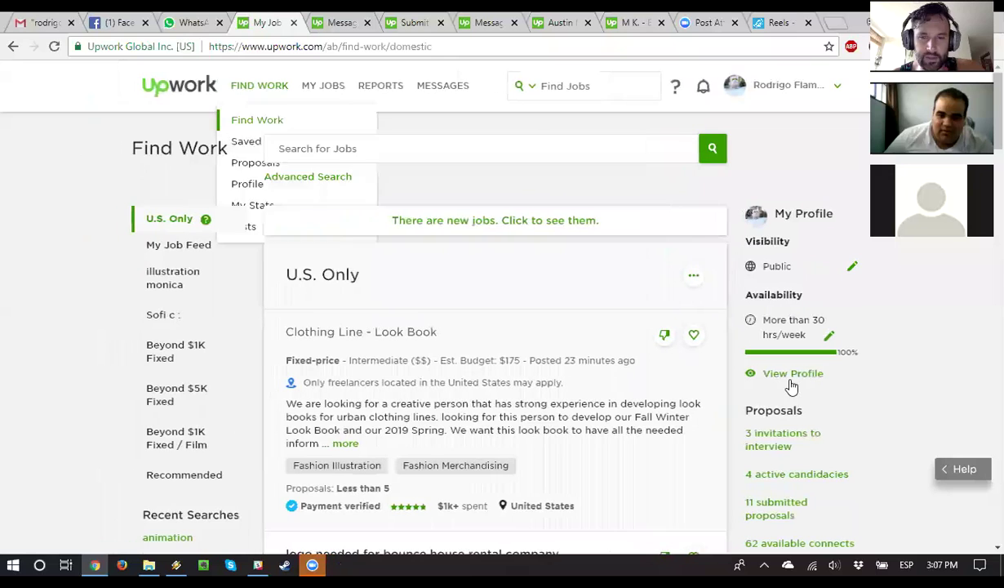
- Open the freelancer profile and look over its Portfolio, Skills, Tests, Certifications, Employment history and Education sections
triple_click(791, 377)
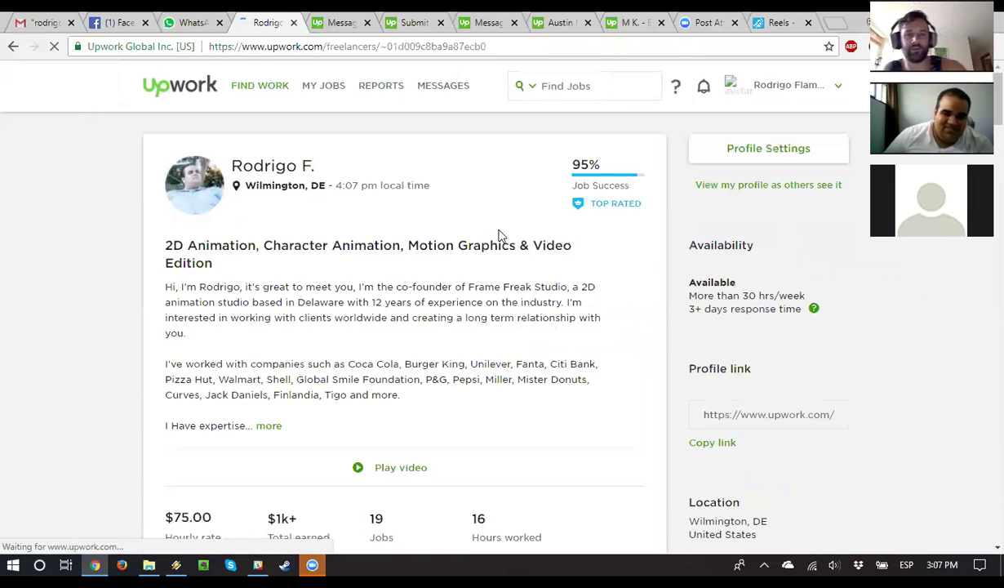
scroll(488, 249, down, 10)
scroll(481, 249, down, 15)
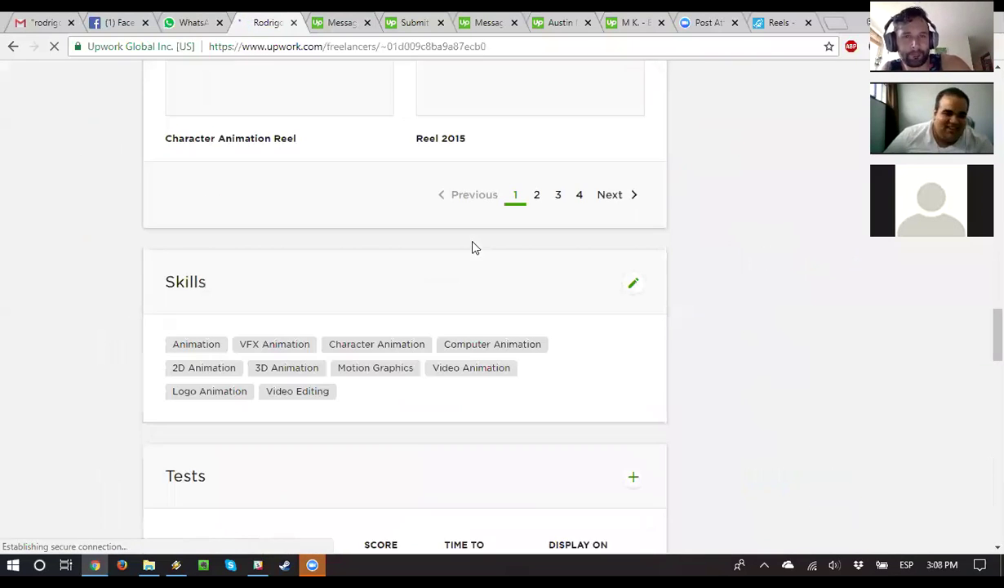
scroll(473, 242, down, 12)
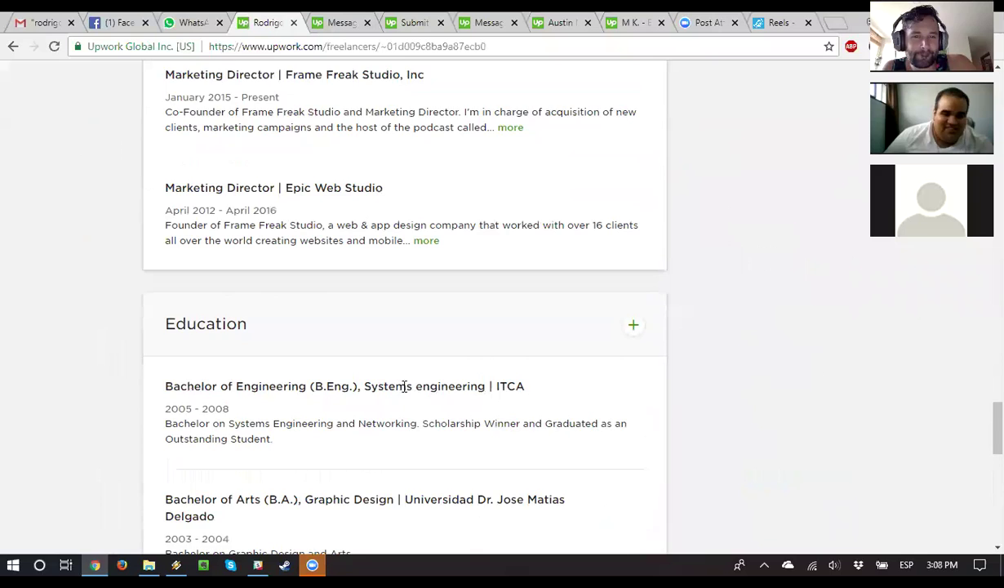
scroll(384, 294, down, 5)
scroll(389, 353, up, 8)
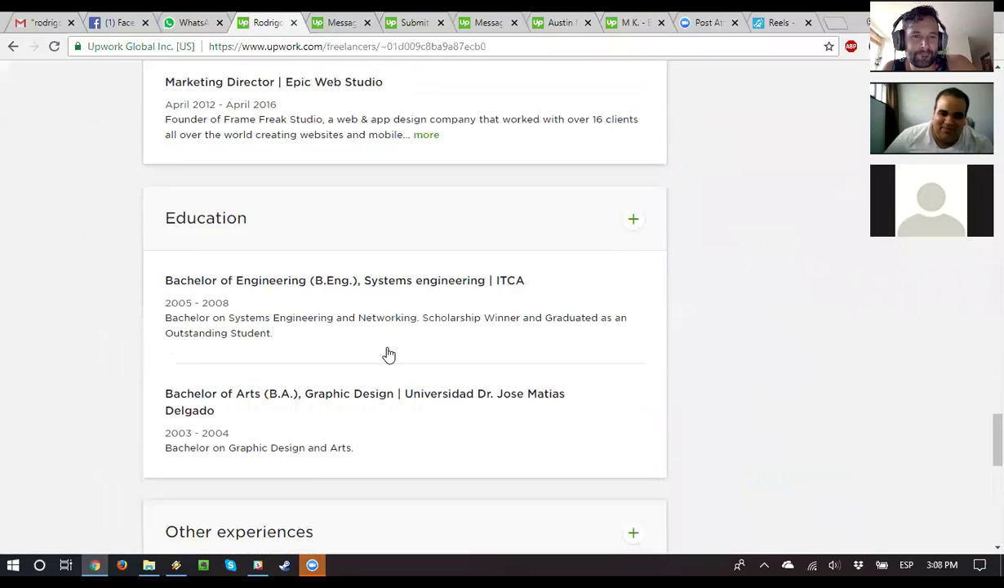
scroll(399, 372, up, 5)
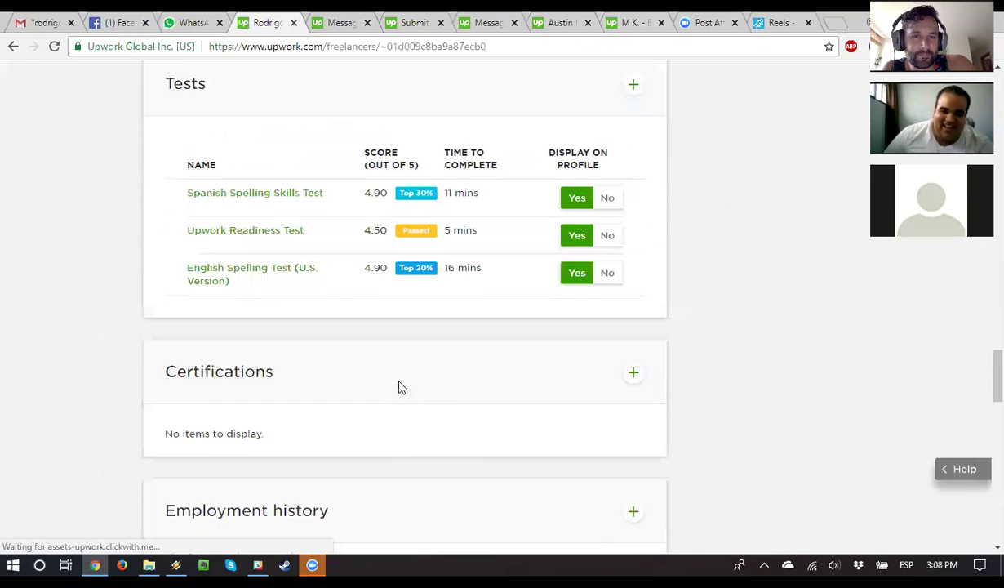
scroll(390, 343, down, 5)
scroll(384, 286, down, 9)
scroll(391, 355, up, 10)
scroll(389, 370, up, 12)
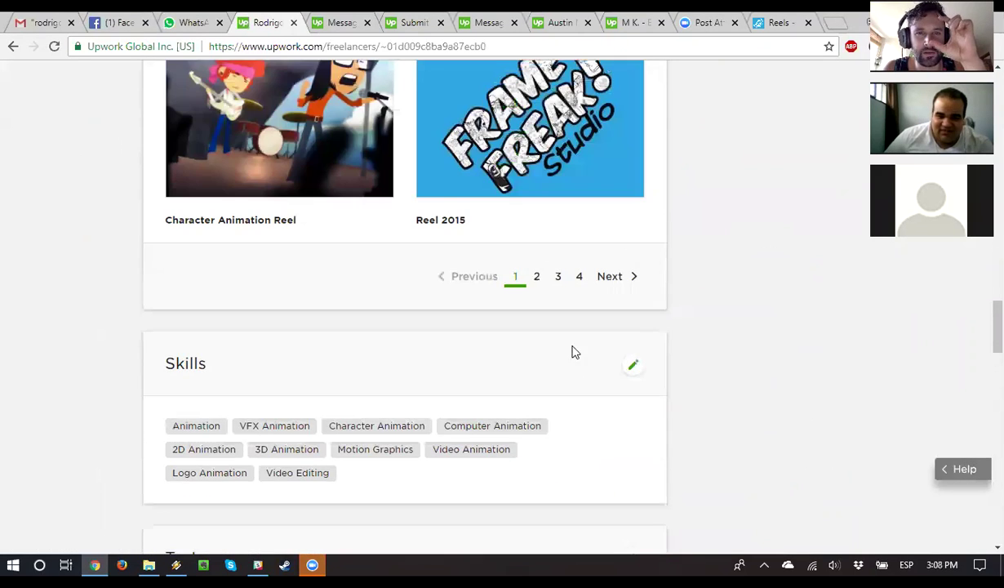
scroll(535, 388, down, 6)
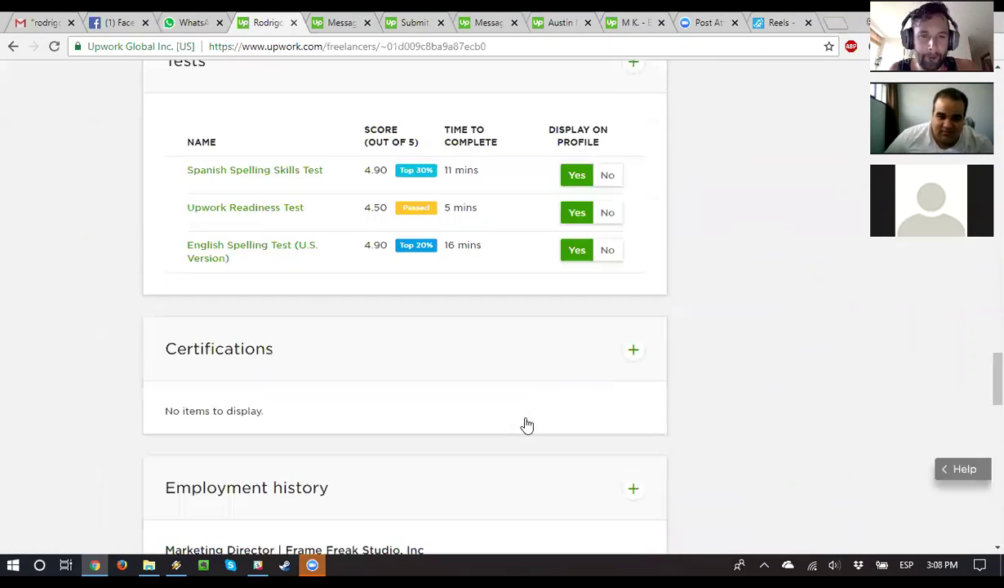
scroll(526, 423, down, 7)
scroll(253, 509, up, 10)
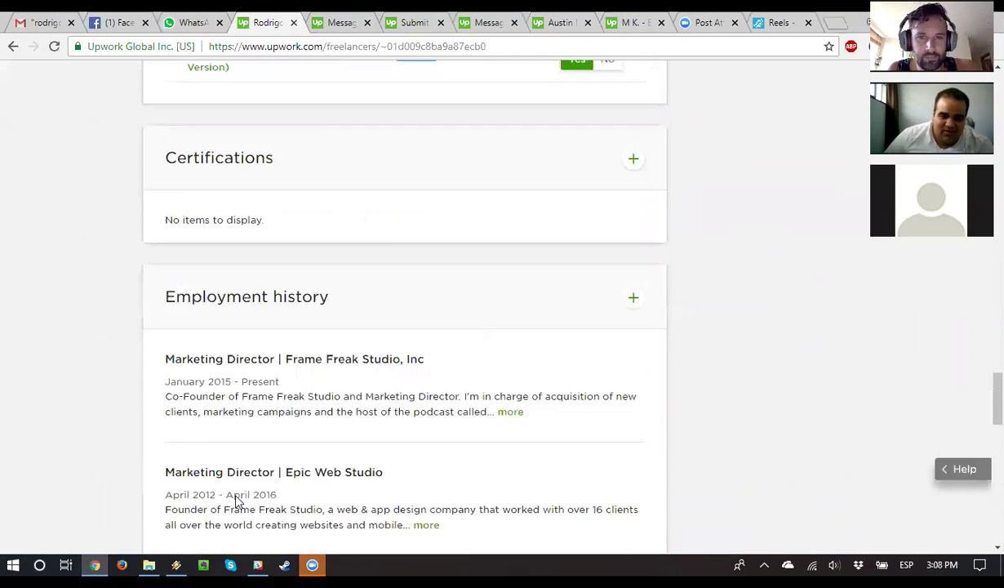
scroll(506, 240, up, 10)
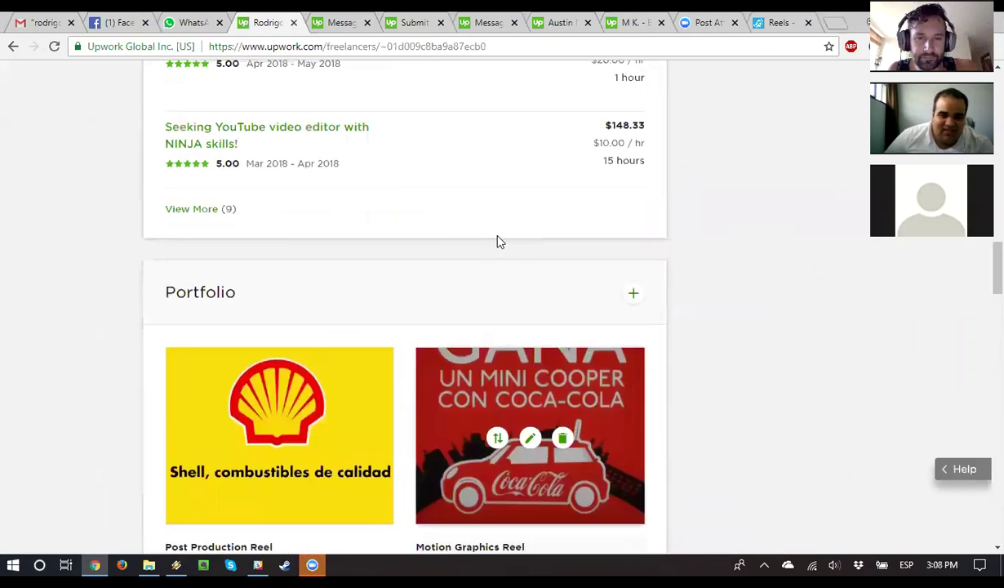
- Expand the remaining work history and highlight the client review of the "Four simple animated icons for website" job
scroll(397, 265, down, 10)
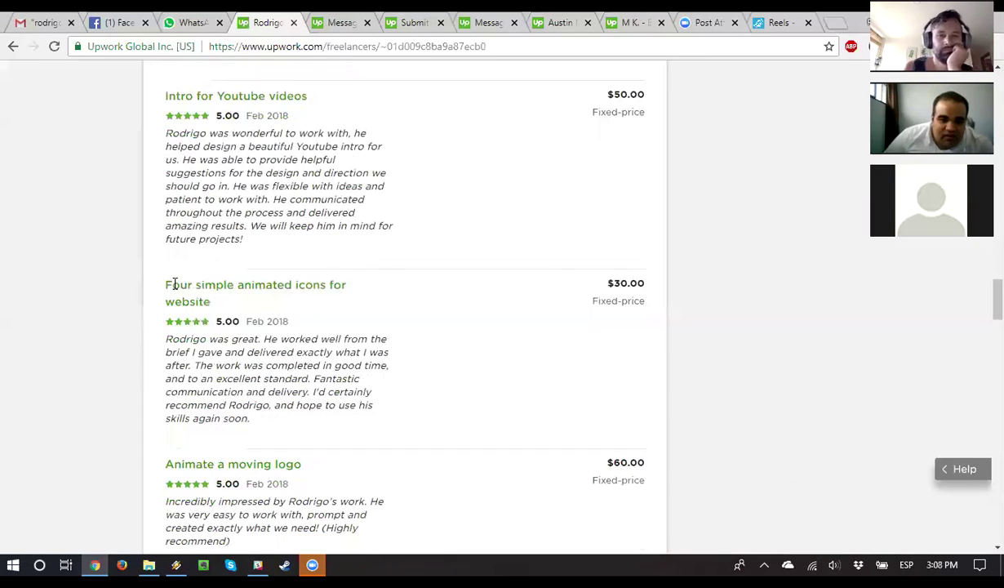
scroll(235, 287, up, 3)
drag(231, 284, 286, 324)
click(186, 282)
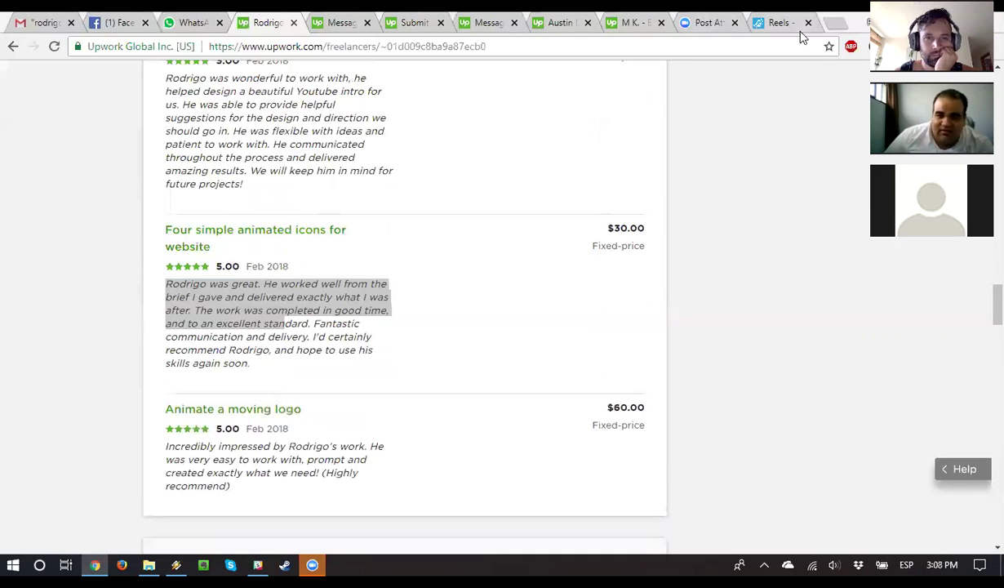
- Switch to the studio's Reels page and highlight the Nudge Media testimonial and the words "Frame Freak Studio" in it for comparison
click(773, 27)
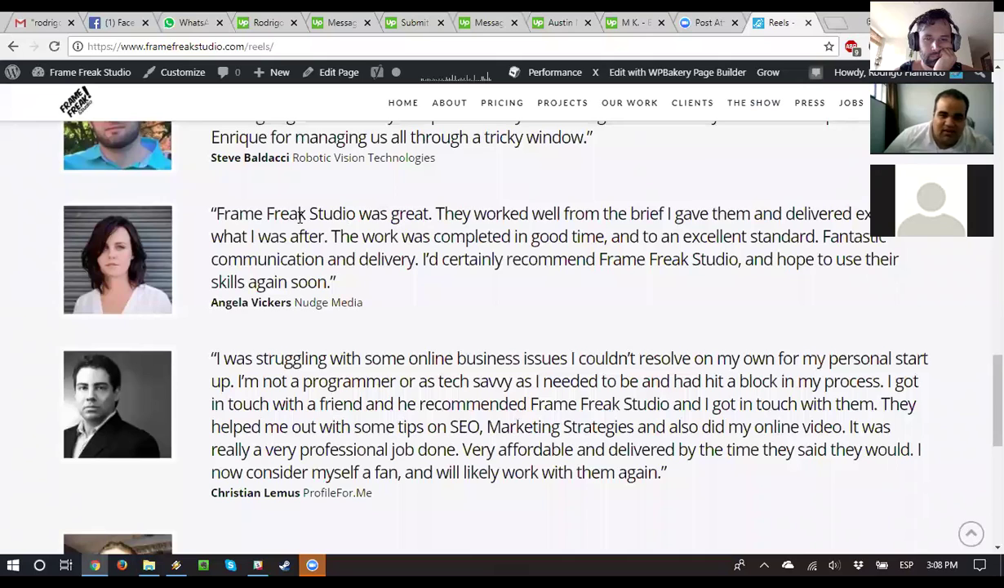
drag(298, 214, 276, 214)
drag(308, 281, 250, 231)
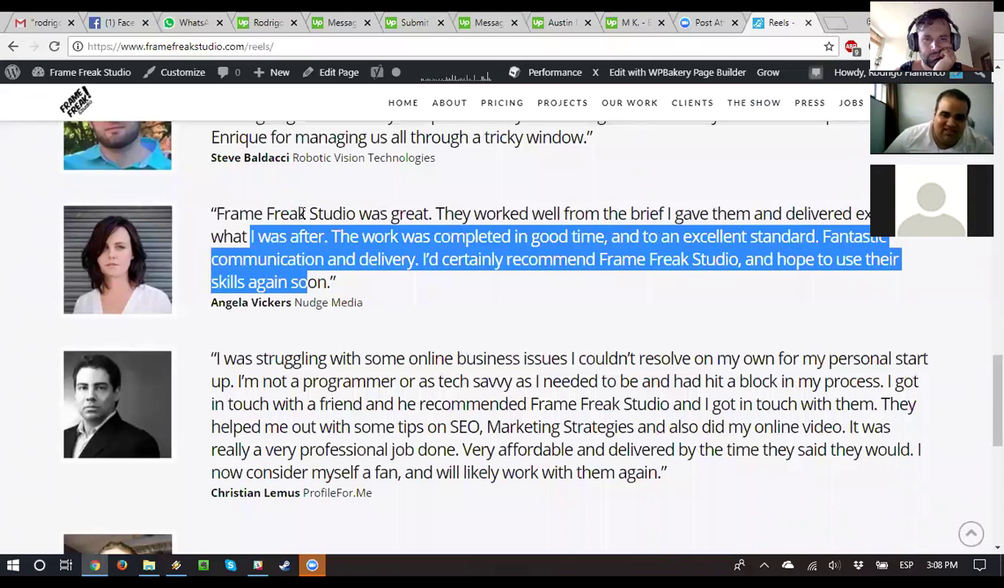
click(327, 213)
drag(355, 214, 216, 213)
click(295, 336)
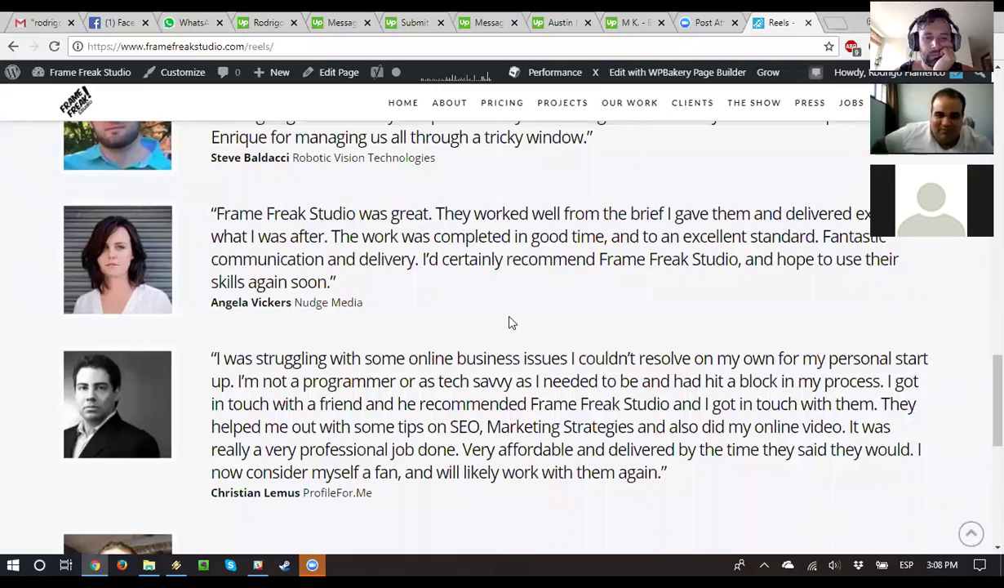
- Open the studio site's Clients page and look through its client testimonials and company logos
scroll(497, 332, up, 5)
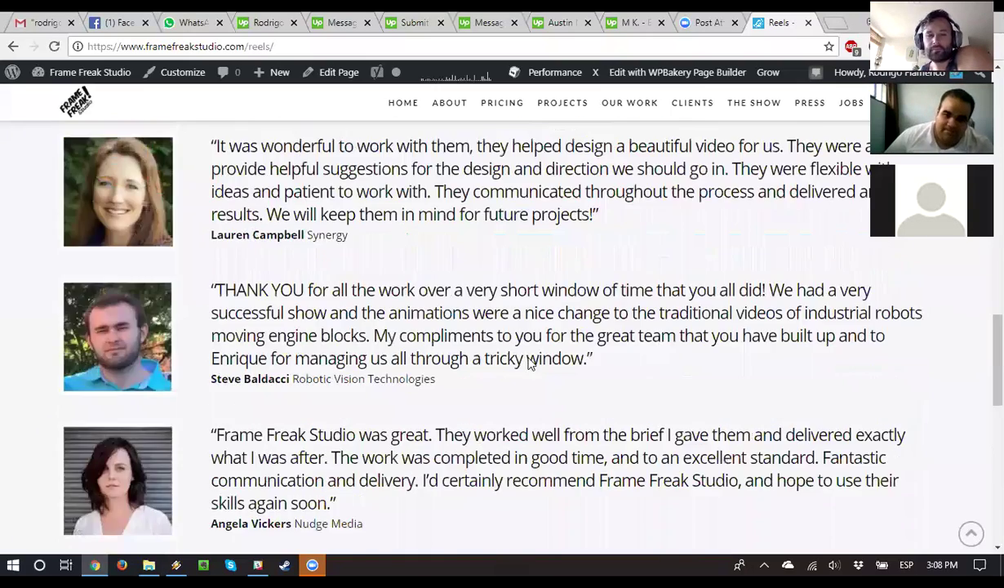
scroll(516, 359, up, 10)
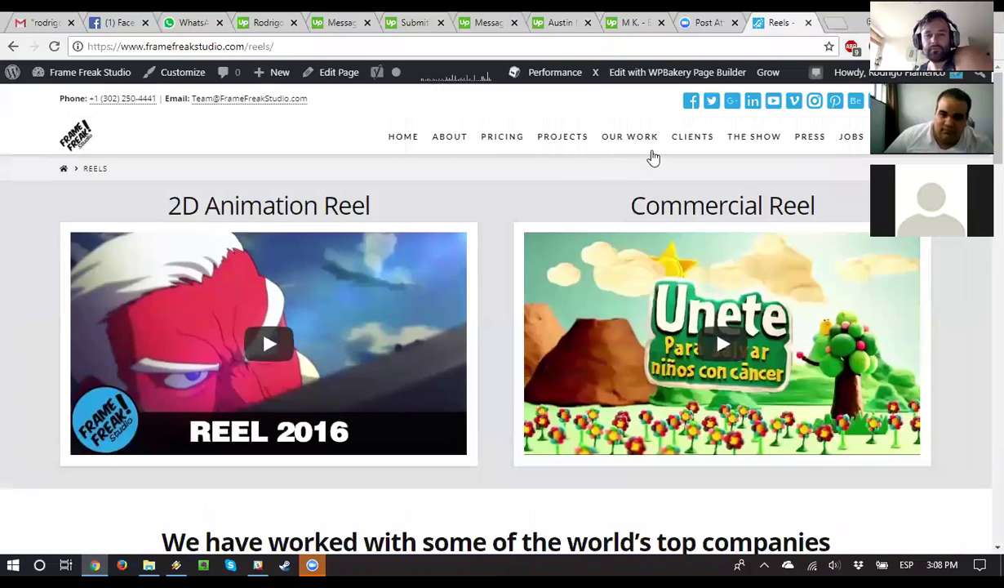
click(681, 150)
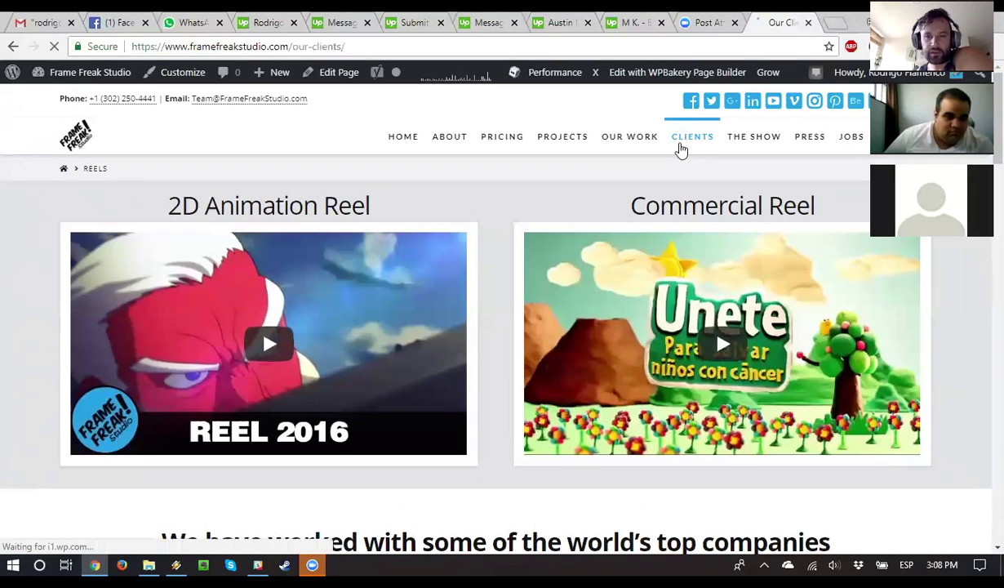
scroll(629, 193, down, 8)
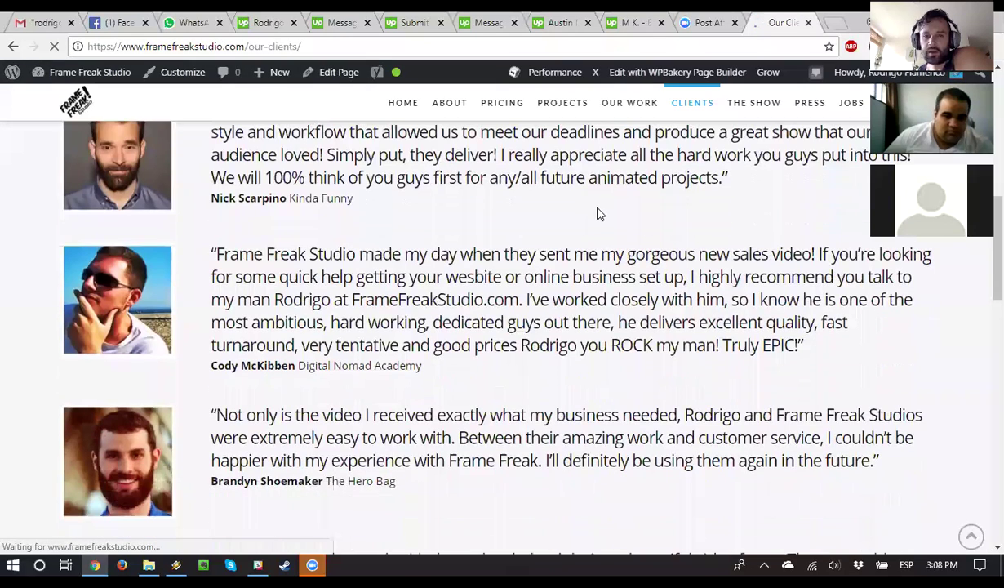
scroll(465, 278, down, 3)
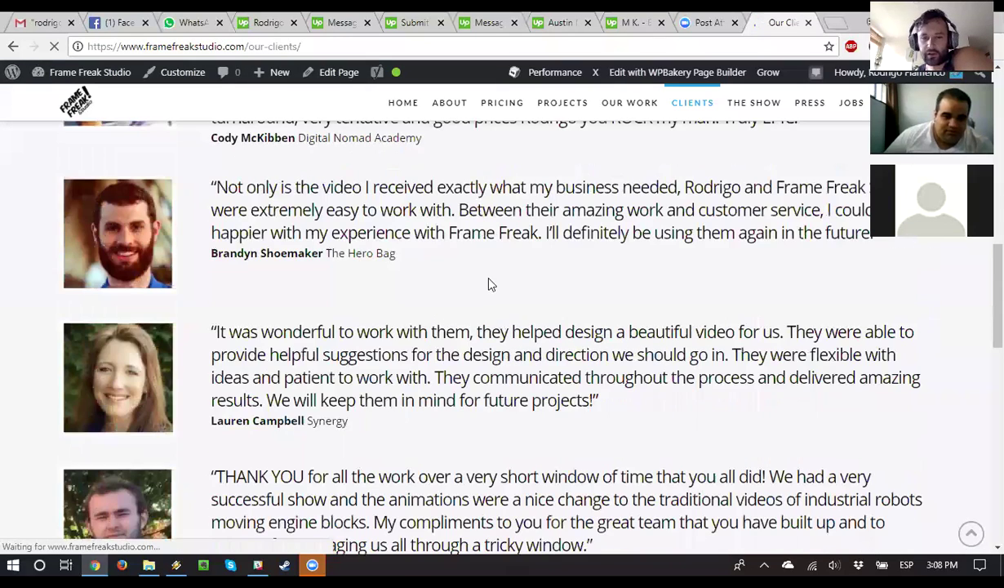
scroll(515, 464, down, 2)
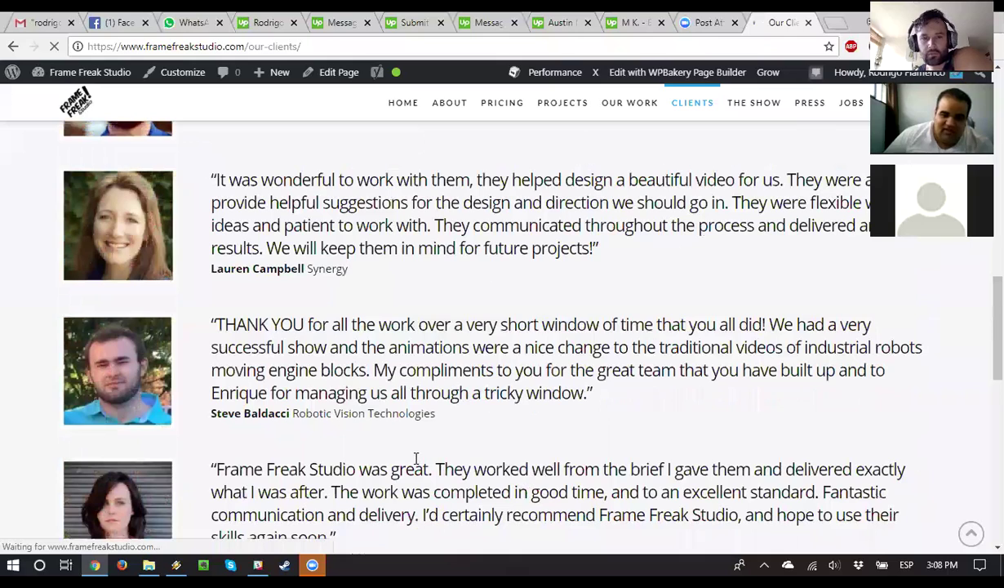
scroll(426, 278, down, 2)
scroll(375, 85, down, 1)
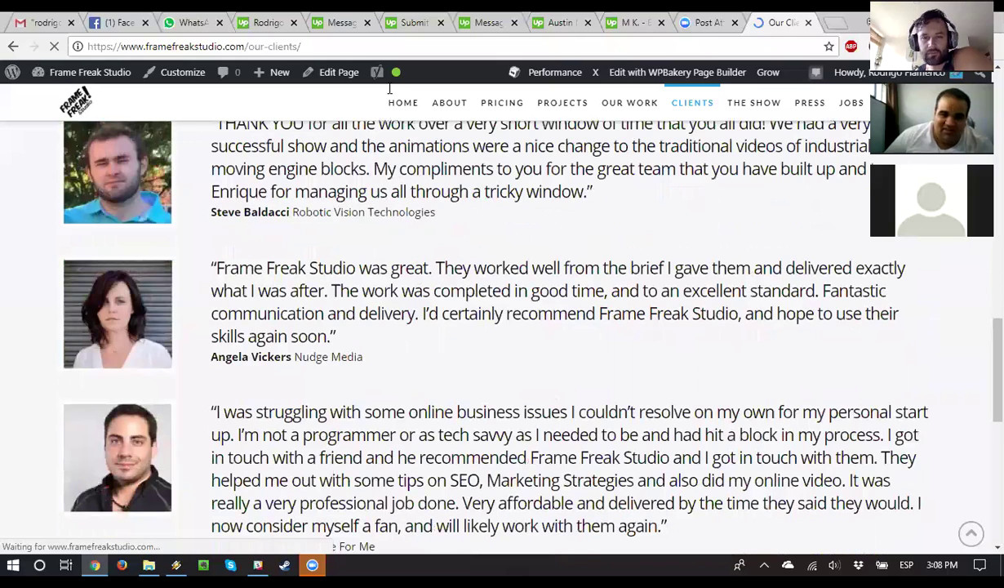
scroll(391, 90, down, 10)
scroll(389, 89, up, 8)
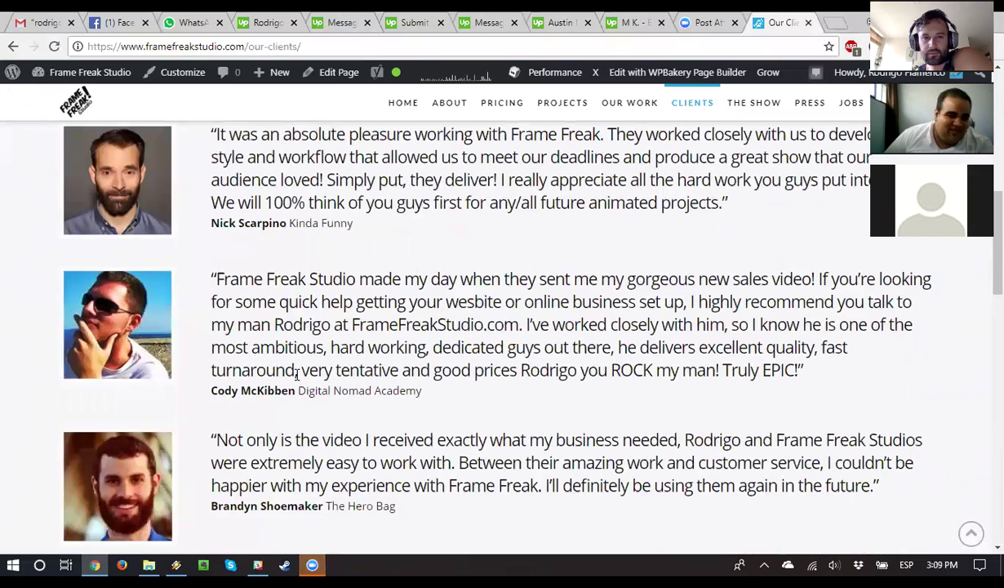
scroll(315, 482, up, 1)
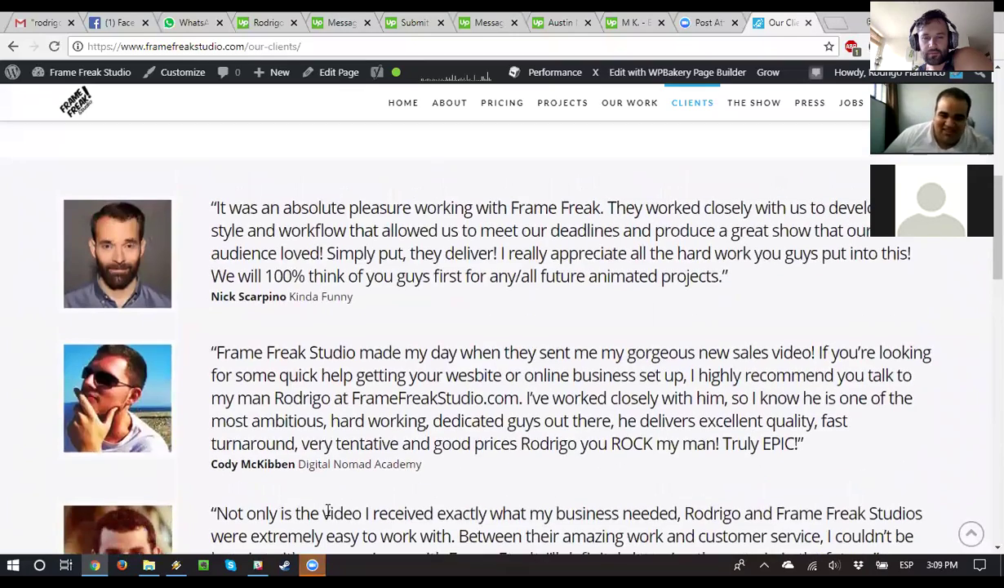
scroll(669, 477, up, 3)
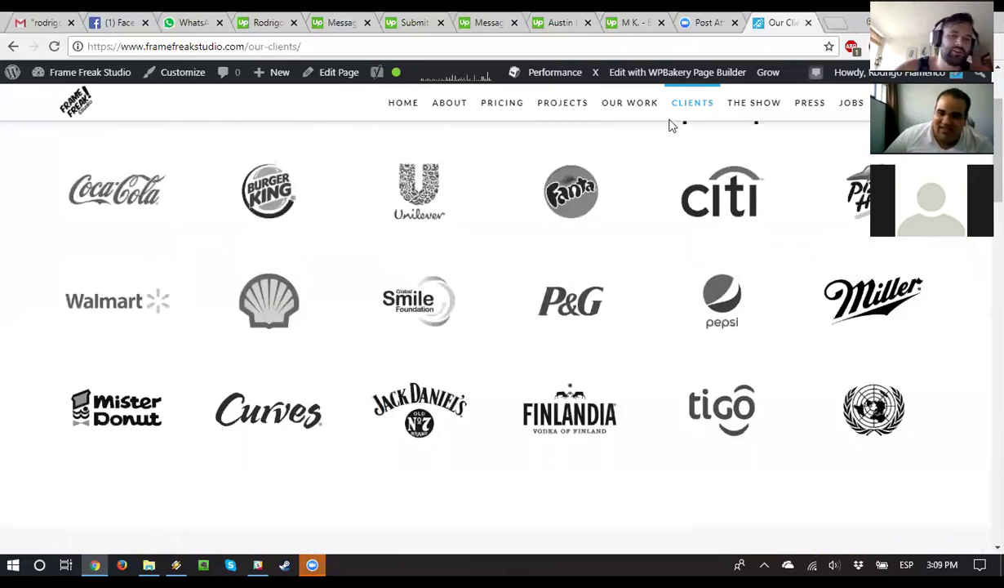
- Switch to the Facebook news feed, check the new notification and close the open chat conversation
key(ctrl+2)
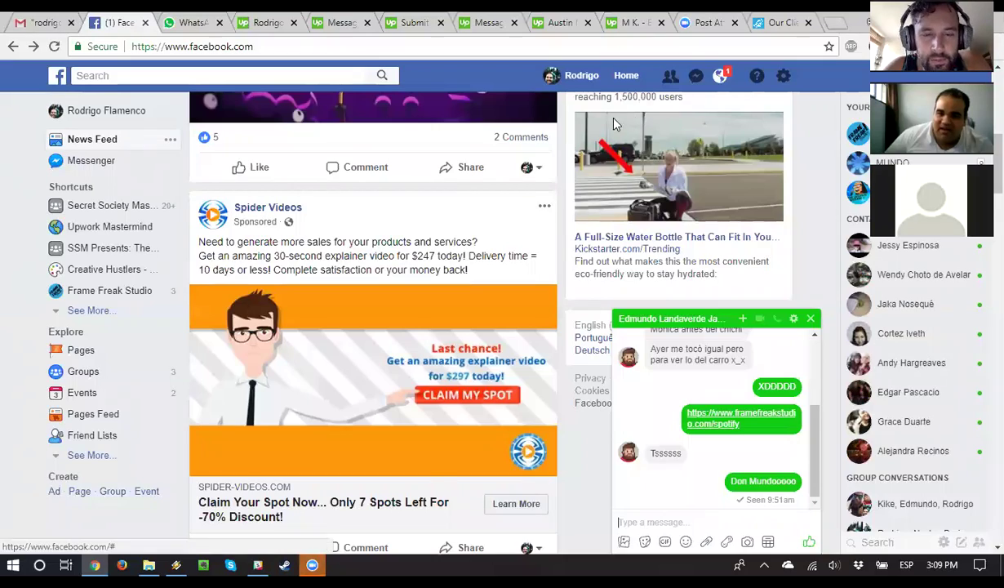
click(719, 75)
click(807, 244)
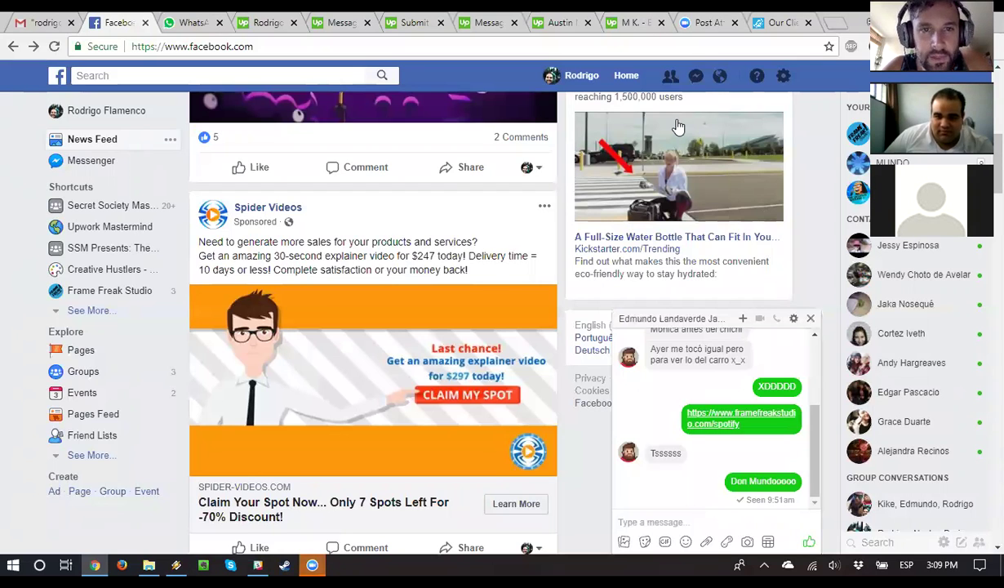
click(810, 319)
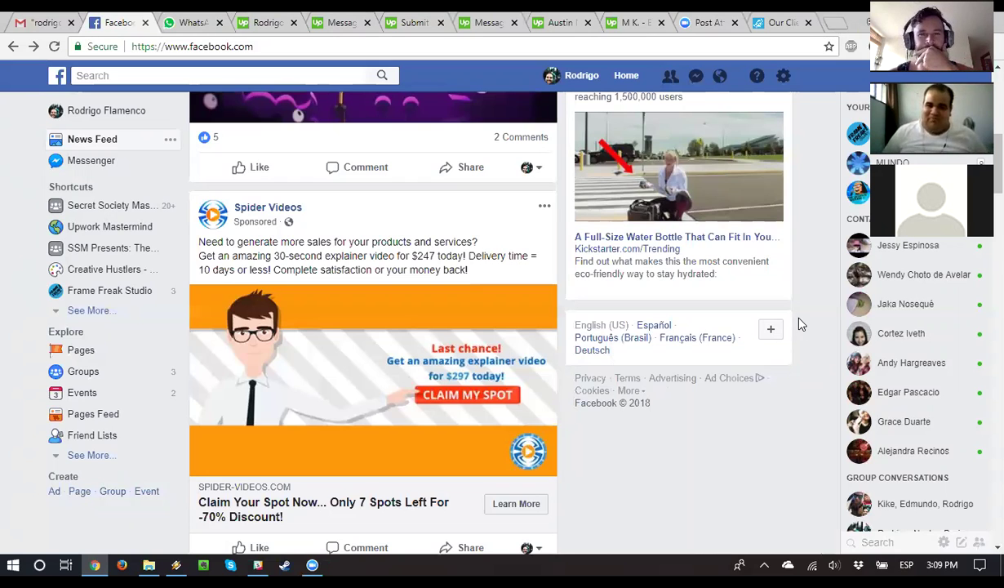
scroll(686, 417, up, 5)
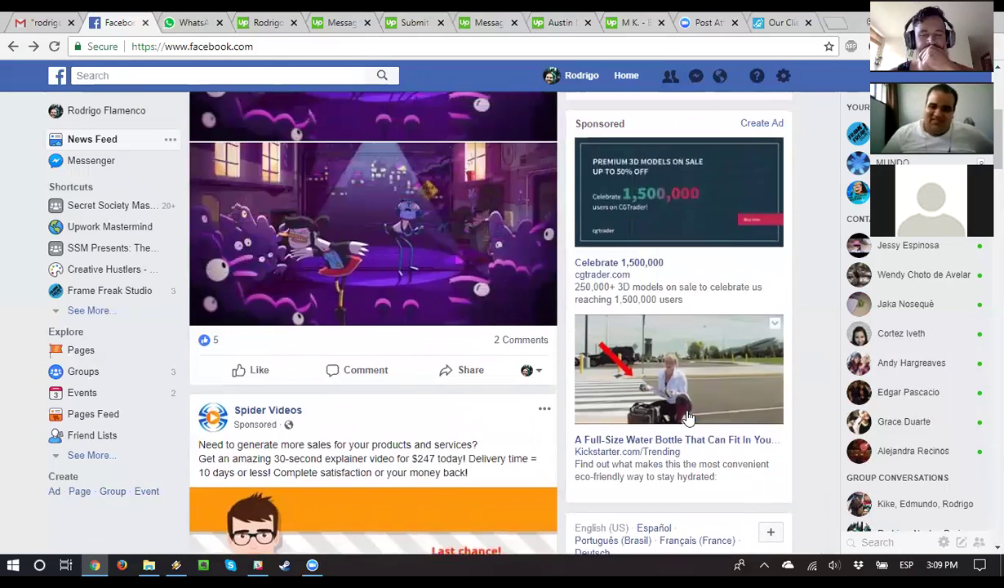
scroll(675, 435, up, 2)
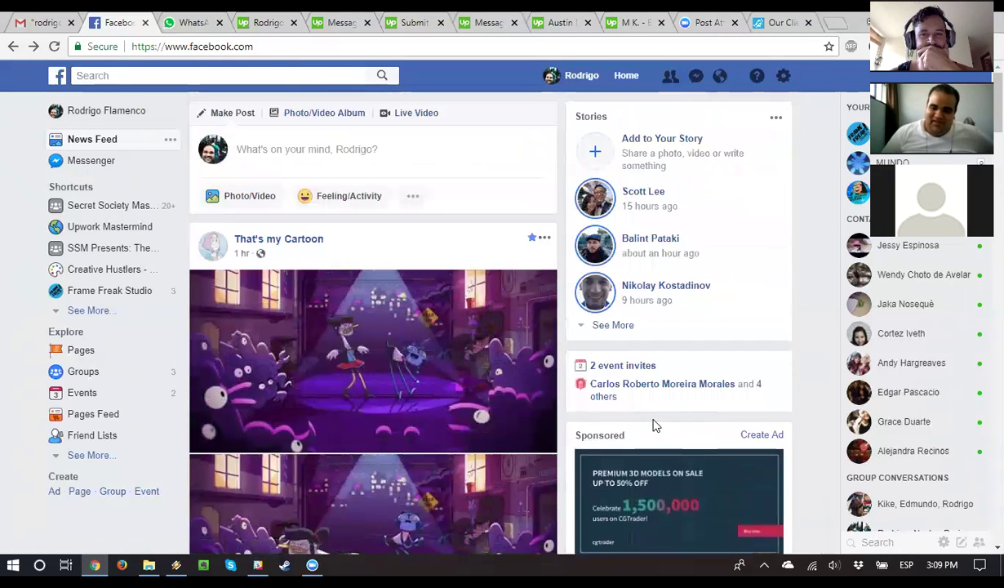